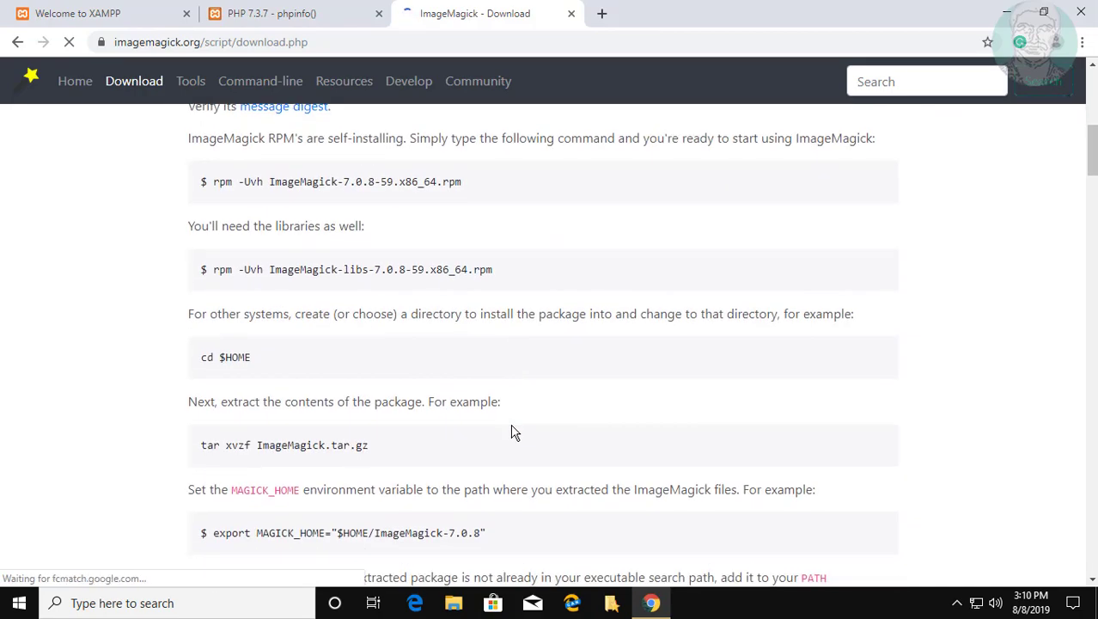
Download the Windows installer ImageMagick-7.0.8-59-Q16-x64-dll.exe over HTTP from the Windows Binary Release section and keep the file
scroll(512, 431, "down", 10)
scroll(512, 432, "down", 12)
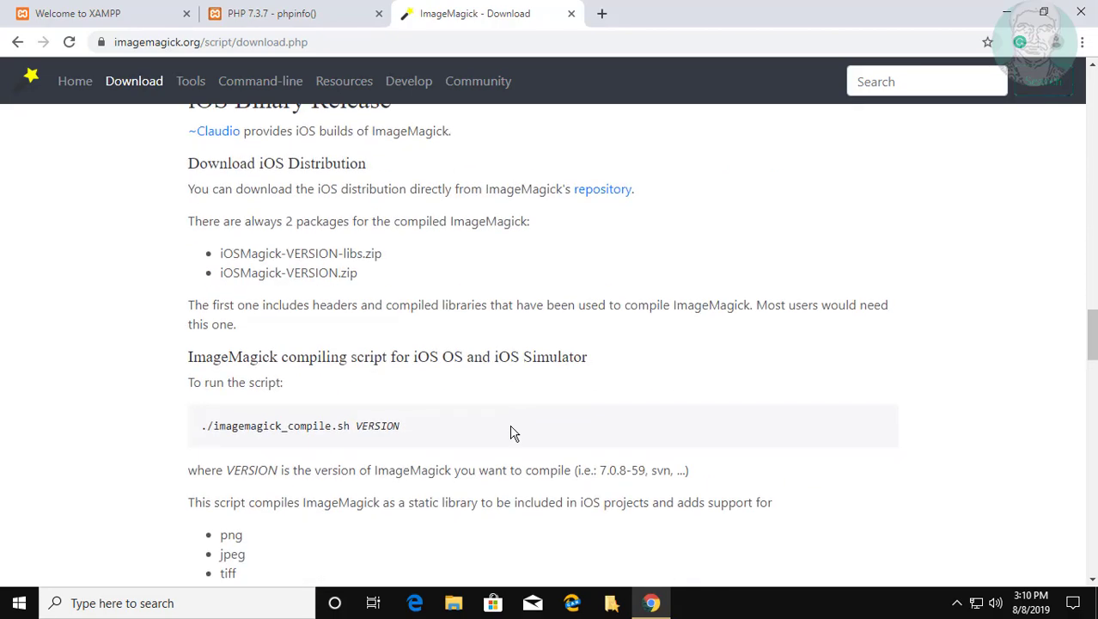
scroll(512, 427, "down", 8)
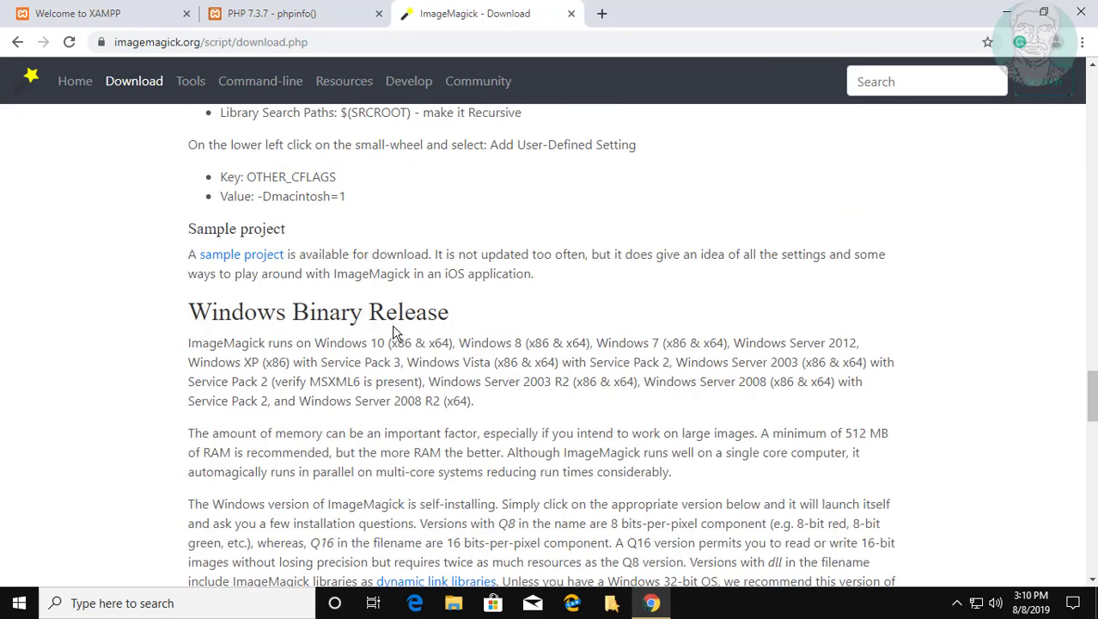
scroll(514, 358, "down", 4)
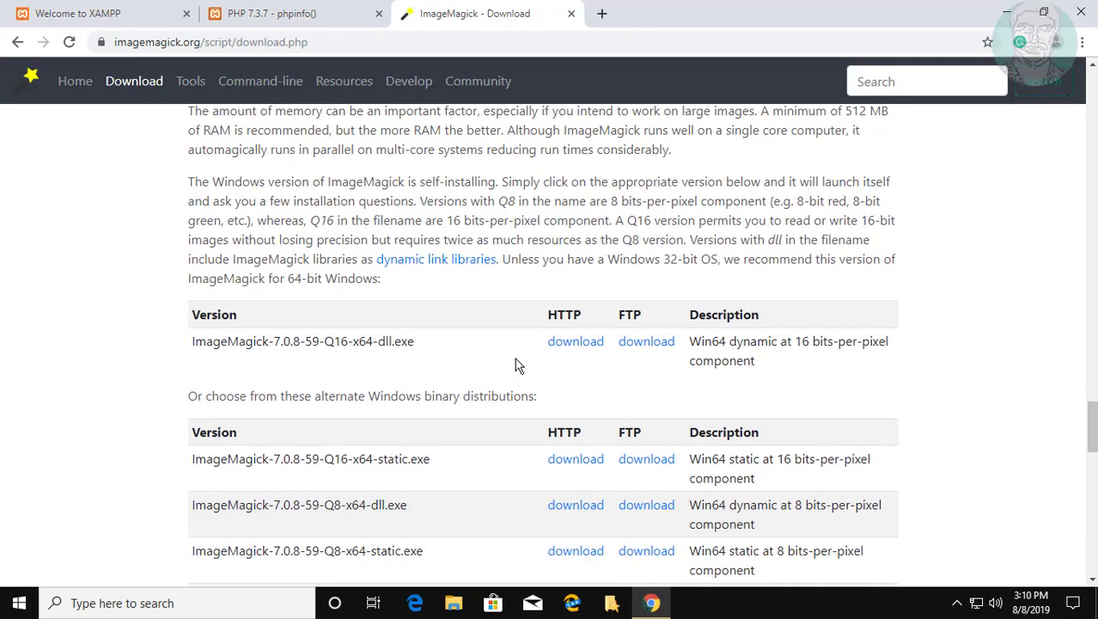
scroll(515, 358, "down", 1)
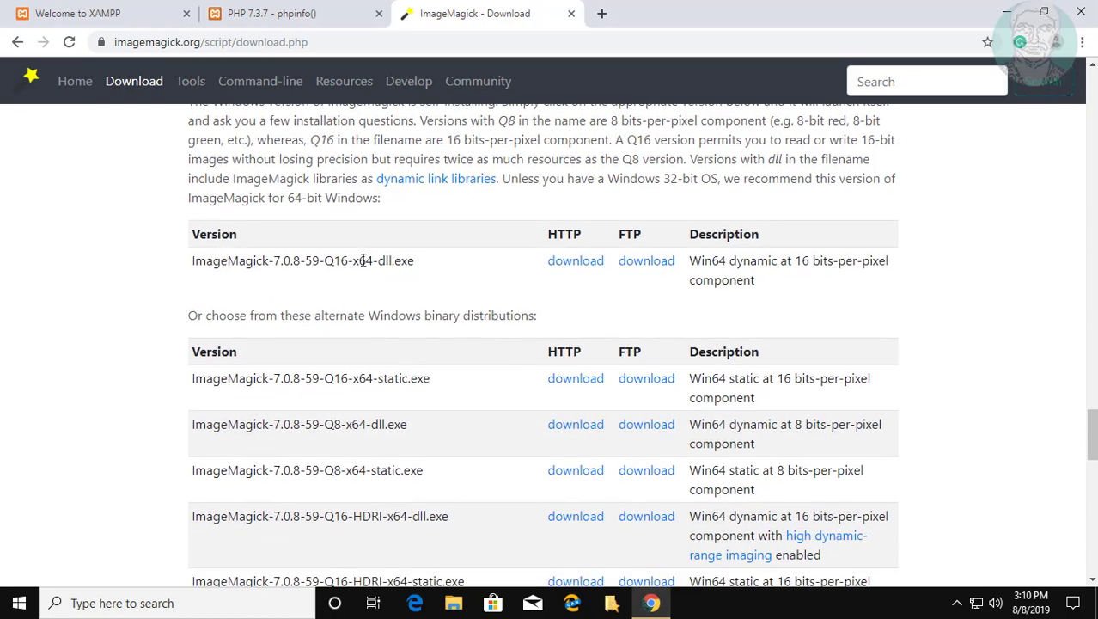
left_click_drag(192, 261, 414, 262)
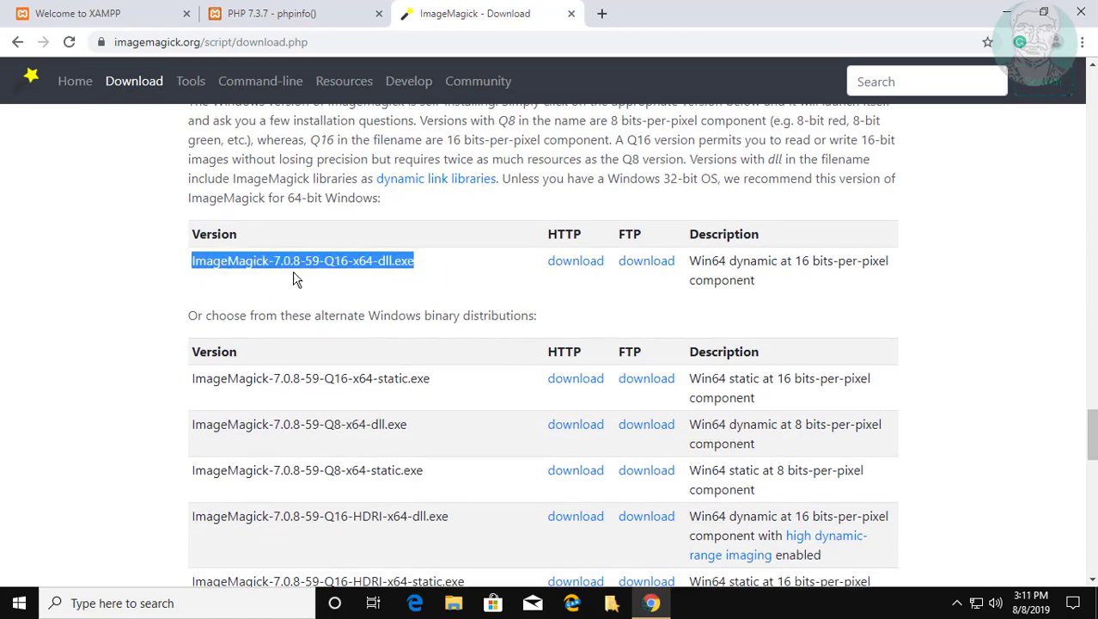
left_click(572, 263)
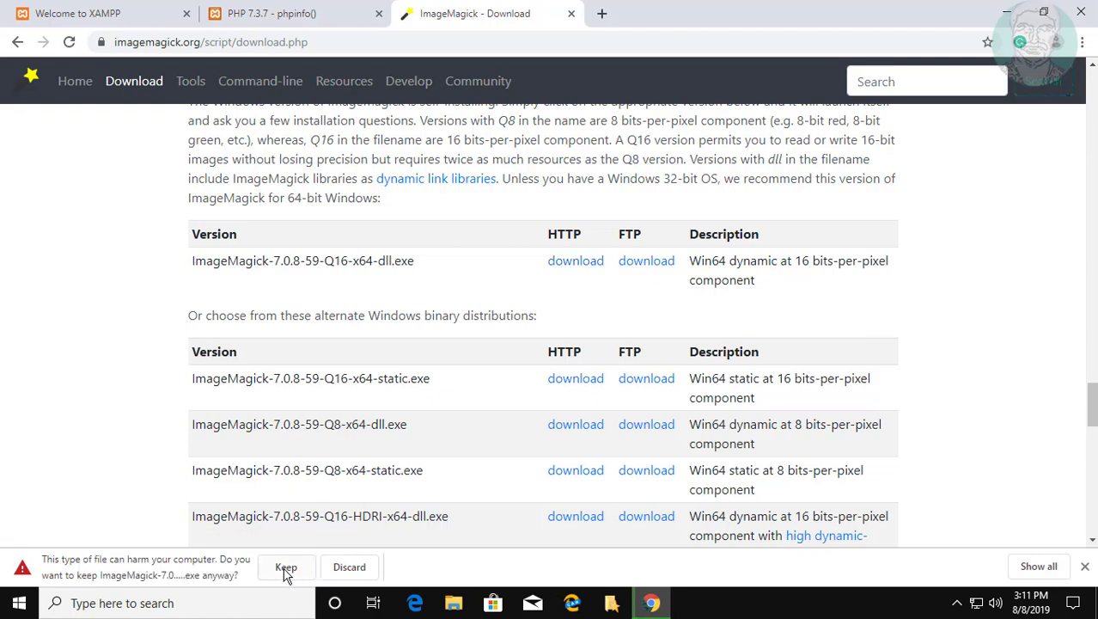
left_click(286, 568)
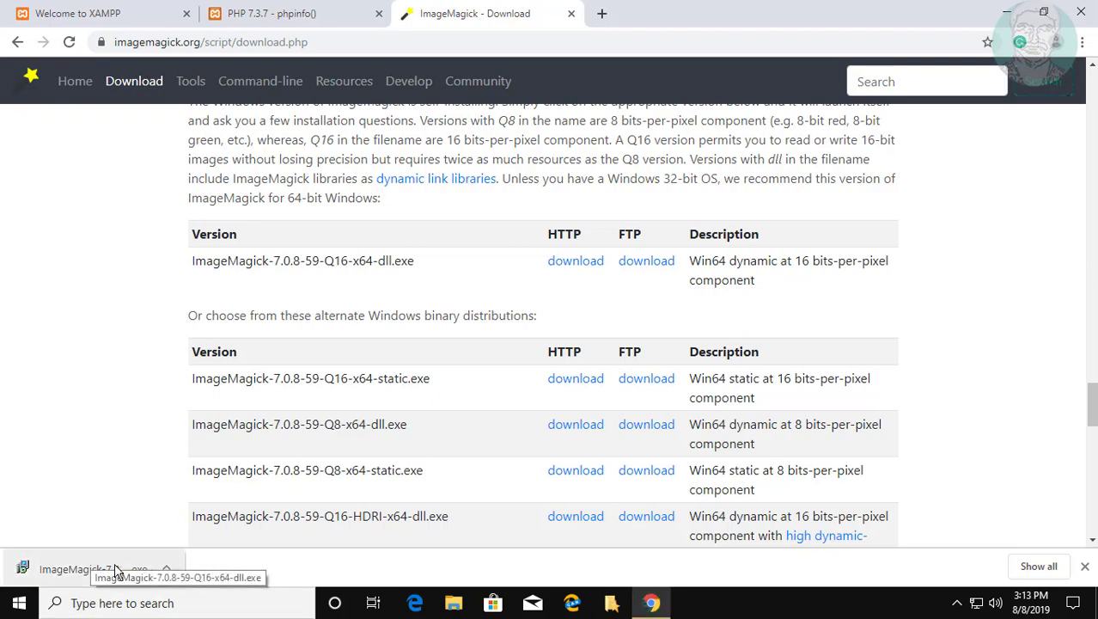
Launch the downloaded ImageMagick installer, allow it to make changes, and accept the license agreement
left_click(116, 570)
left_click(1006, 12)
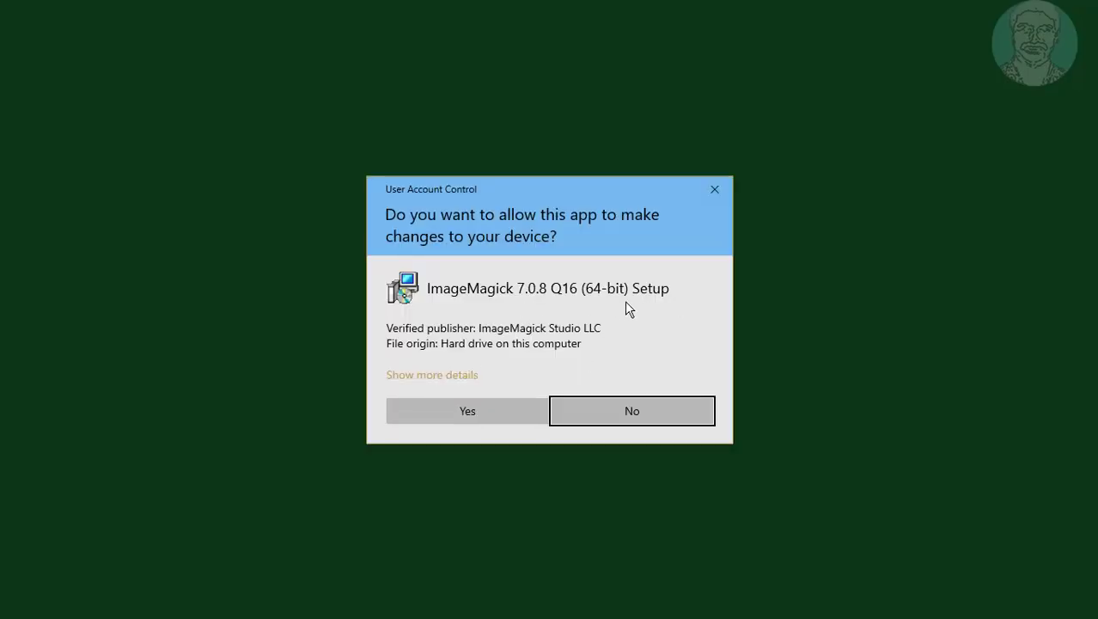
left_click(454, 411)
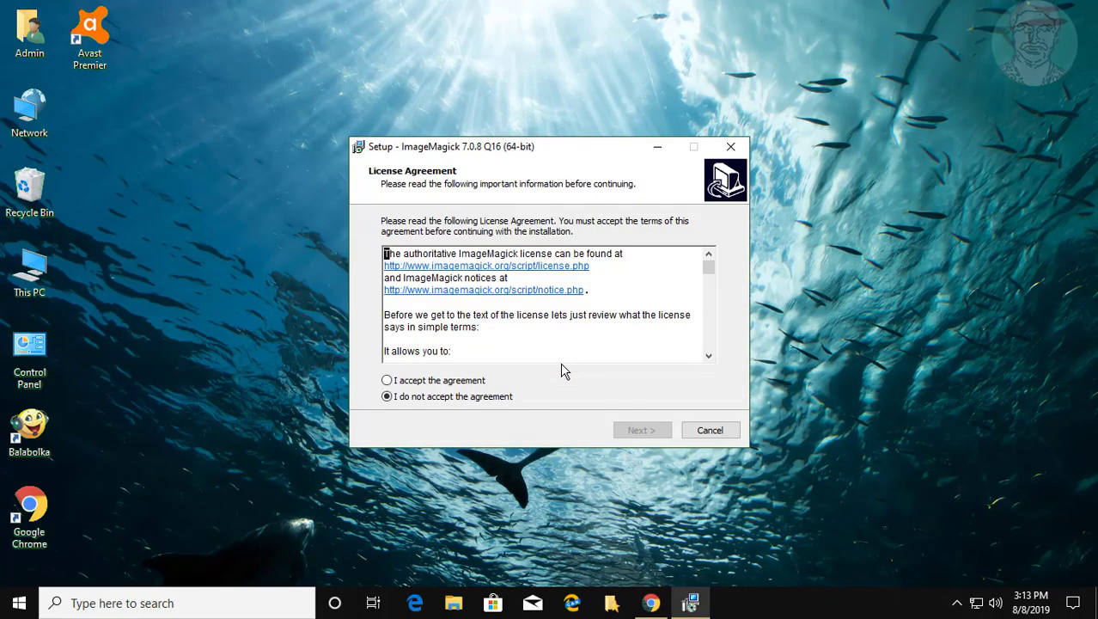
left_click(407, 381)
left_click(635, 433)
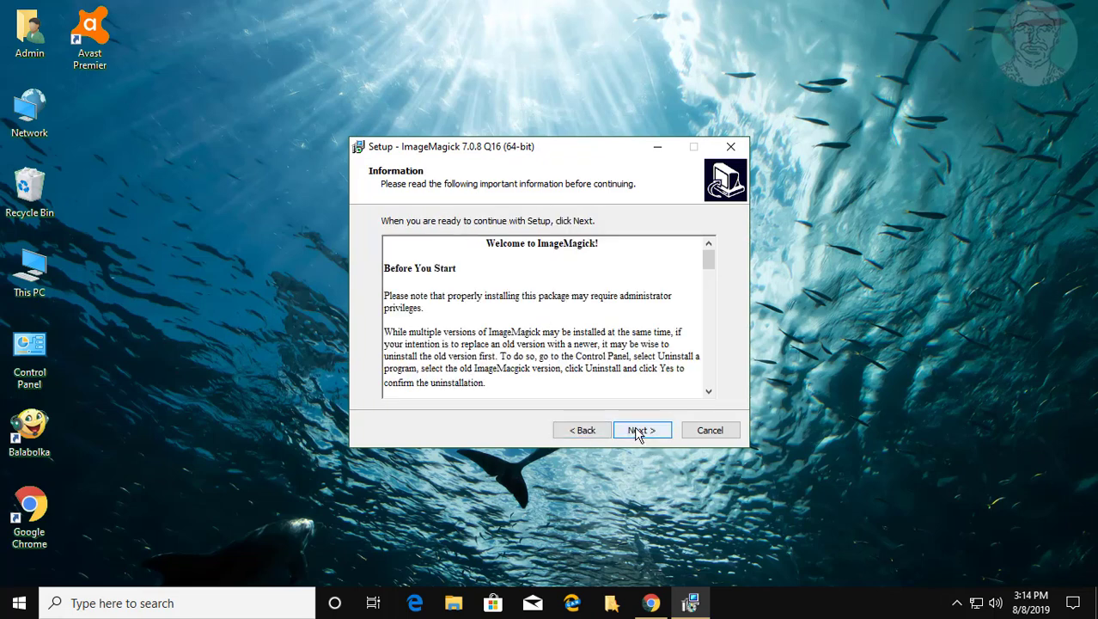
Install ImageMagick in the default folders with the desktop icon, system path and FFmpeg tasks, and finish setup without viewing index.html
left_click(636, 433)
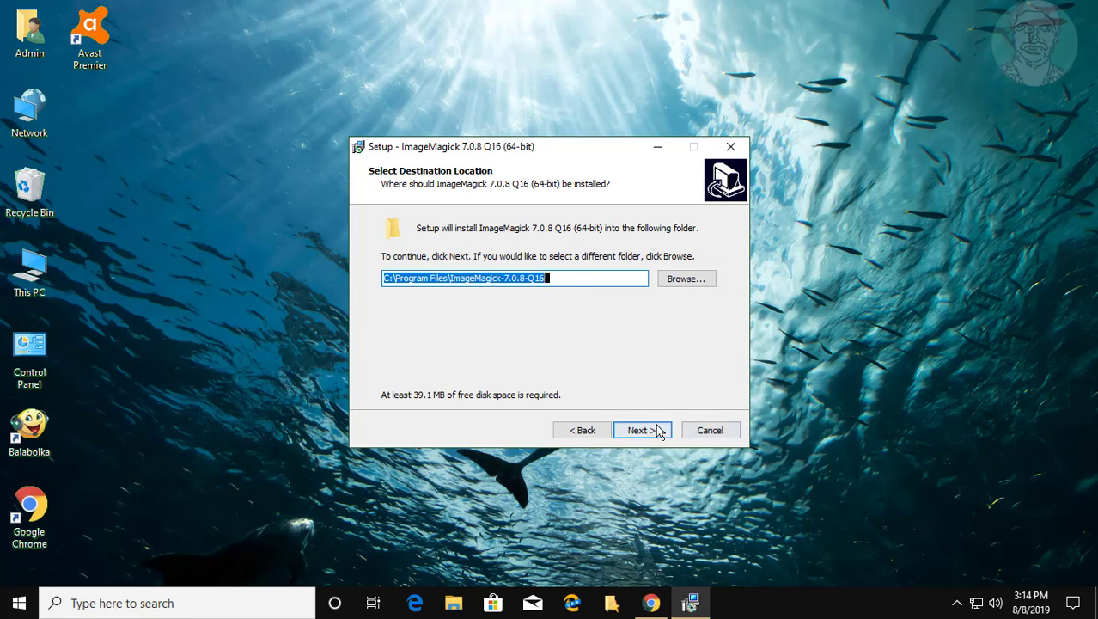
left_click(658, 430)
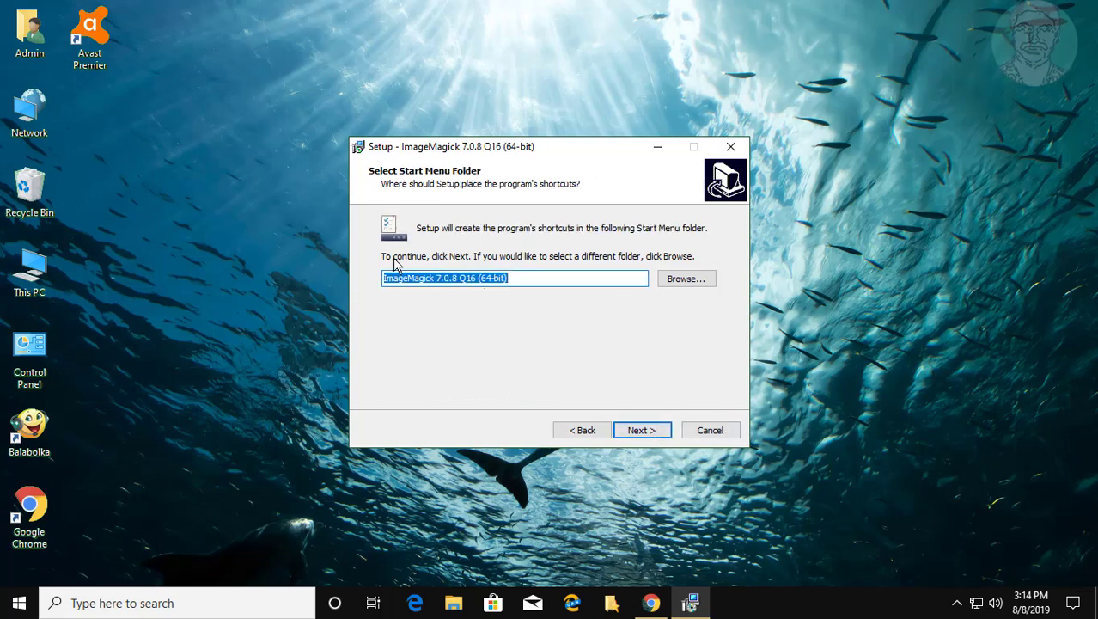
left_click(652, 432)
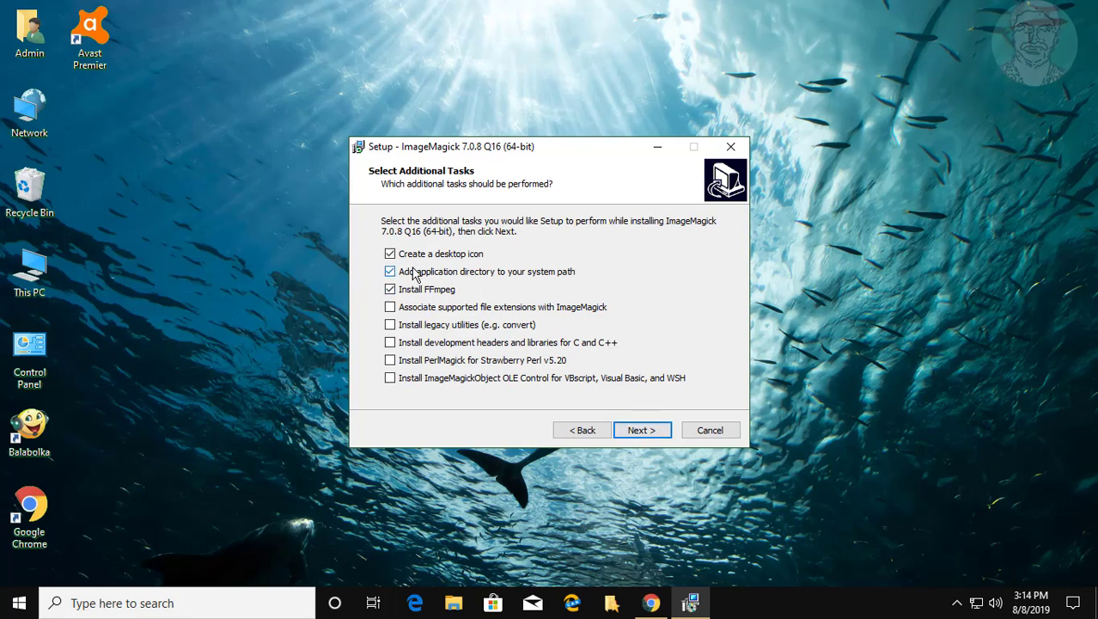
left_click(650, 436)
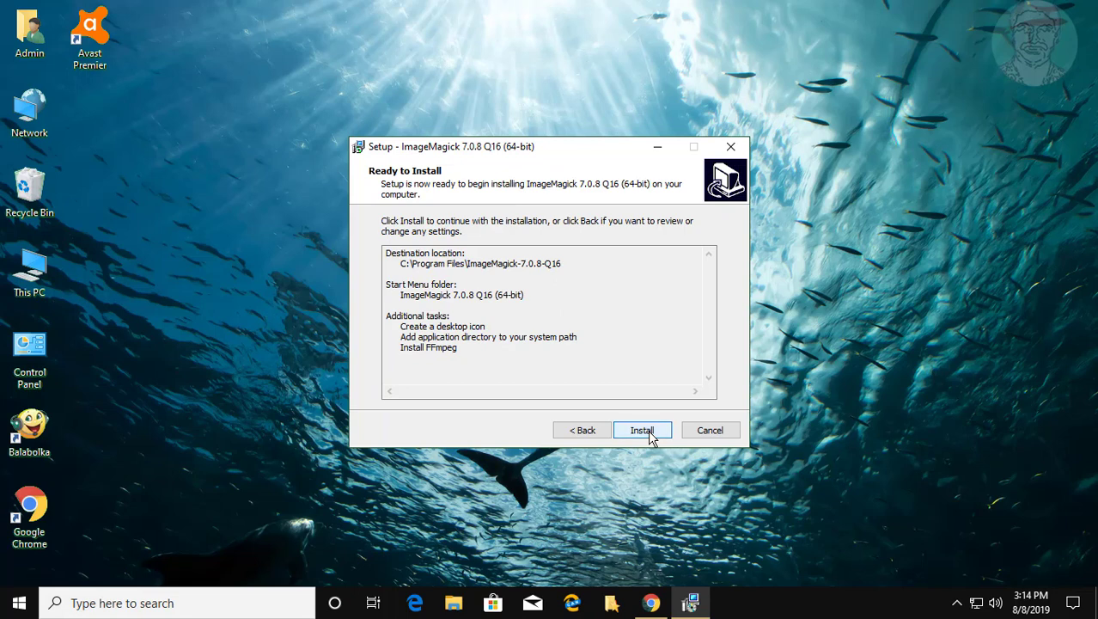
left_click(644, 432)
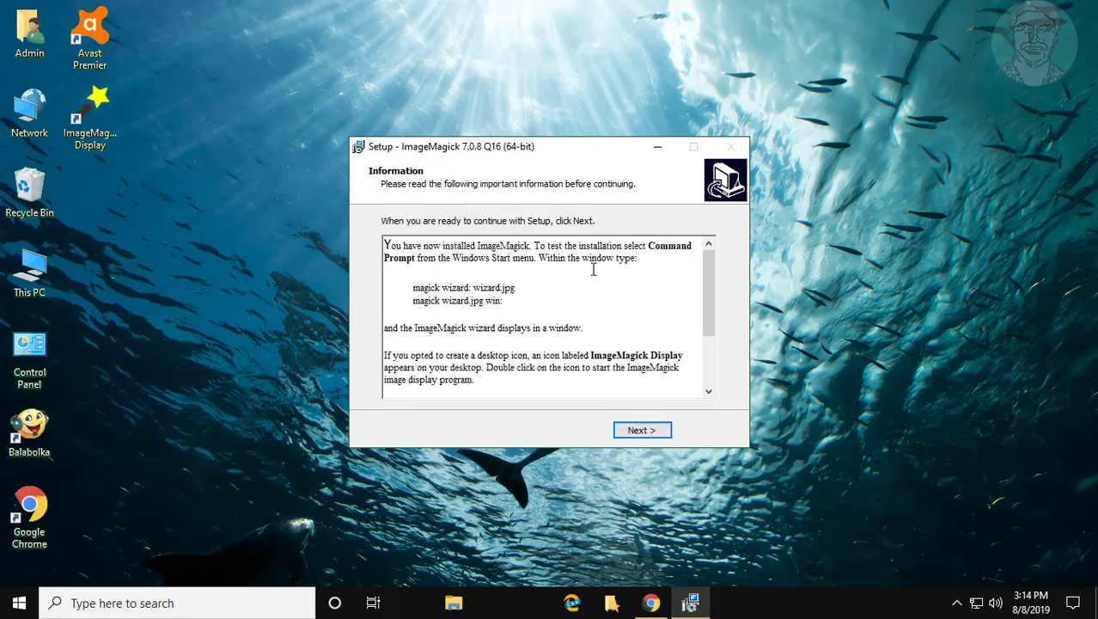
left_click(638, 434)
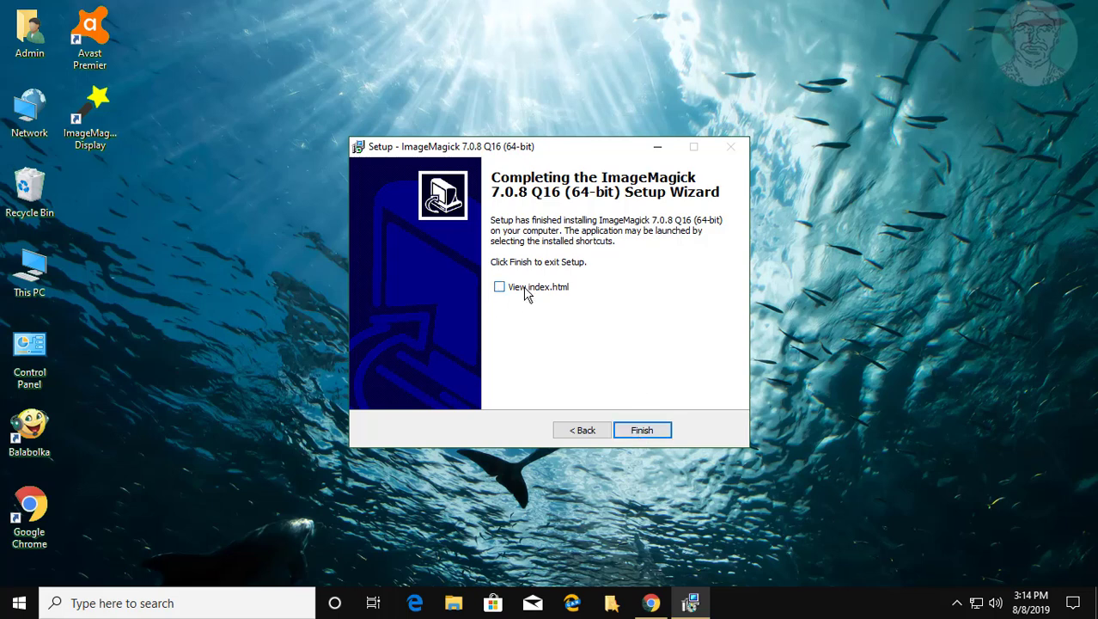
left_click(661, 429)
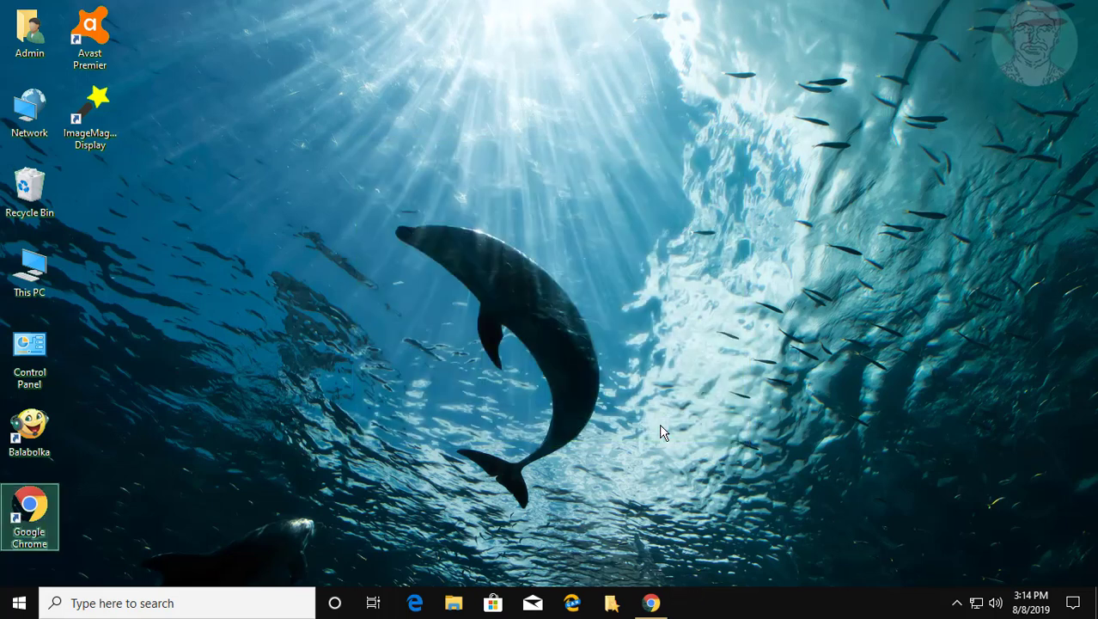
Switch to the XAMPP Control Panel, stop the Apache and MySQL modules, and minimize the window
left_click(955, 603)
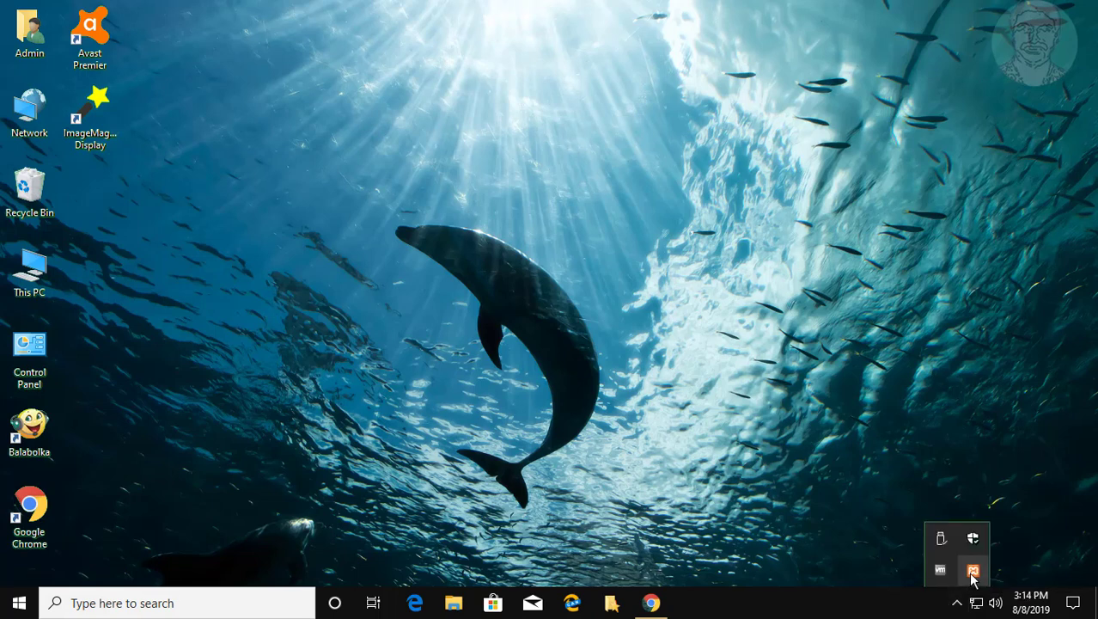
left_click(973, 572)
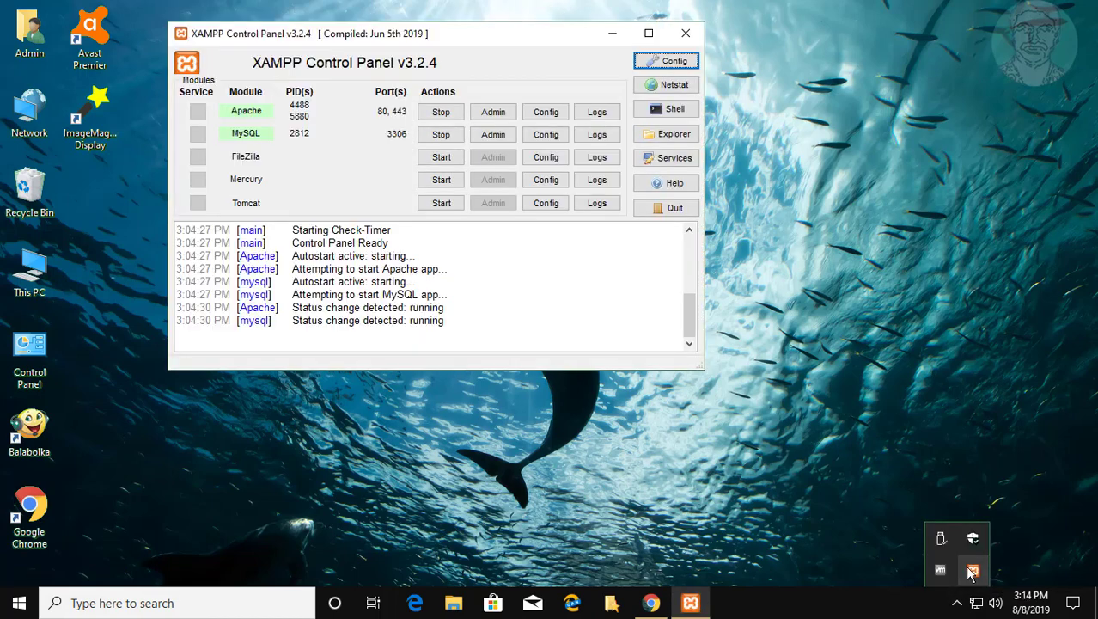
left_click(441, 114)
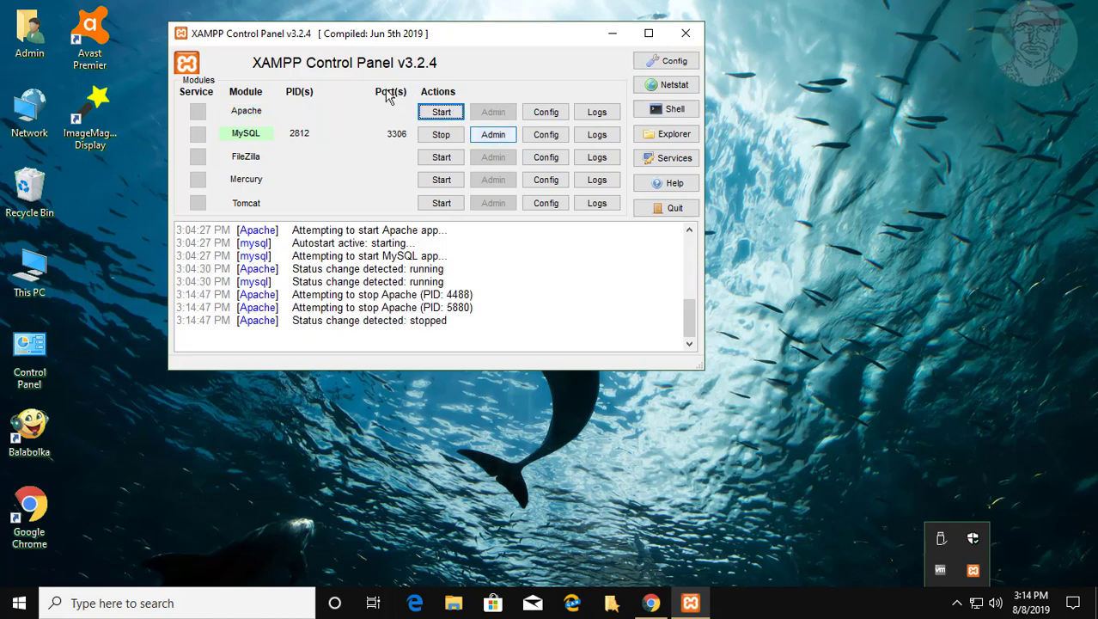
left_click(441, 135)
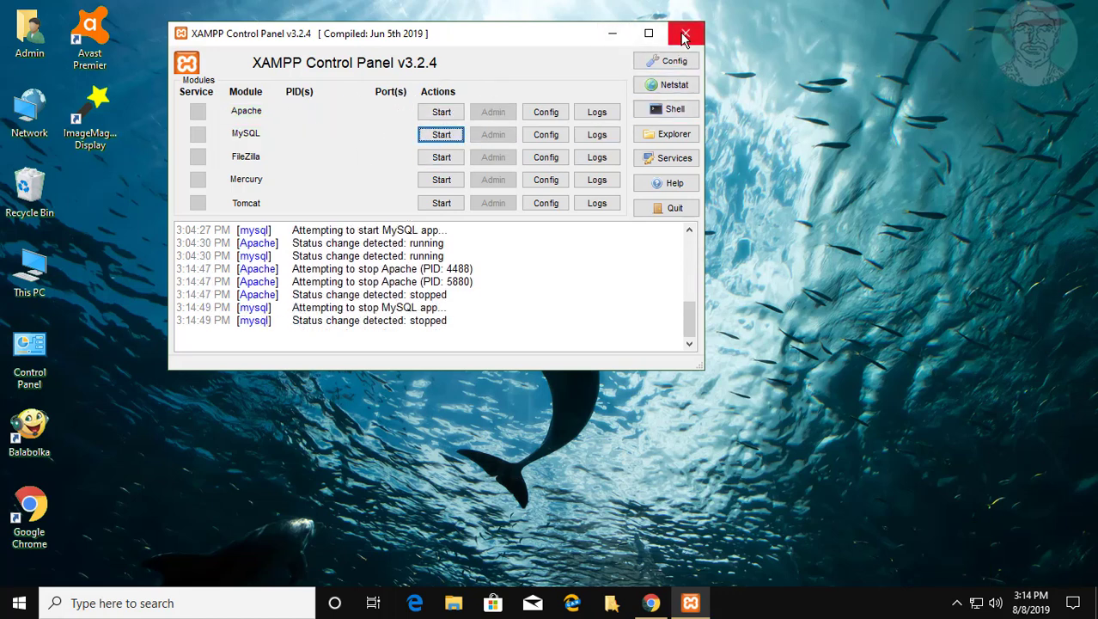
left_click(617, 34)
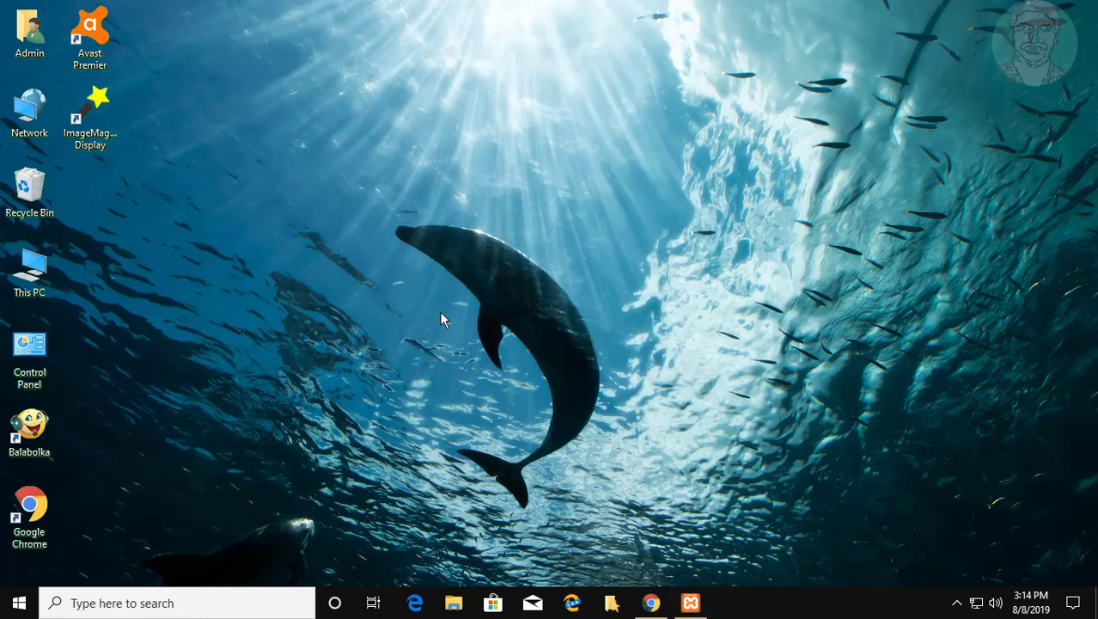
left_click(651, 602)
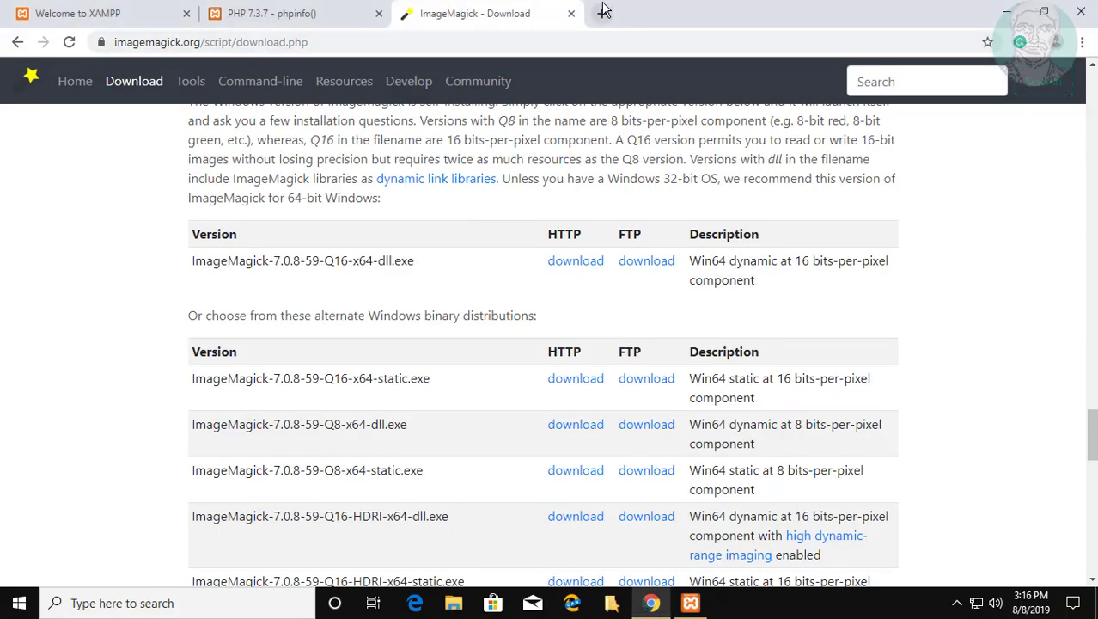
left_click(602, 13)
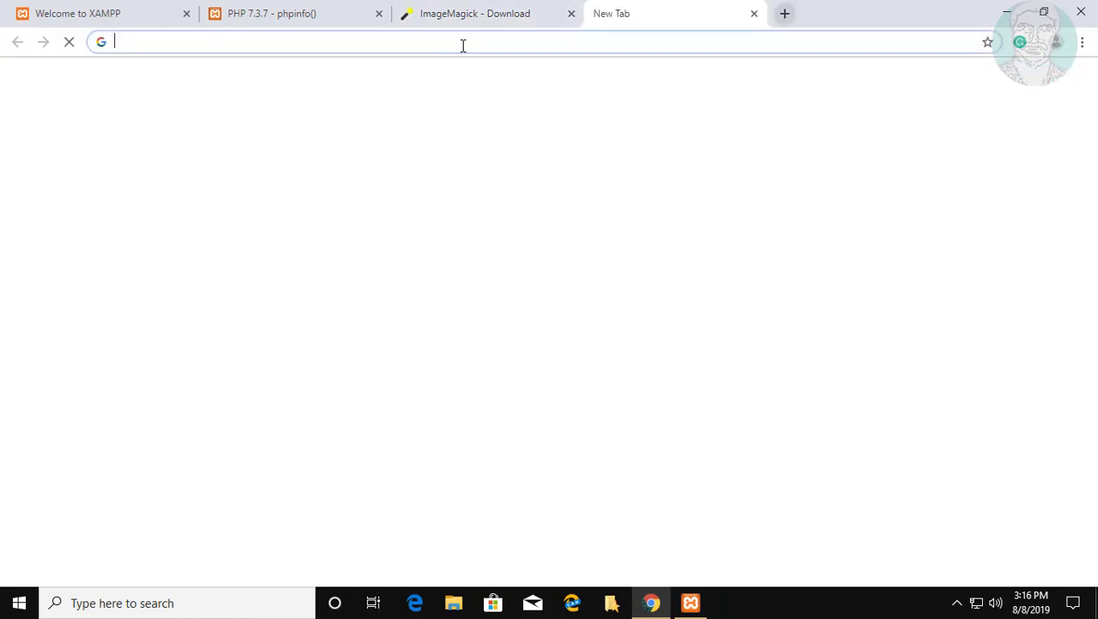
right_click(218, 41)
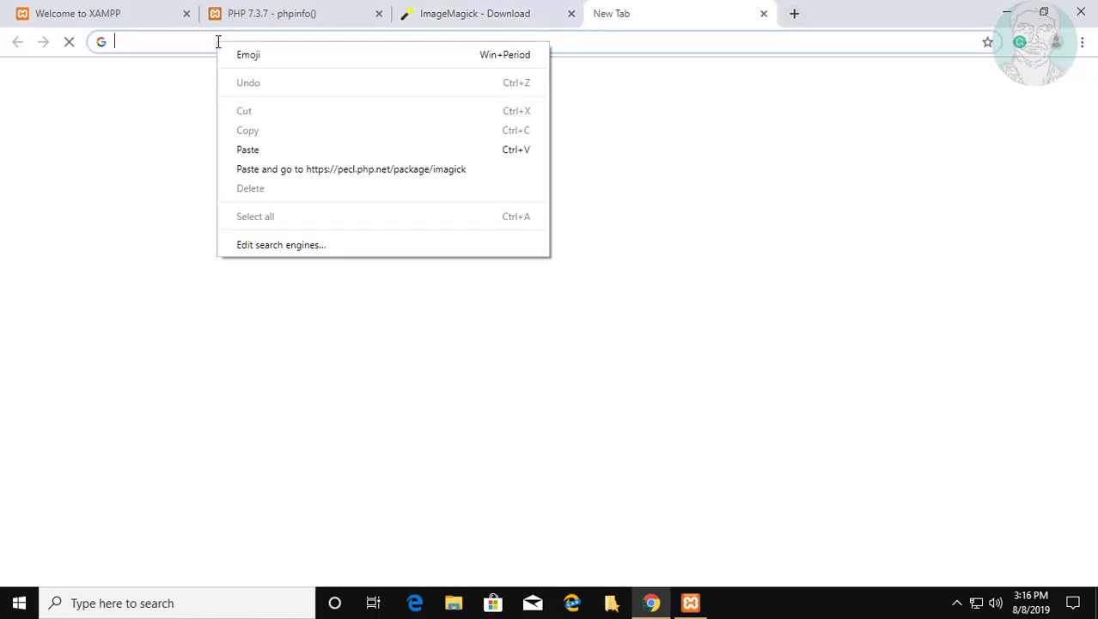
left_click(359, 177)
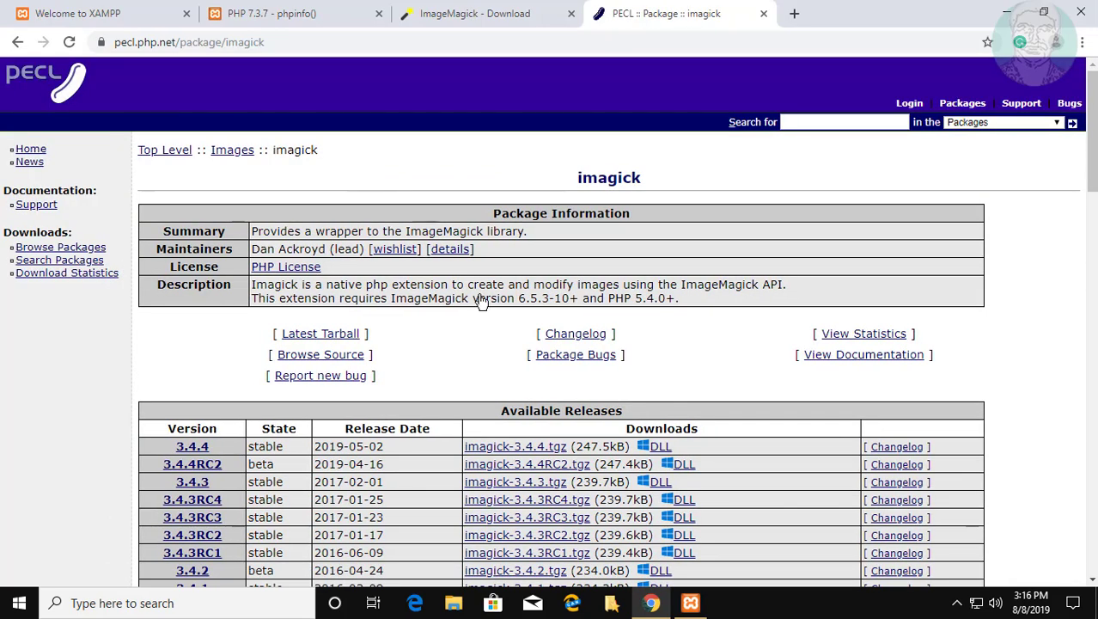
Download the PHP 7.3 Thread Safe (TS) x64 build from the Windows DLL list of imagick release 3.4.4
scroll(505, 379, "down", 1)
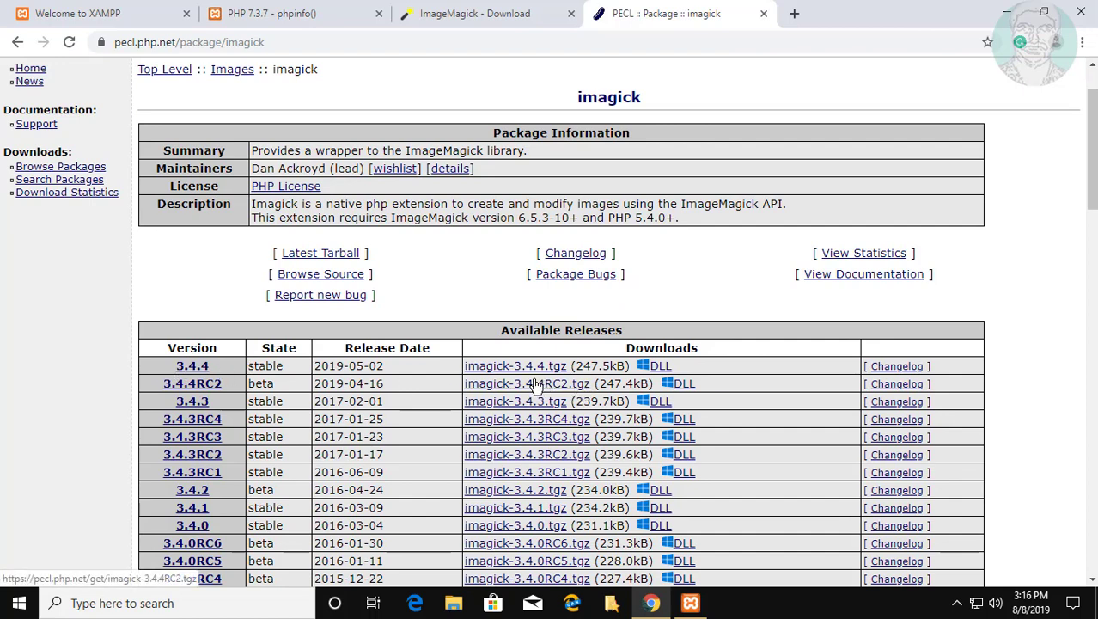
left_click(658, 366)
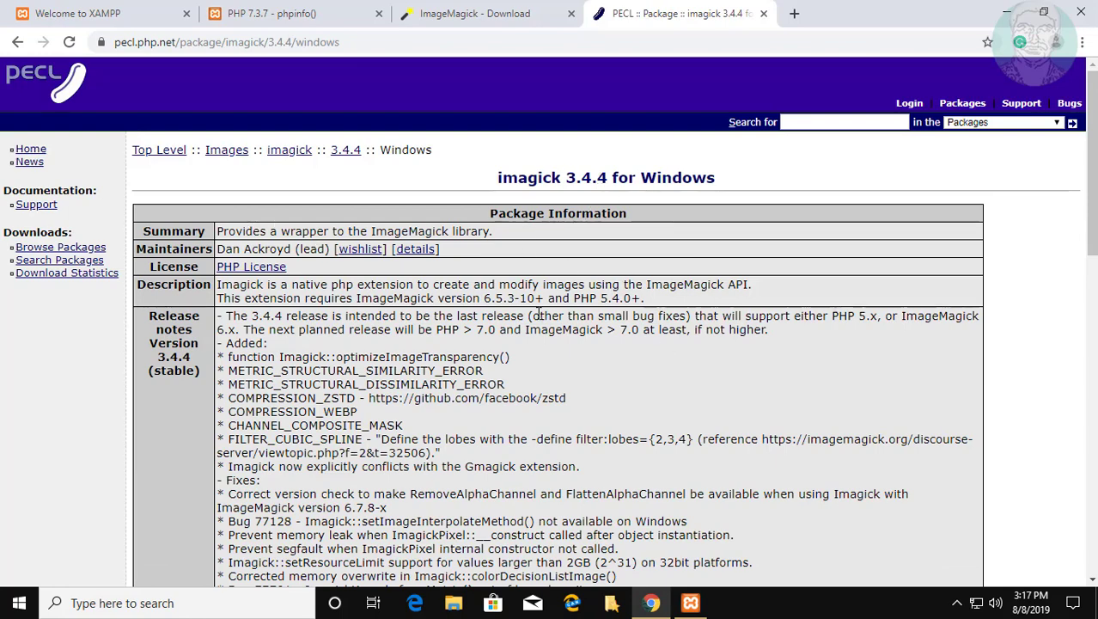
scroll(567, 342, "down", 15)
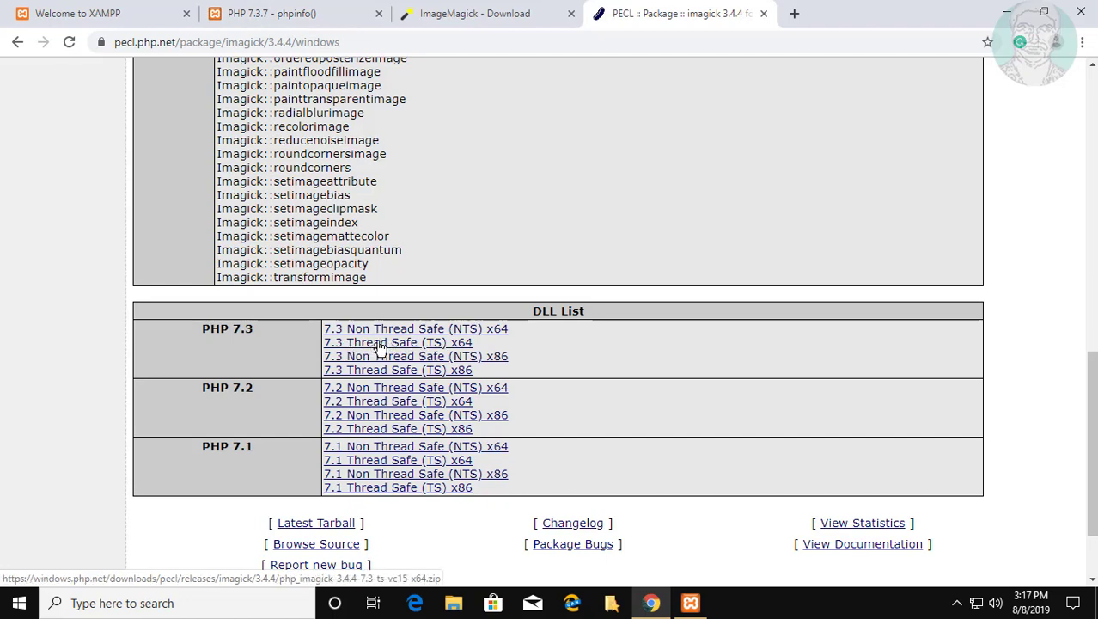
left_click(421, 347)
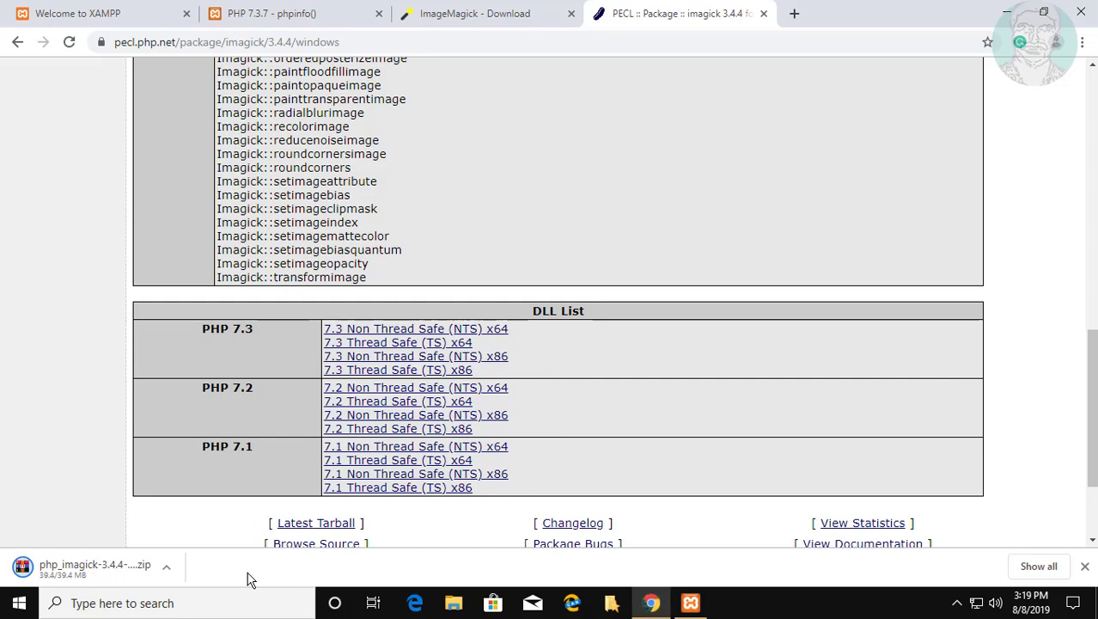
Open the downloaded php_imagick-3.4.4-7.3-ts-vc15-x64.zip, extract only php_imagick.dll to the Desktop, and clear the open windows from view
left_click(108, 578)
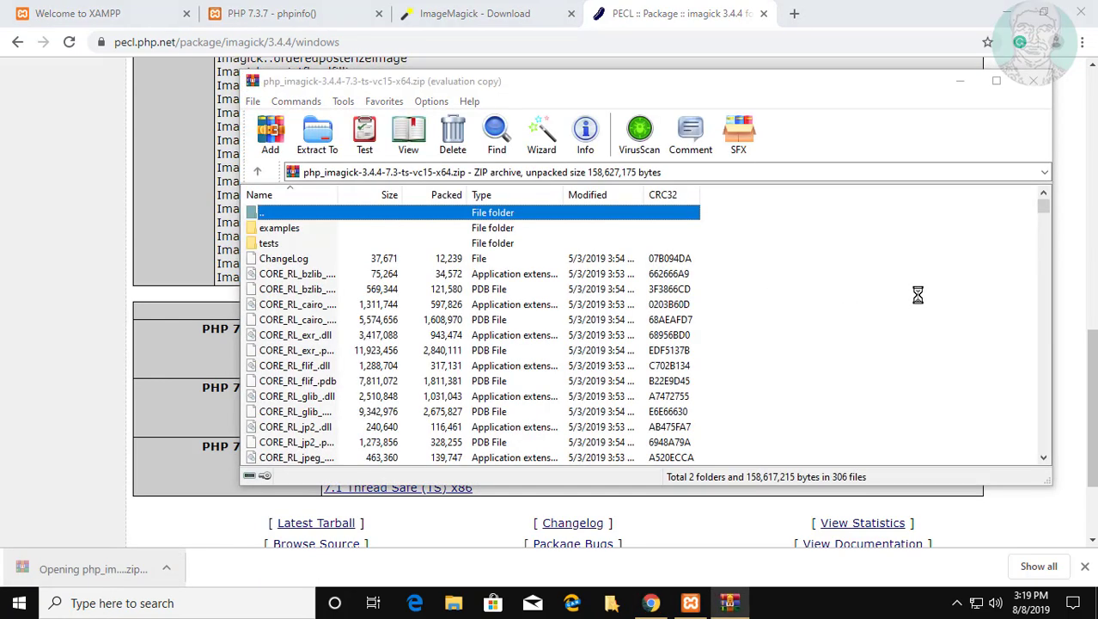
scroll(433, 319, "down", 12)
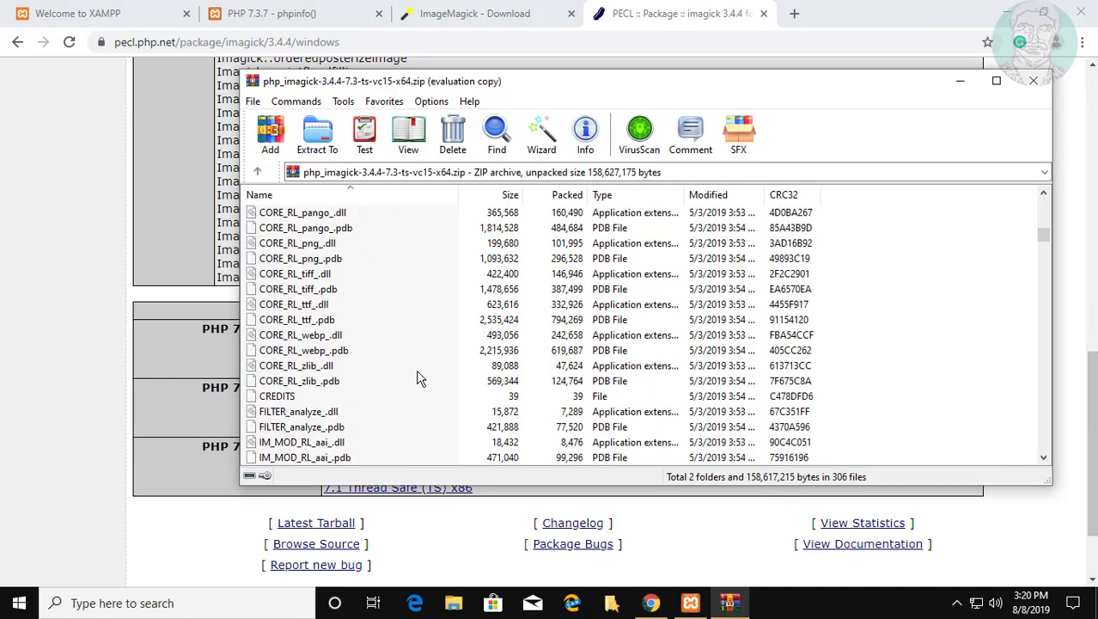
scroll(419, 378, "down", 10)
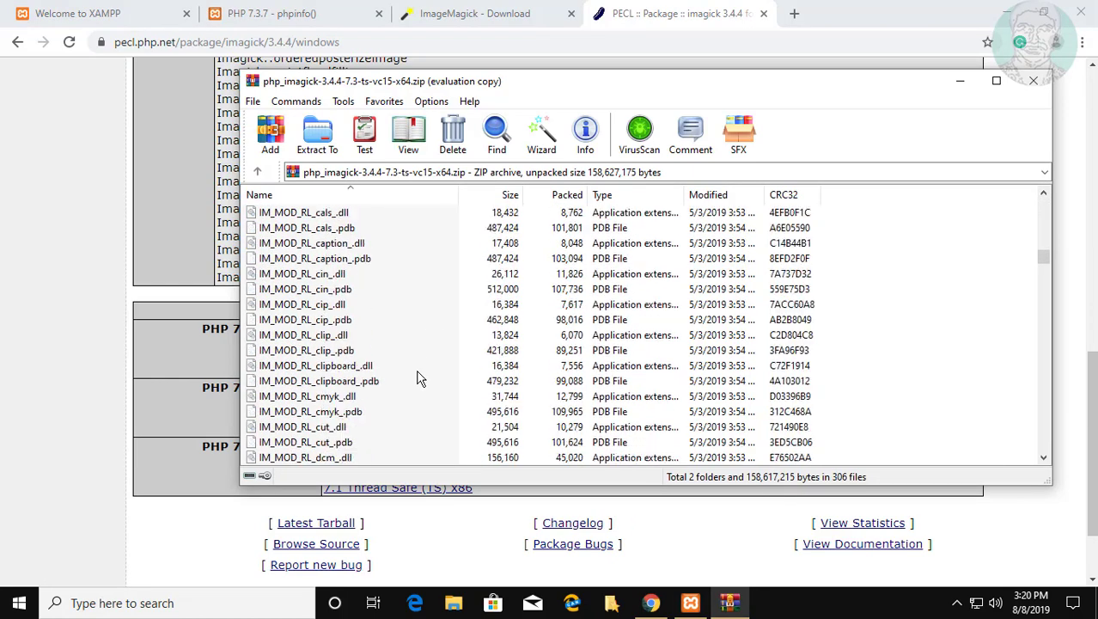
scroll(419, 378, "down", 10)
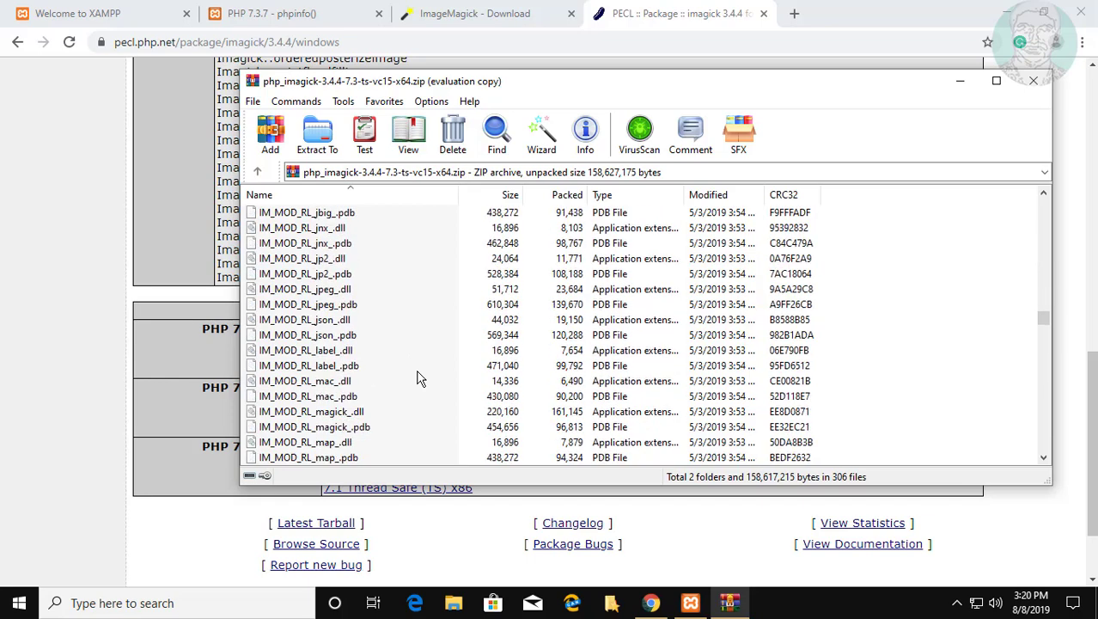
scroll(419, 378, "down", 10)
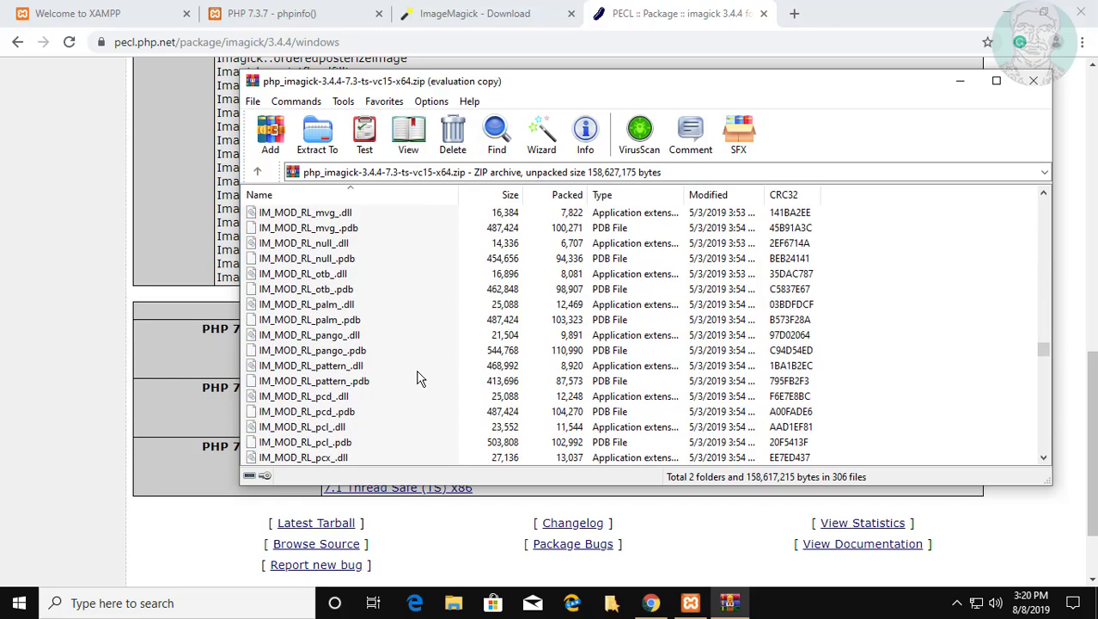
scroll(419, 378, "down", 2)
scroll(419, 378, "down", 10)
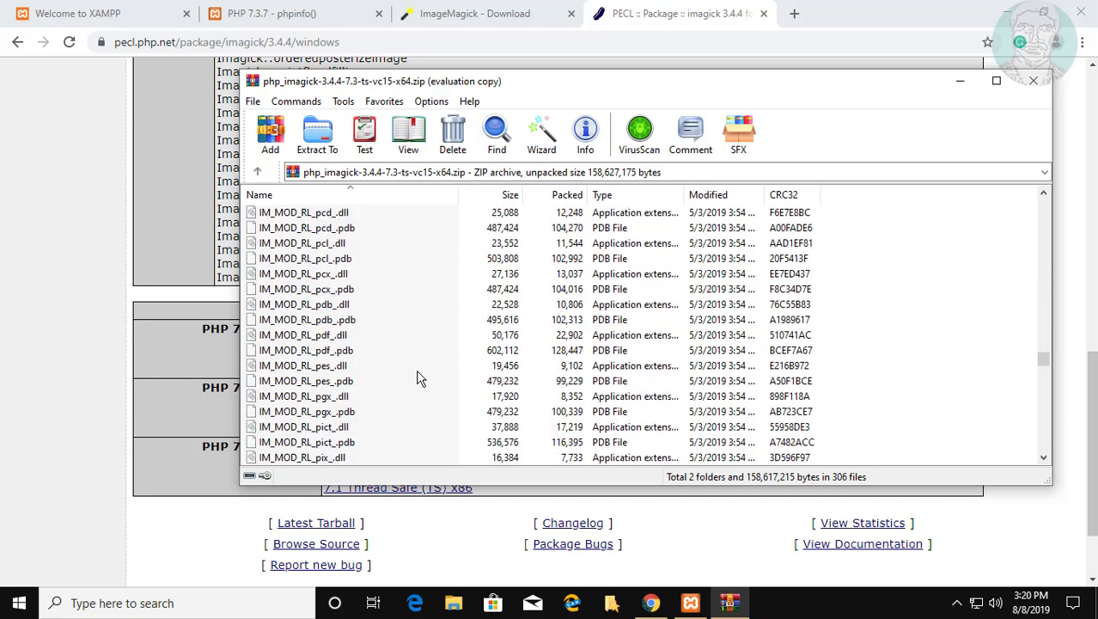
scroll(420, 378, "down", 15)
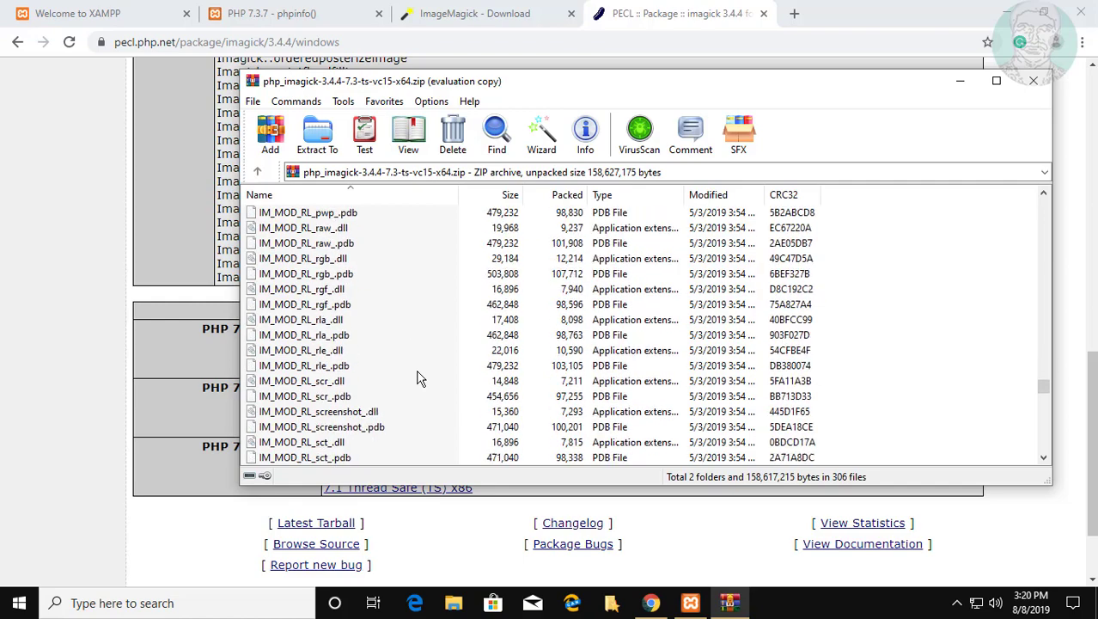
scroll(419, 379, "down", 10)
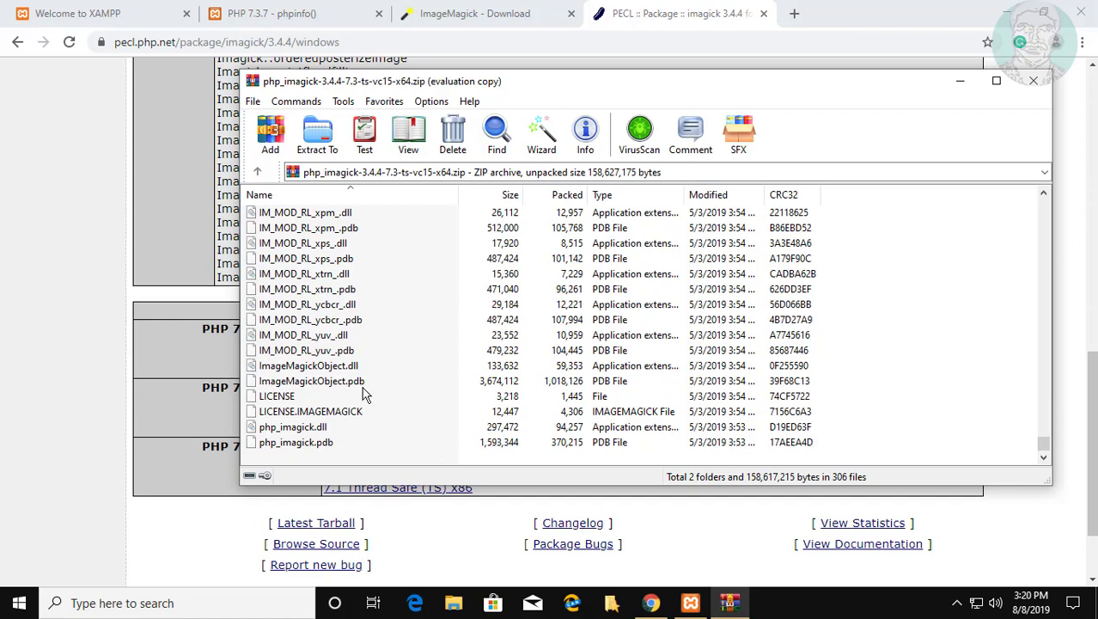
left_click(308, 429)
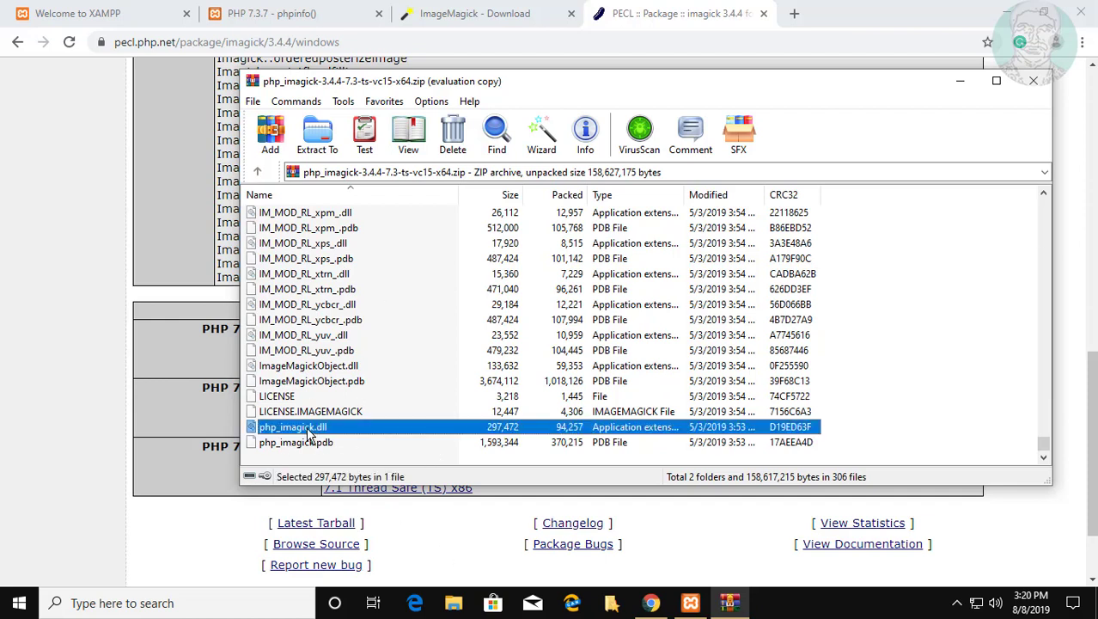
left_click(323, 135)
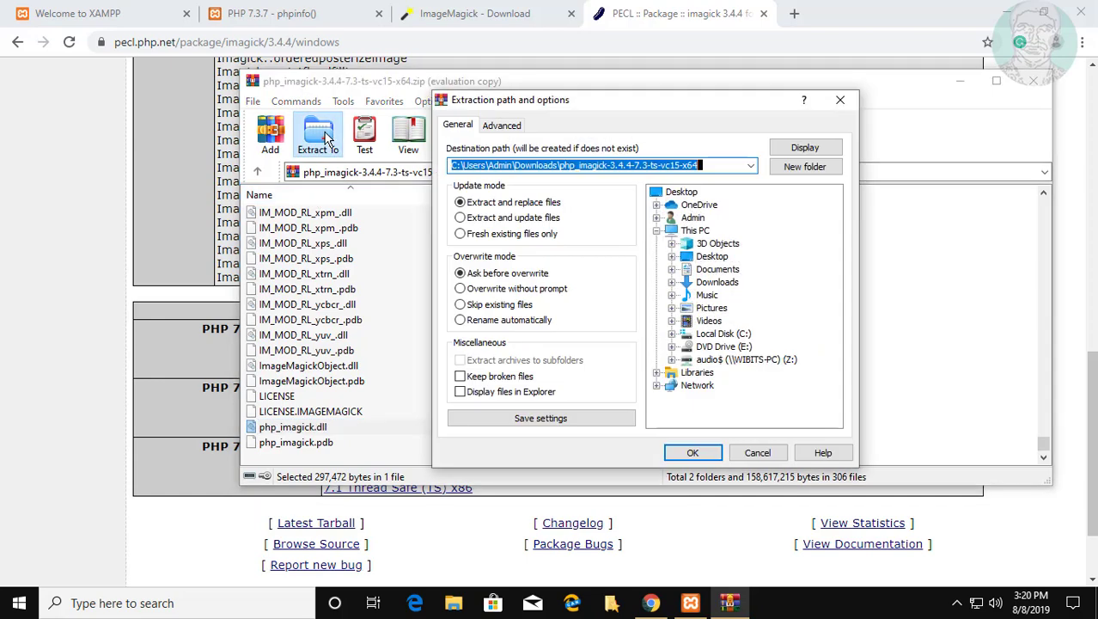
left_click(683, 193)
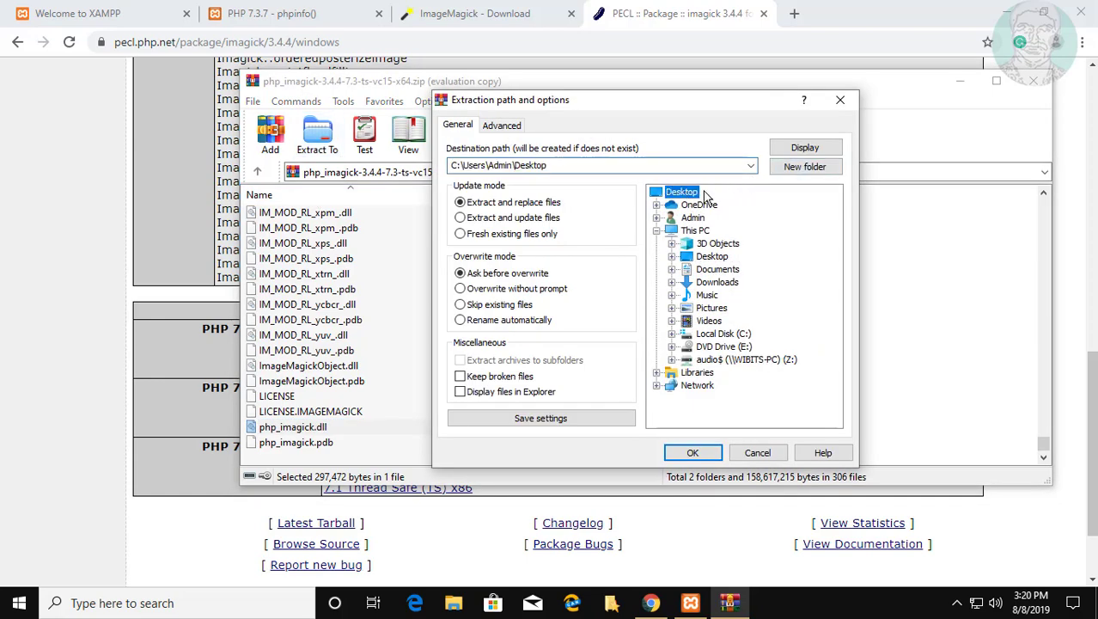
left_click(696, 454)
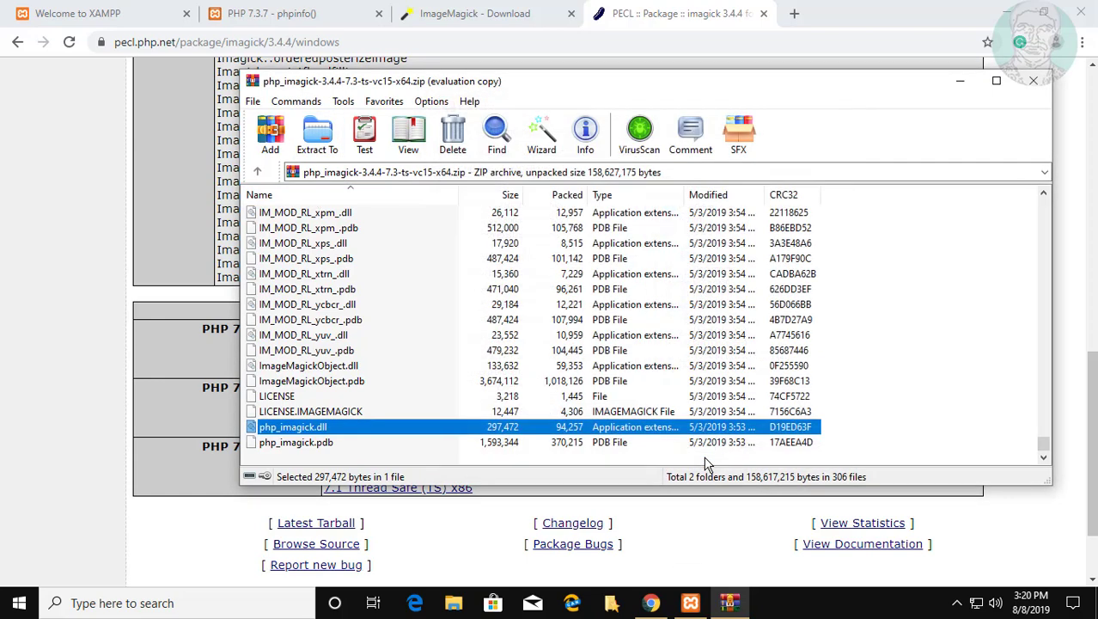
left_click(1034, 82)
left_click(1007, 16)
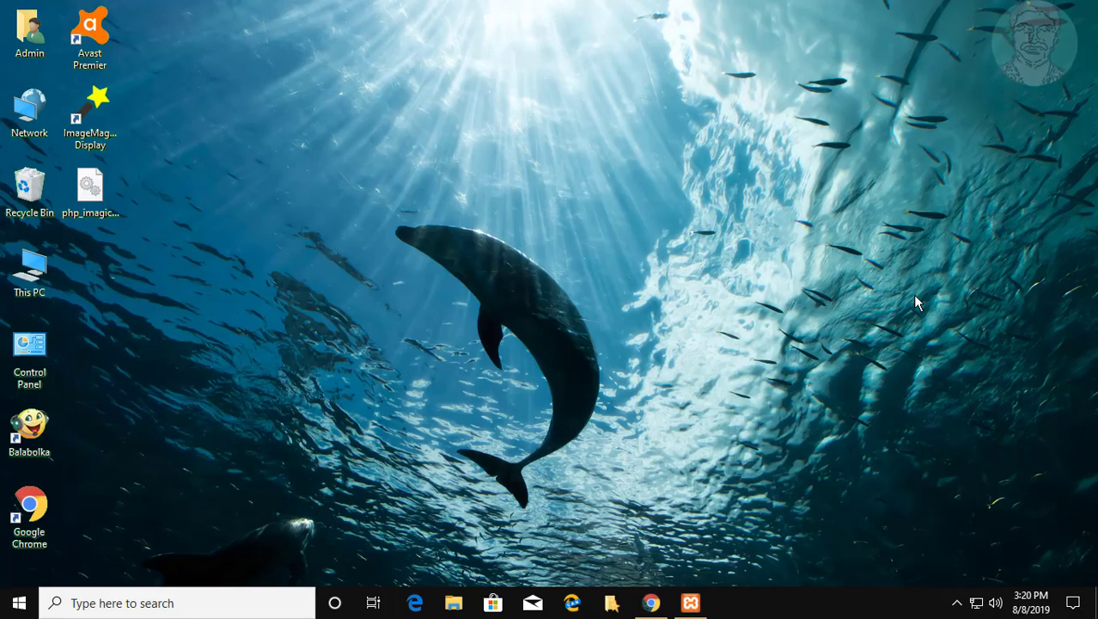
Copy the extracted php_imagick.dll file from the desktop
left_click(95, 193)
right_click(95, 193)
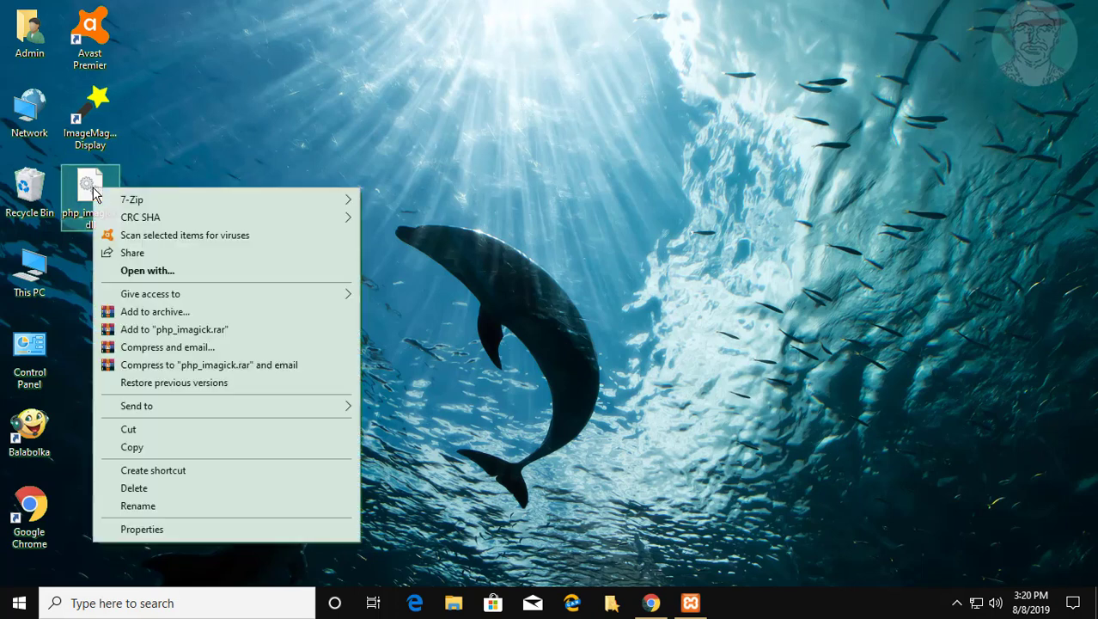
left_click(146, 450)
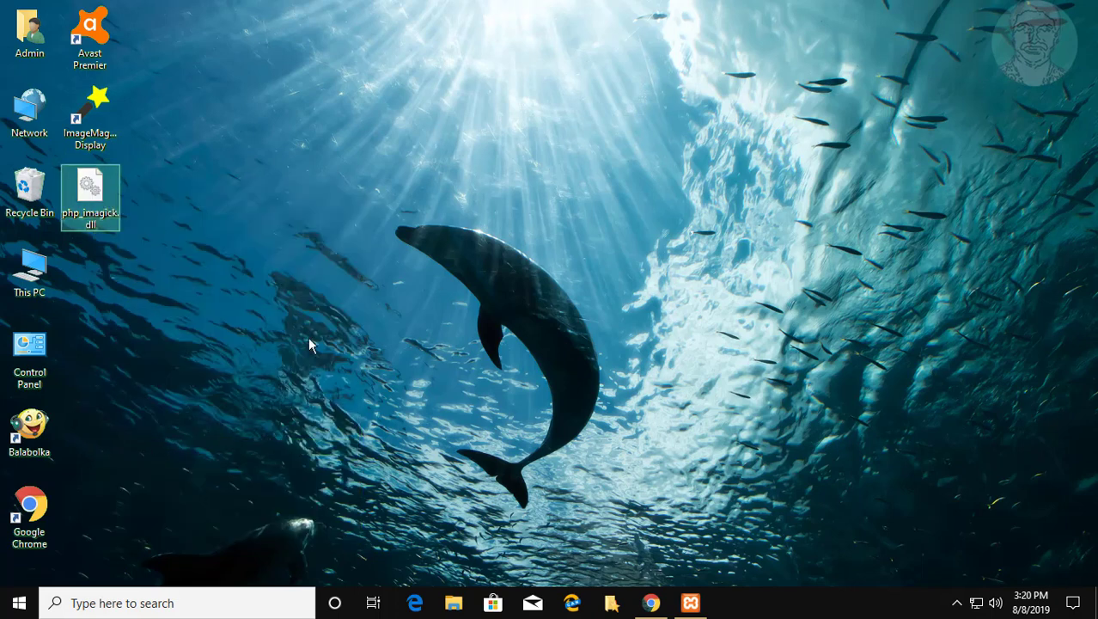
Paste php_imagick.dll into the C:\xampp\php\ext folder using File Explorer, and close the window
left_click(453, 605)
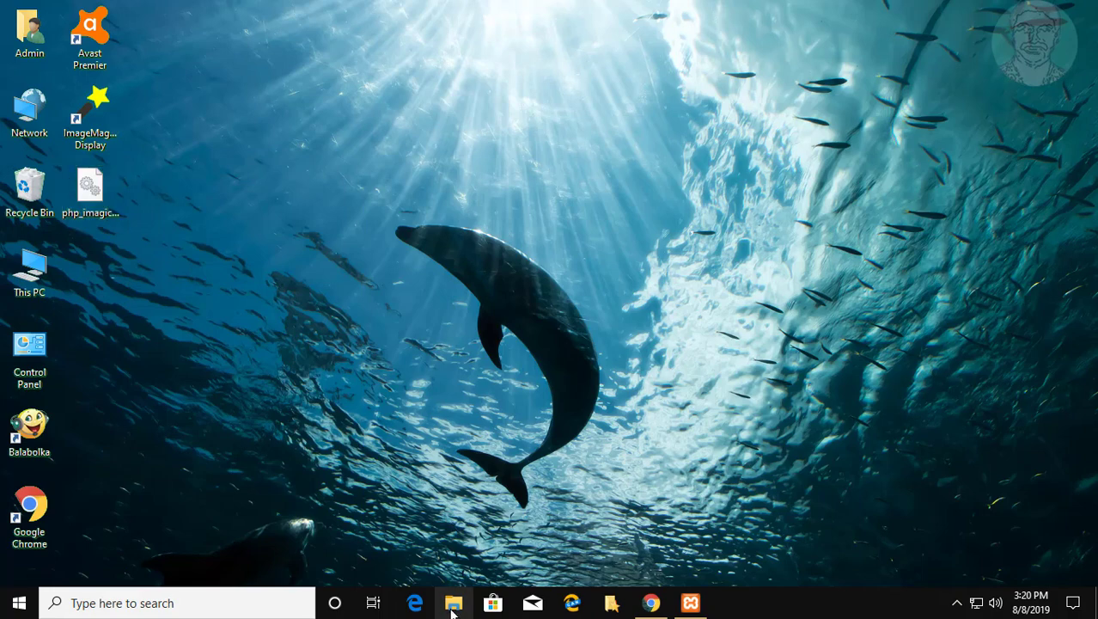
left_click(453, 604)
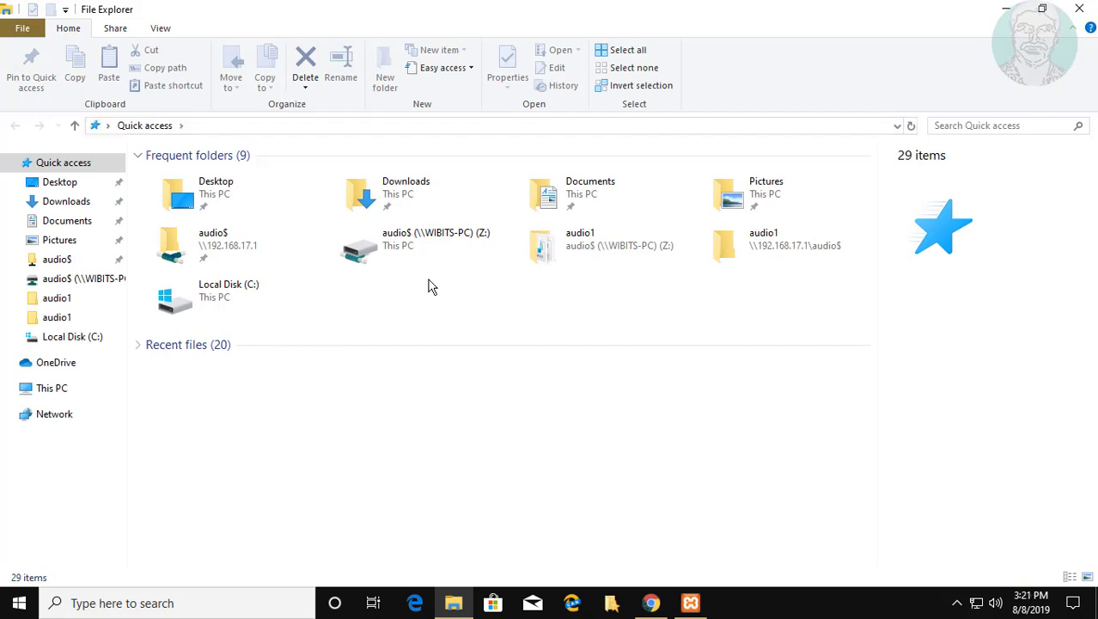
left_click(75, 339)
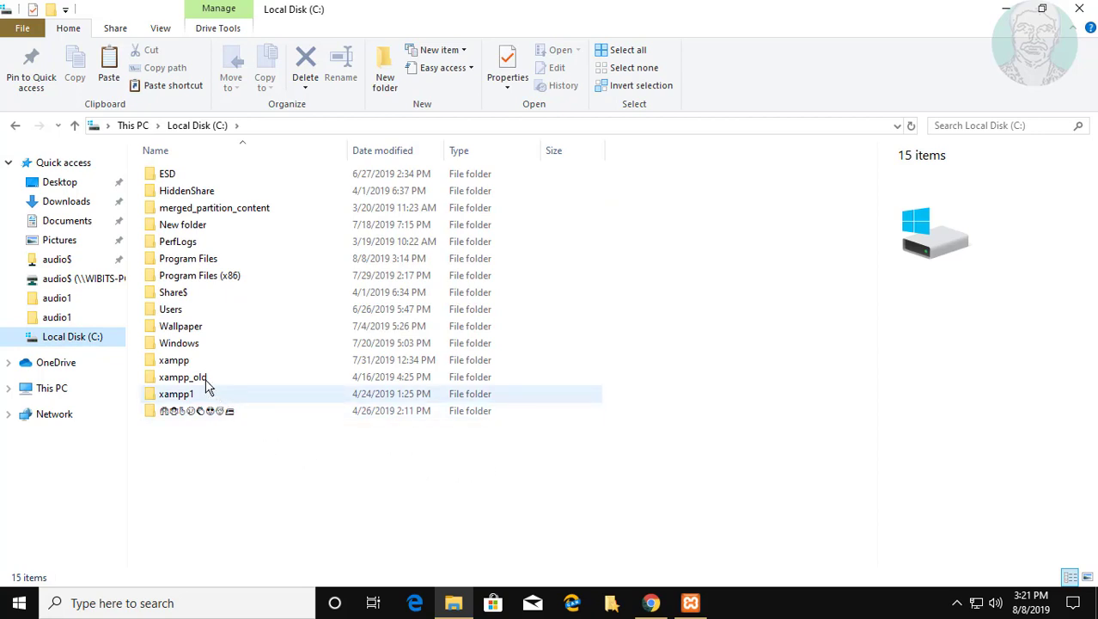
double_click(176, 361)
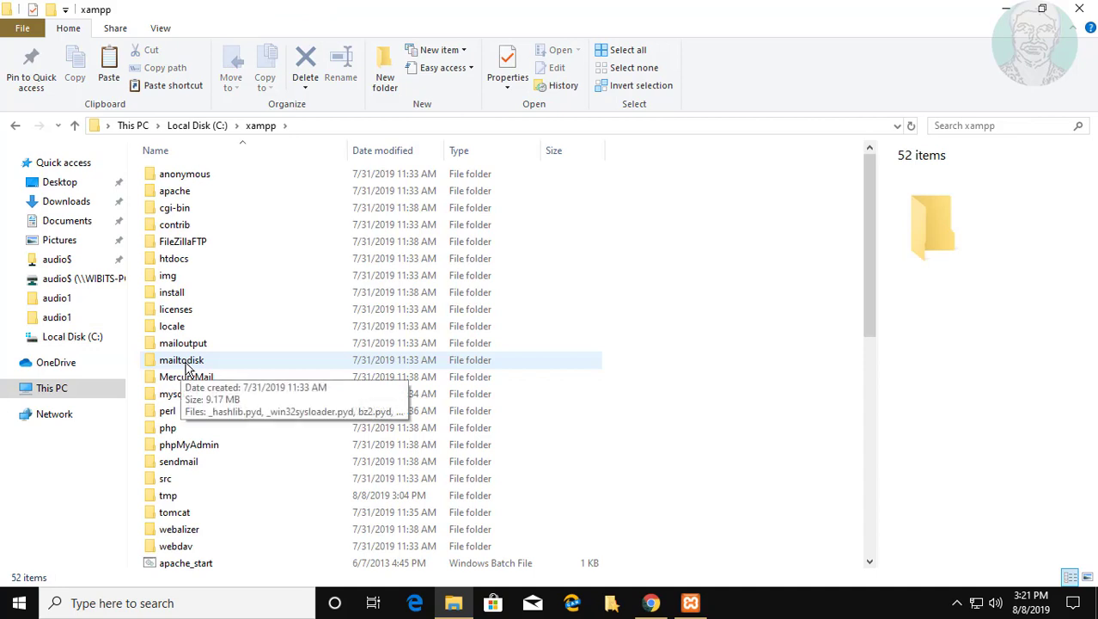
double_click(195, 429)
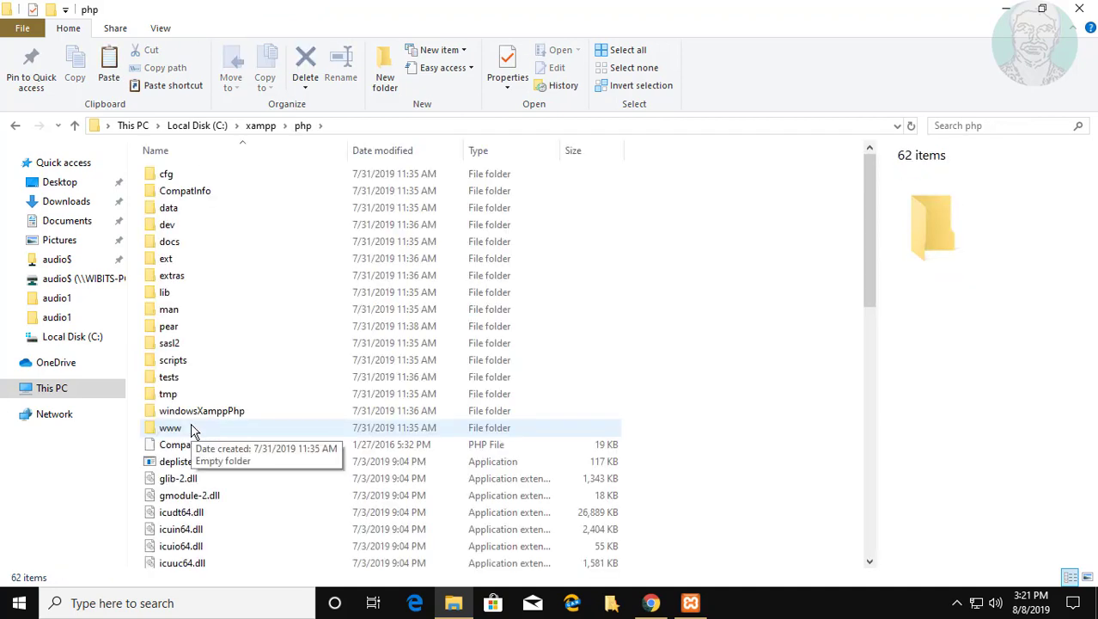
double_click(166, 263)
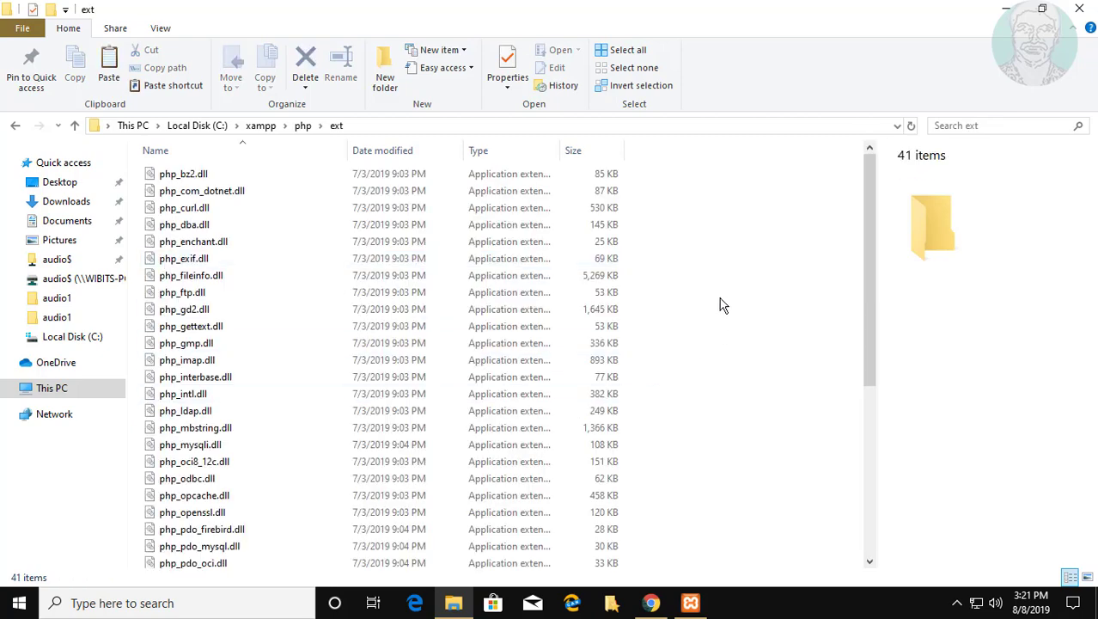
right_click(721, 305)
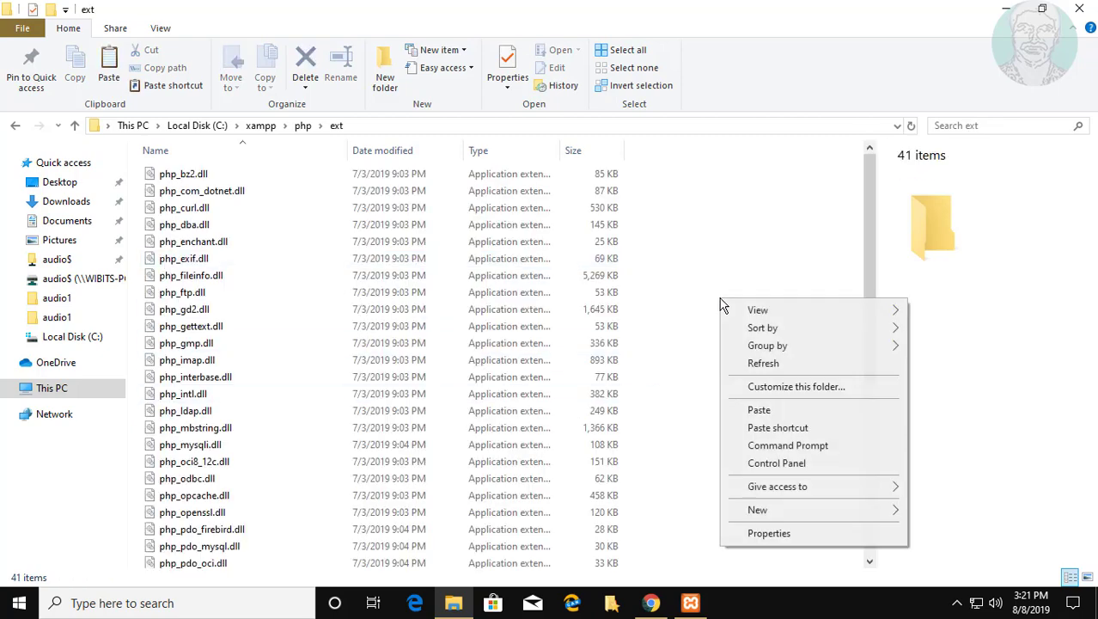
left_click(764, 412)
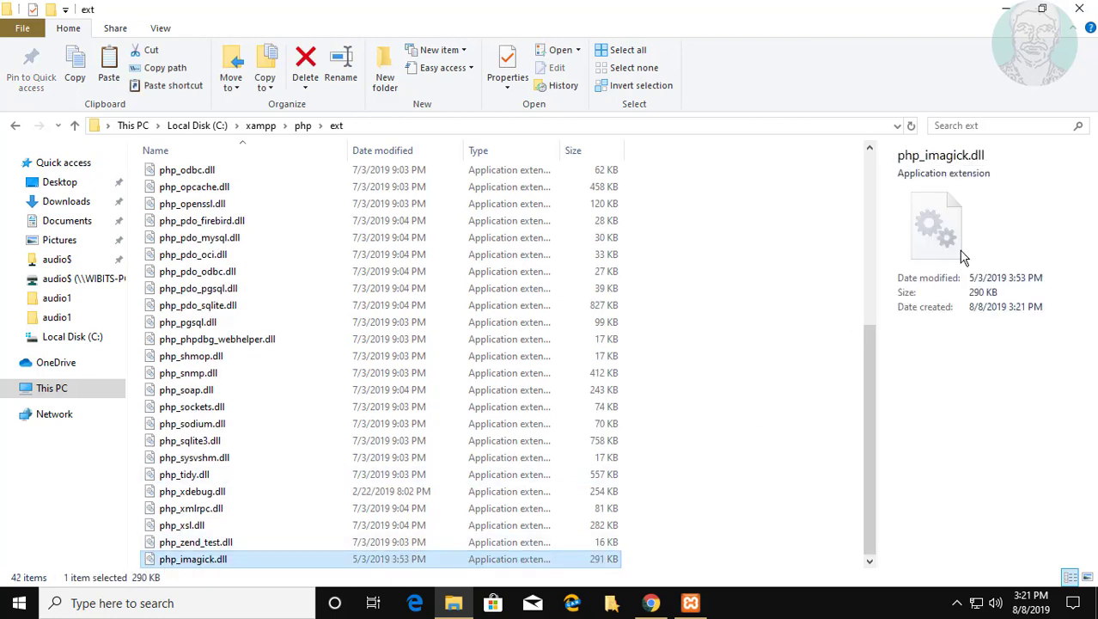
left_click(1079, 9)
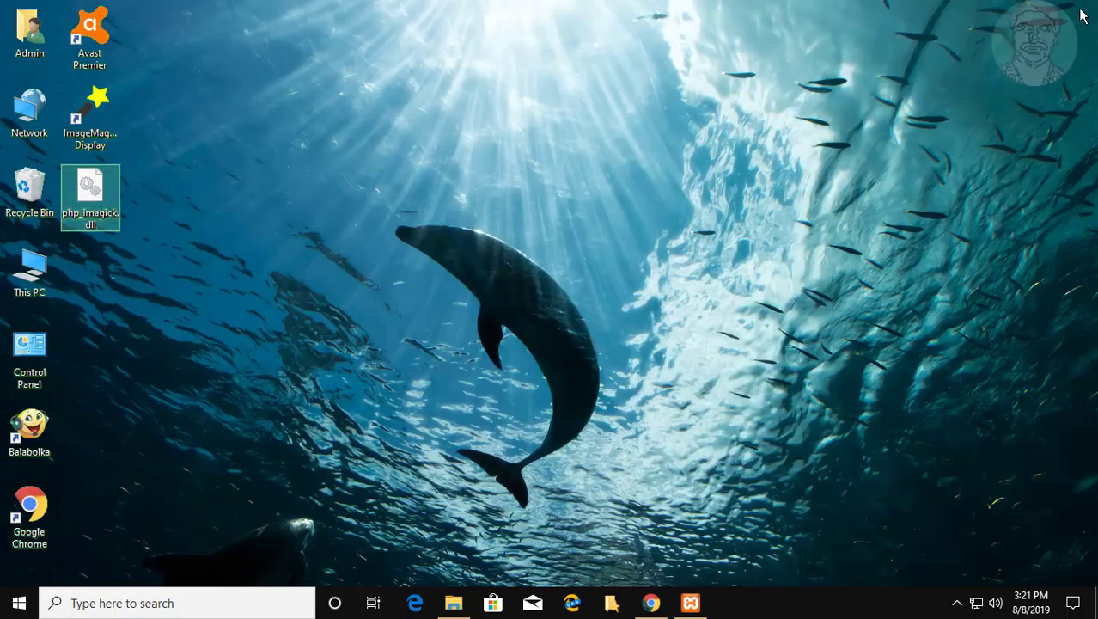
left_click(652, 399)
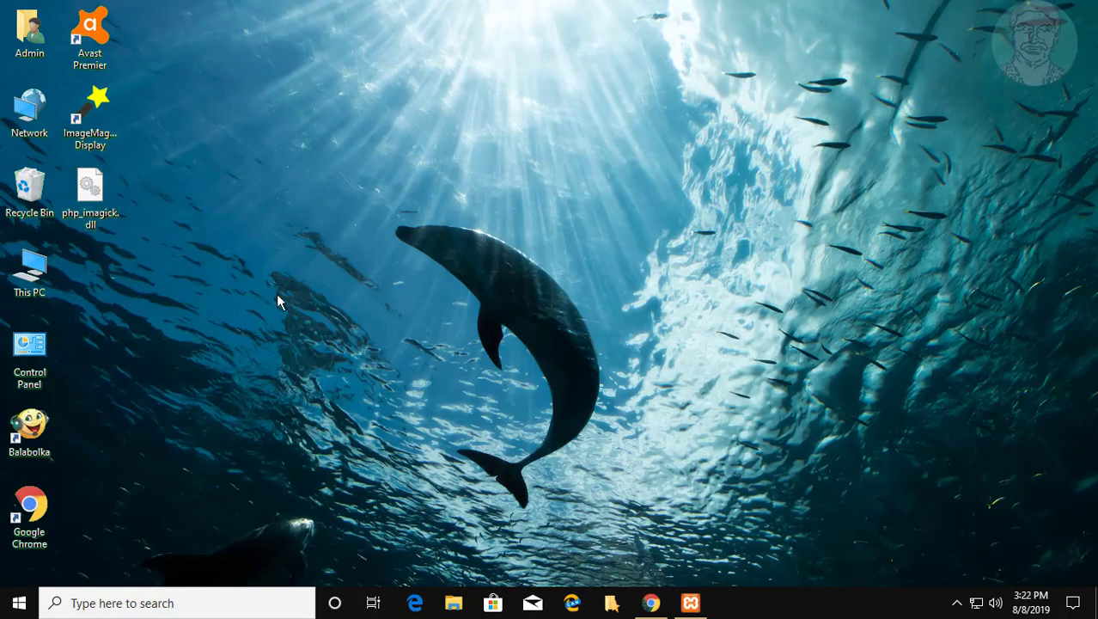
Browse to the C:\xampp\php folder in File Explorer
left_click(453, 603)
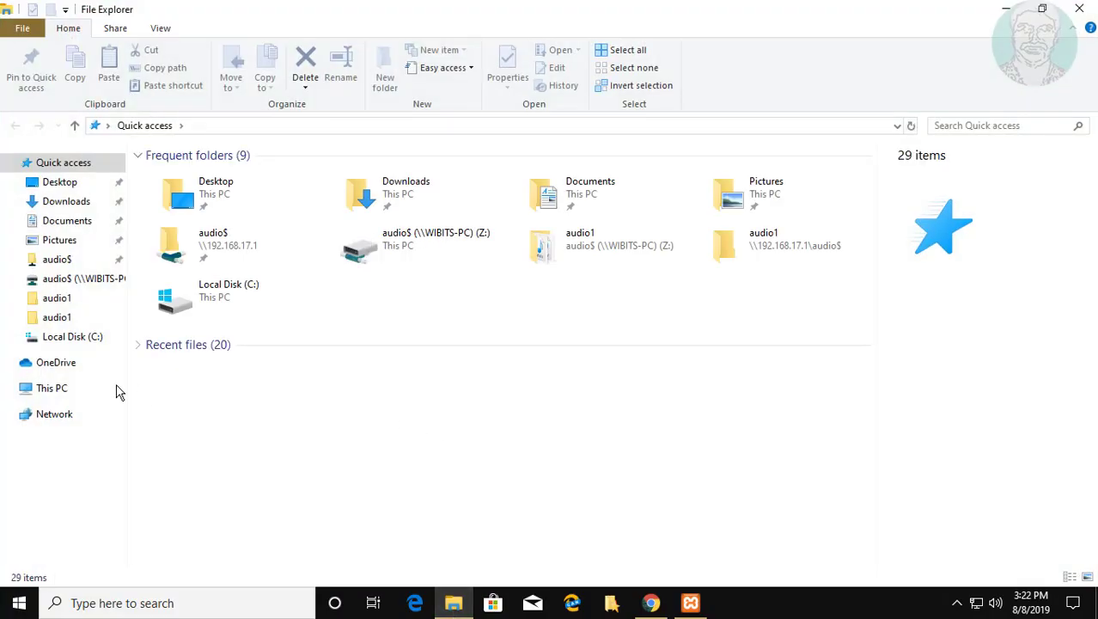
left_click(55, 388)
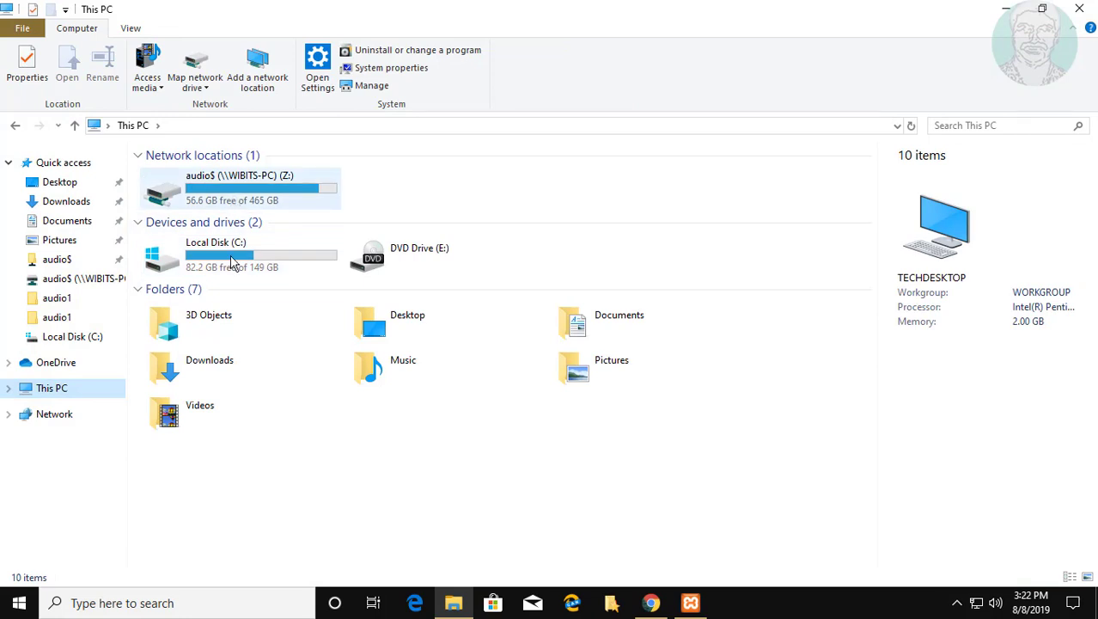
left_click(237, 265)
key("Return")
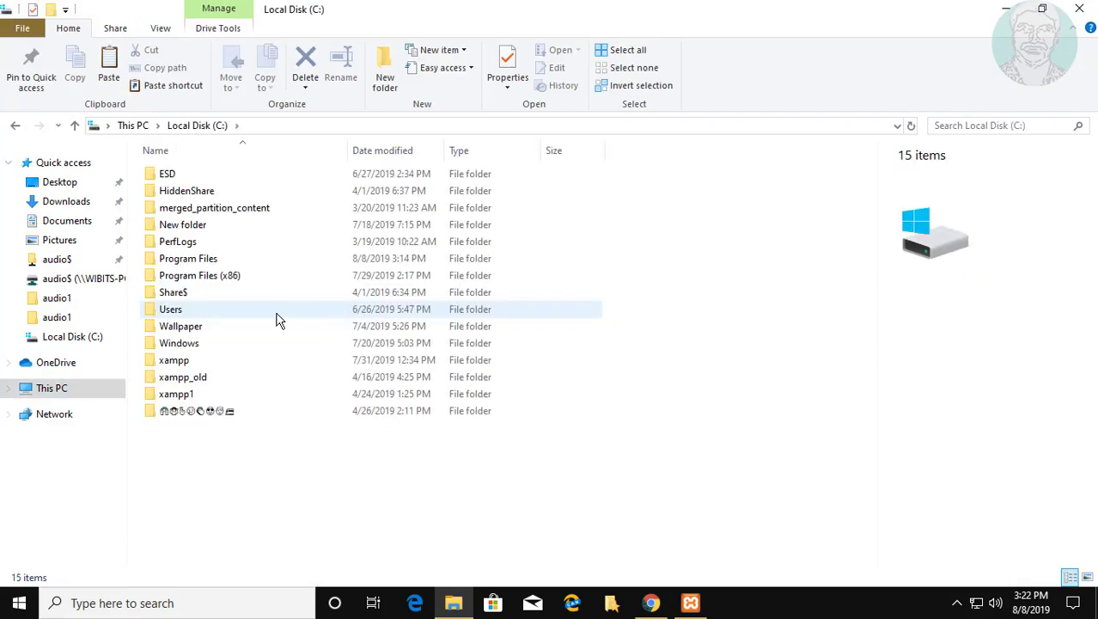
double_click(177, 365)
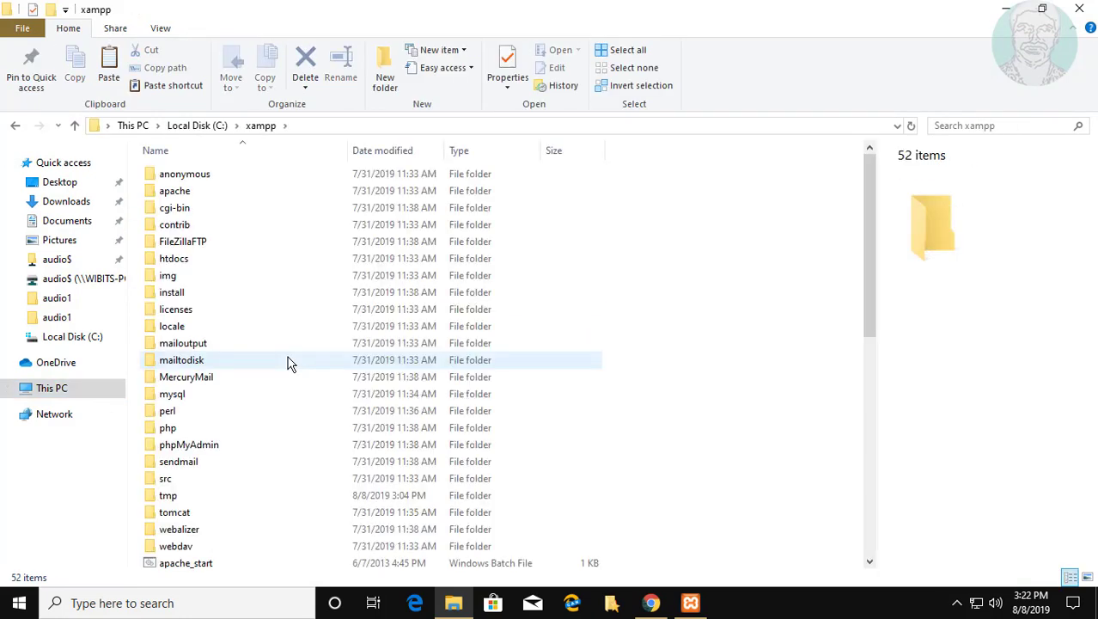
double_click(168, 430)
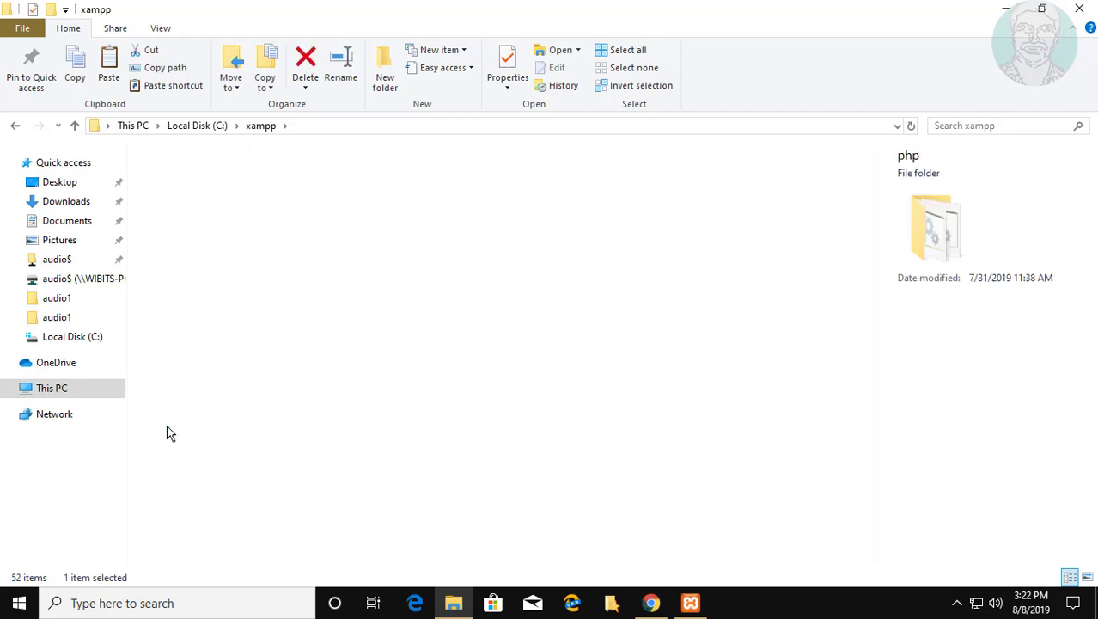
Open the php configuration settings file from the php folder in Notepad
scroll(285, 372, "down", 4)
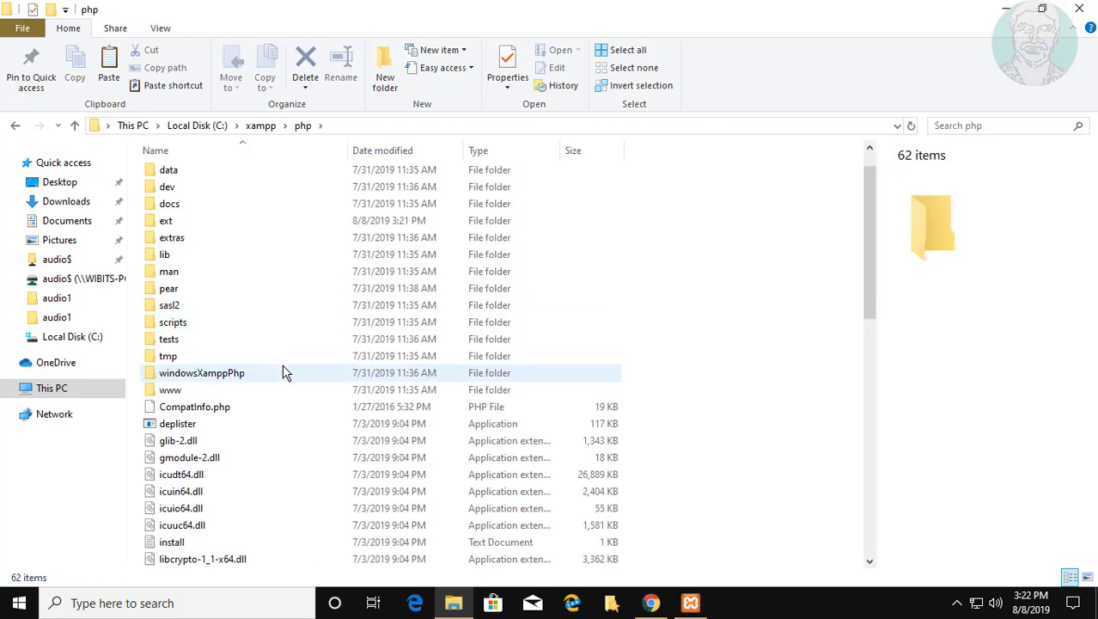
scroll(280, 380, "down", 5)
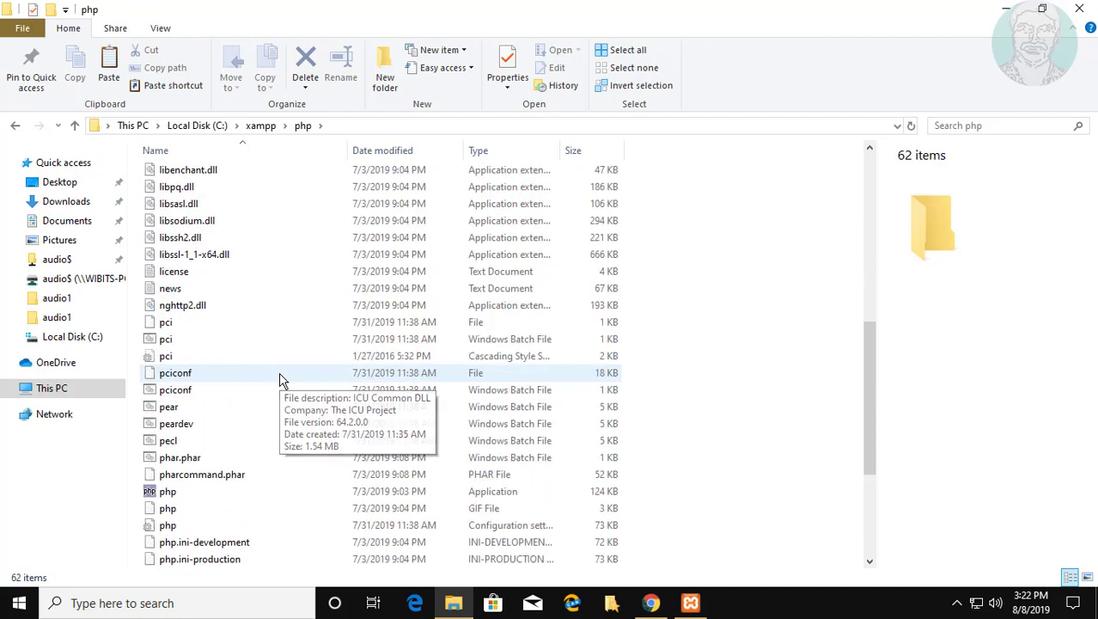
scroll(279, 380, "down", 2)
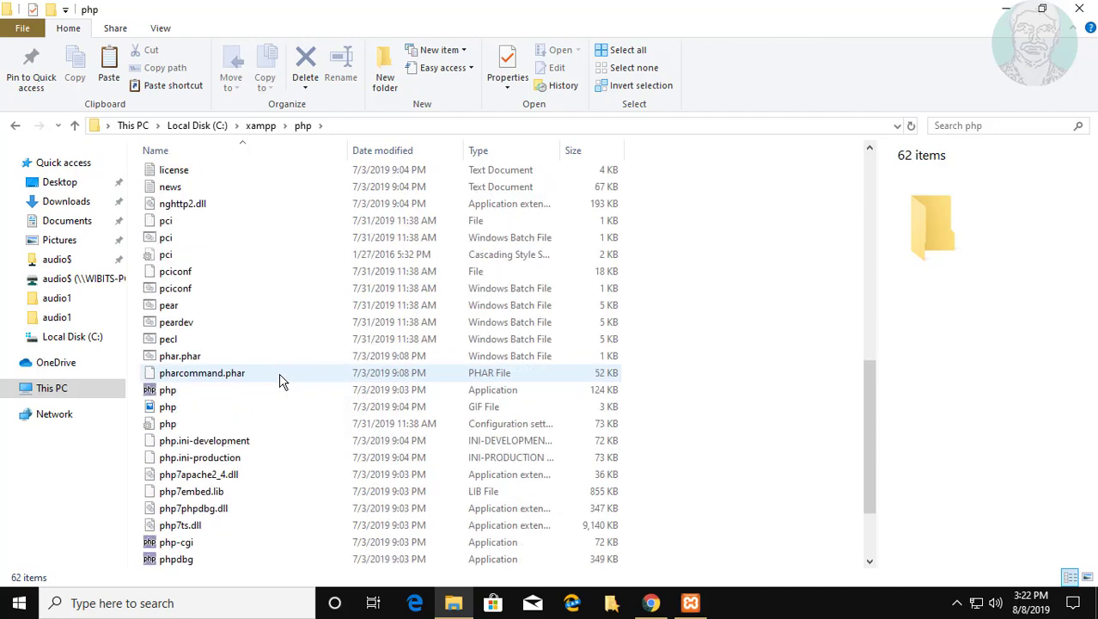
left_click(168, 423)
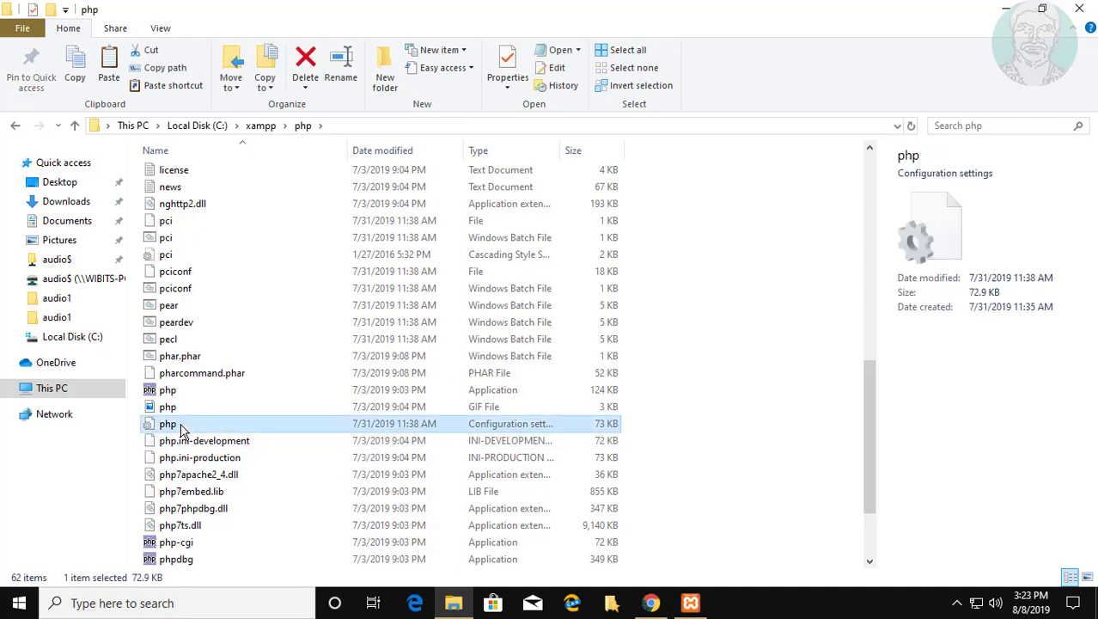
right_click(181, 427)
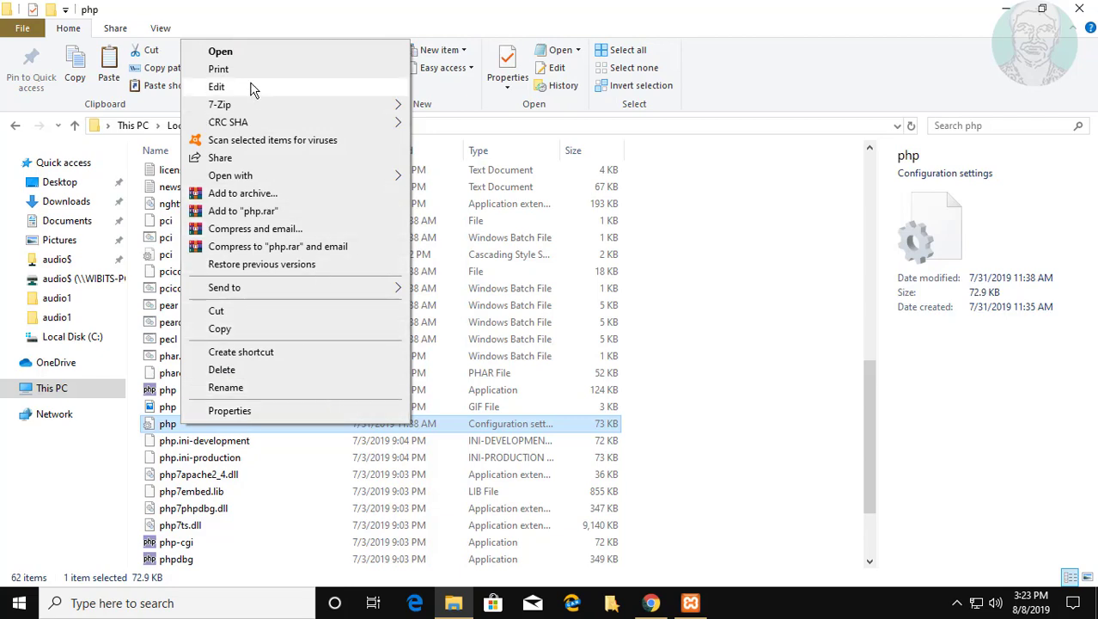
left_click(234, 51)
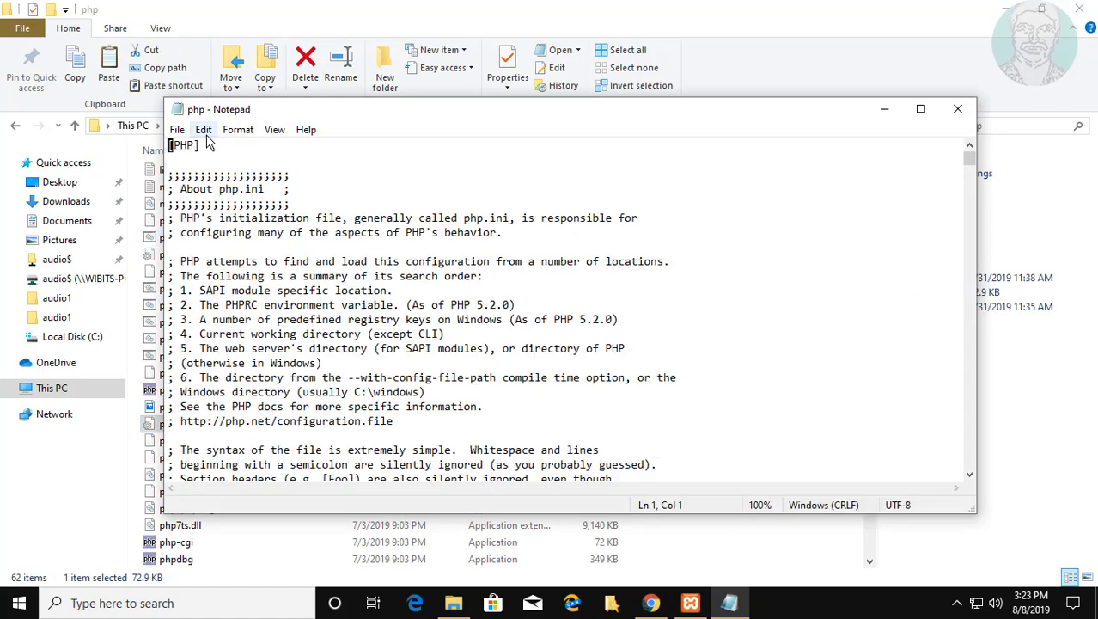
Search php.ini for "dynamic exte" to reach the Dynamic Extensions section, and close the search dialog
left_click(205, 130)
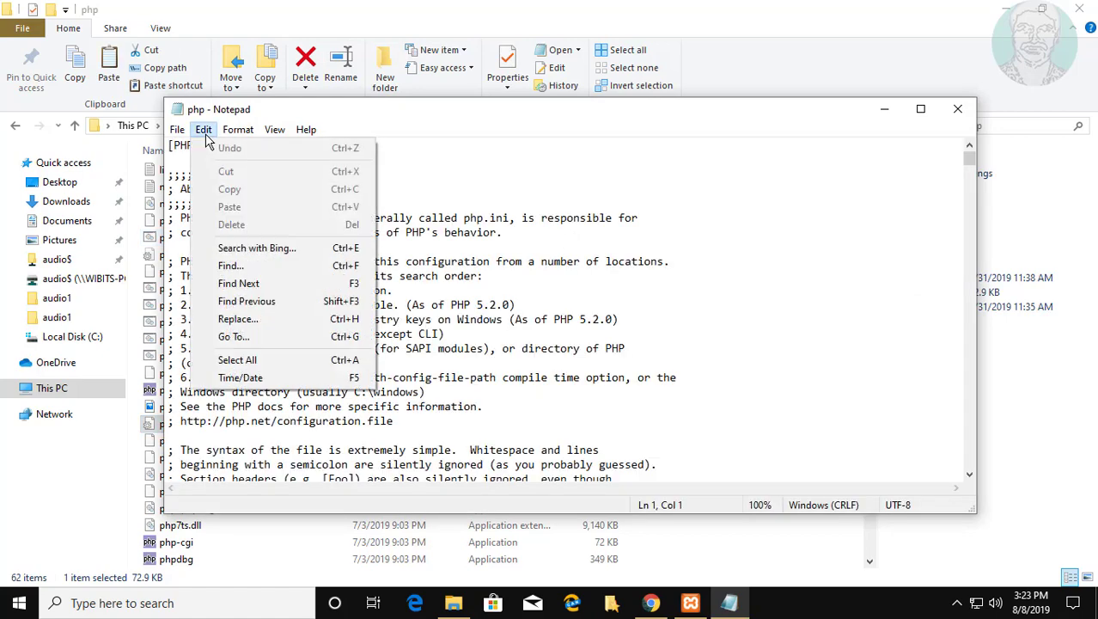
left_click(243, 266)
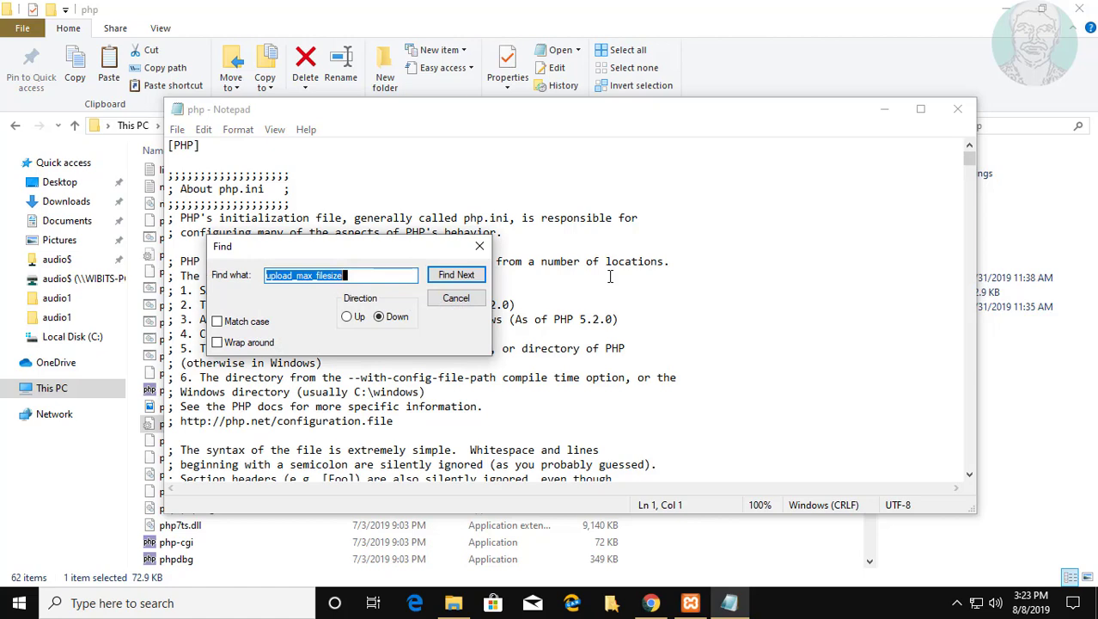
type("dyn")
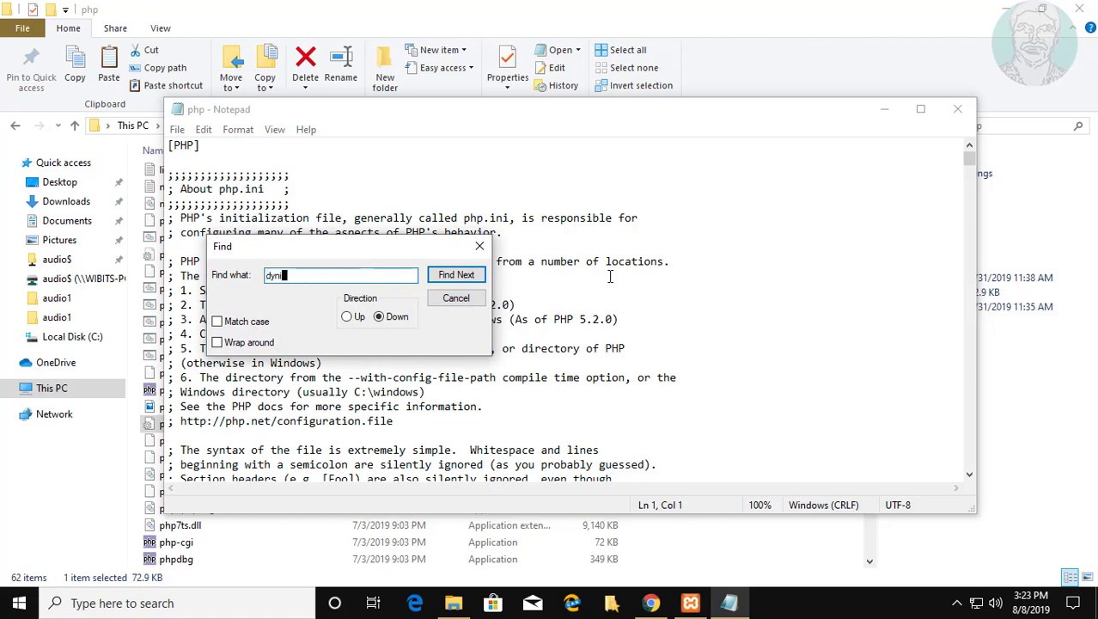
type("amic")
key("Return")
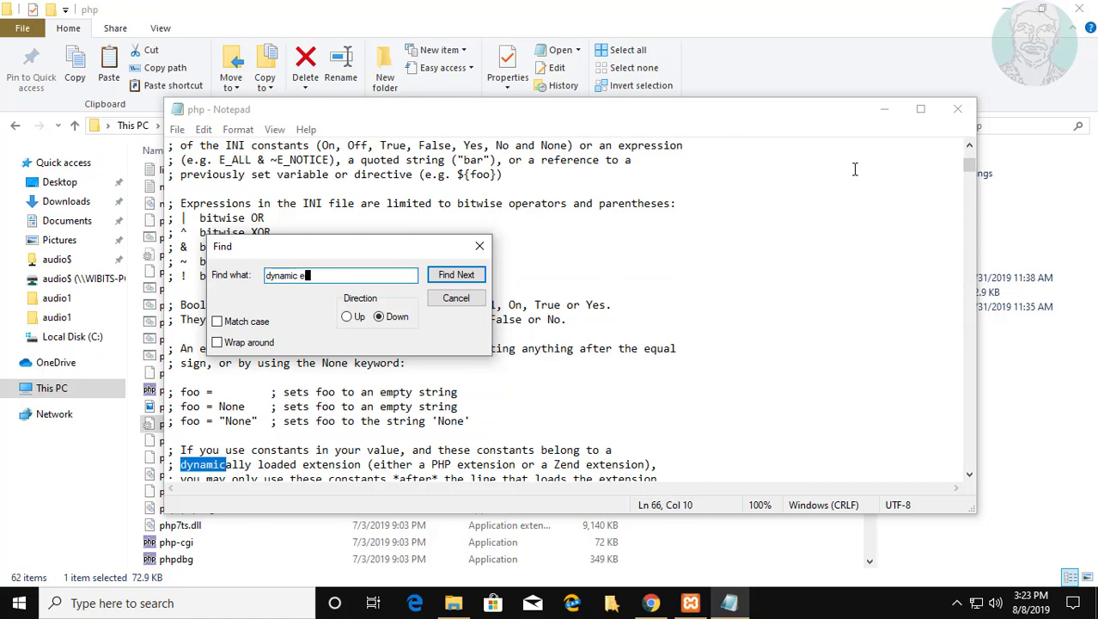
type("exte")
key("Return")
left_click(457, 298)
Enter "extension=" on the blank line directly below ;extension=shmop in the extension list
scroll(220, 388, "down", 8)
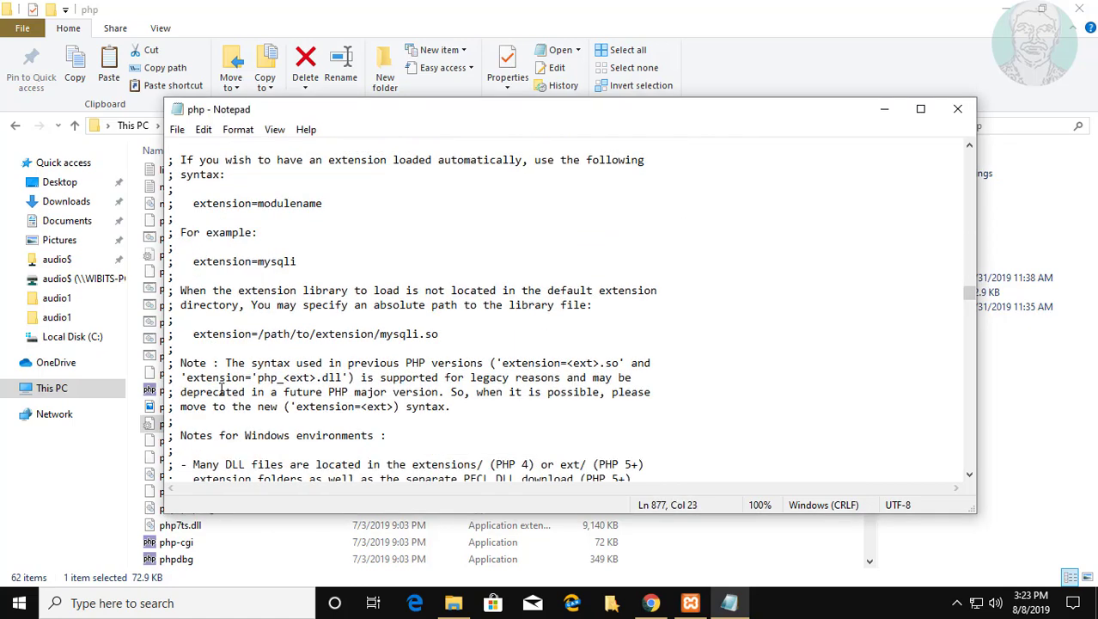
scroll(221, 388, "down", 6)
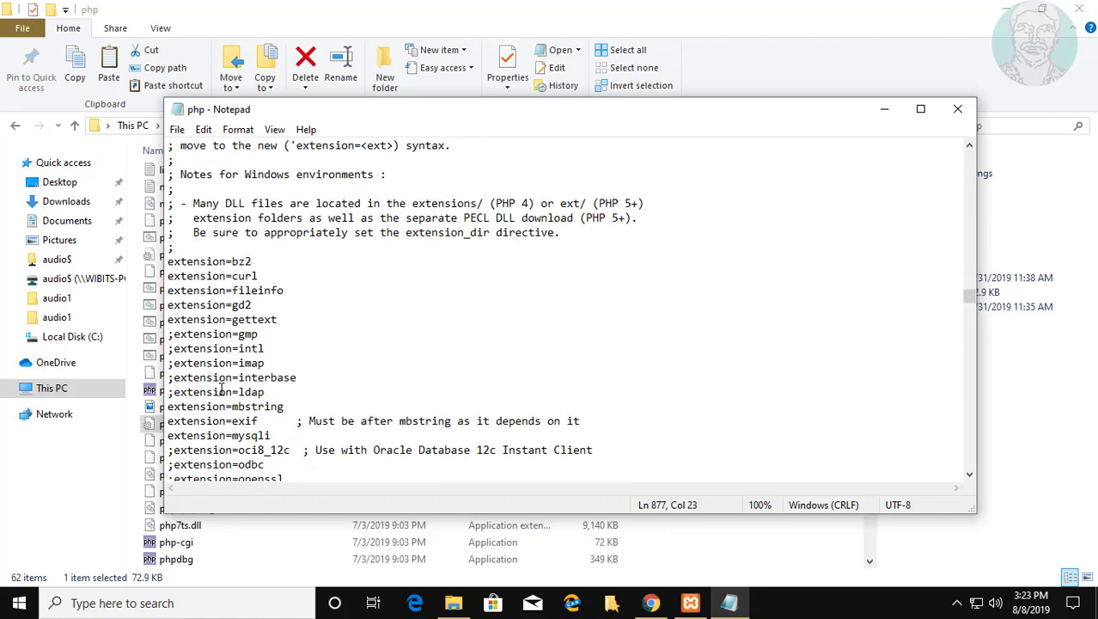
scroll(221, 388, "down", 4)
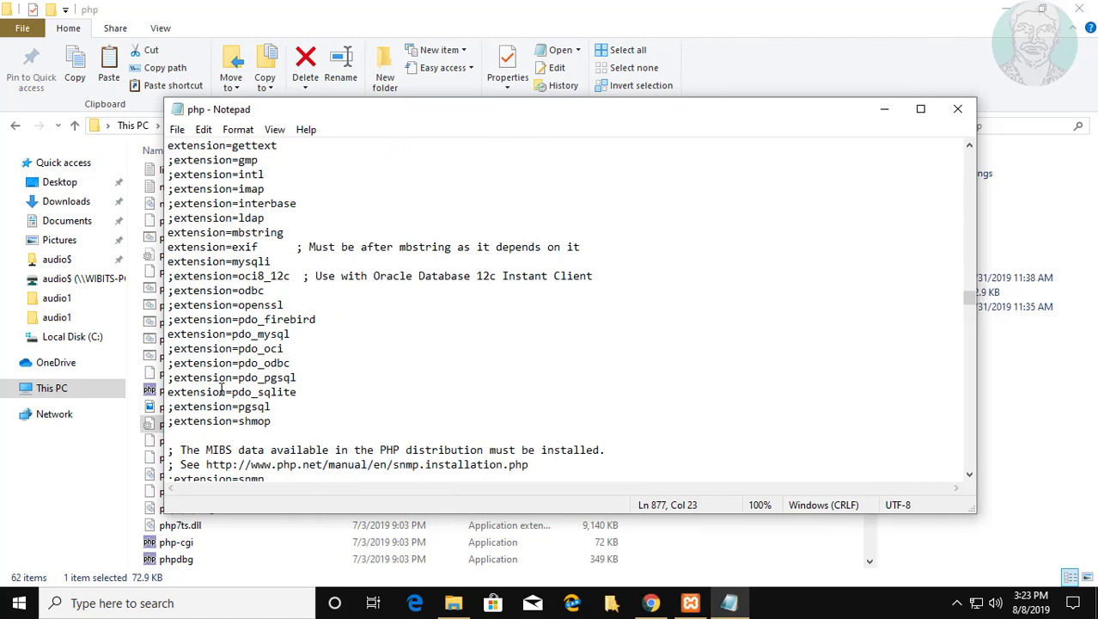
scroll(220, 388, "down", 1)
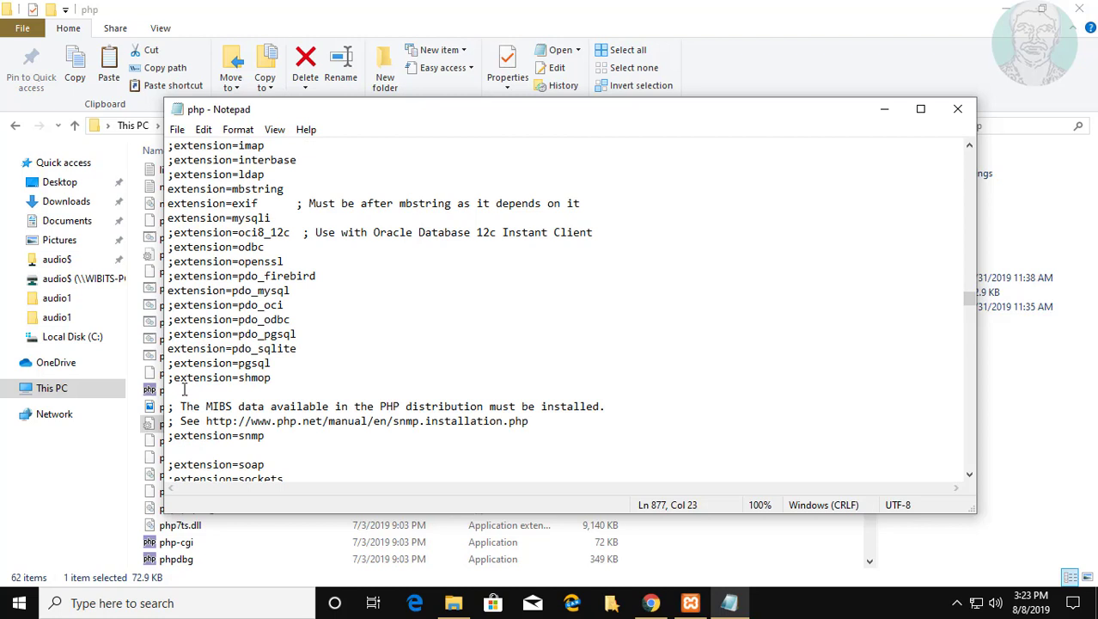
left_click(183, 389)
type("ex")
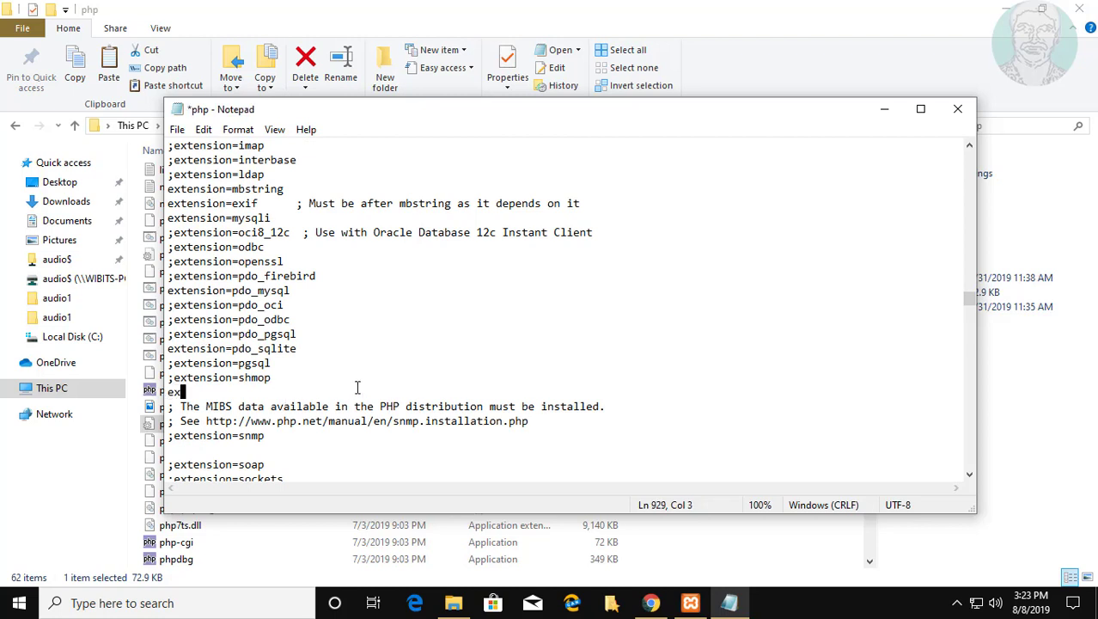
type("tension=")
Minimize File Explorer to reveal the DLL on the desktop, and complete the new extension line with php_imagick
left_click(976, 36)
left_click(1001, 14)
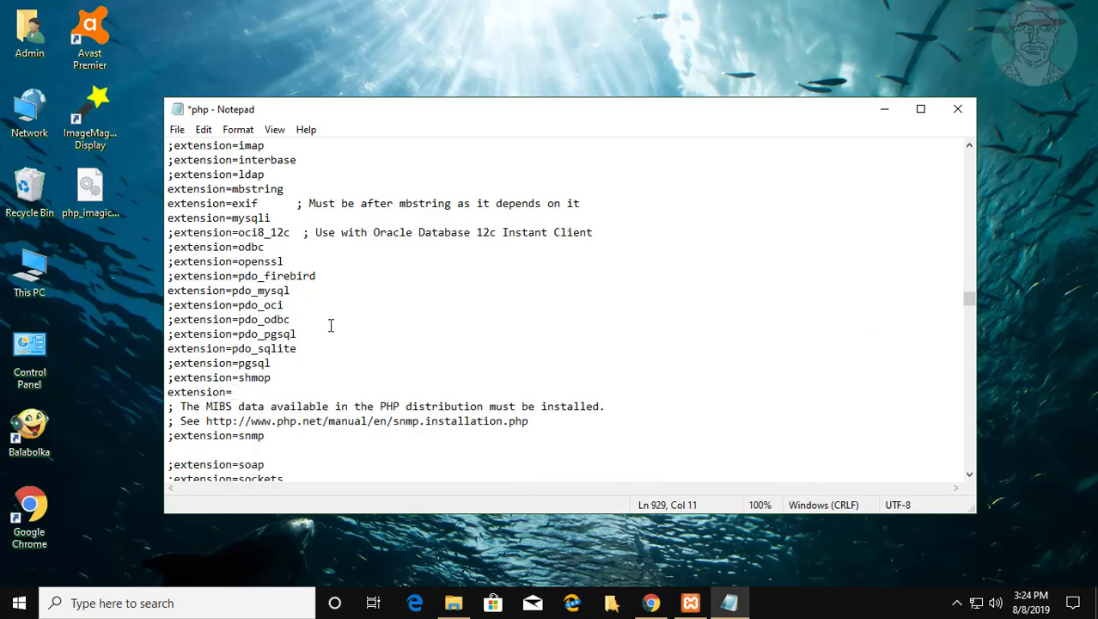
left_click(92, 211)
scroll(237, 284, "down", 2)
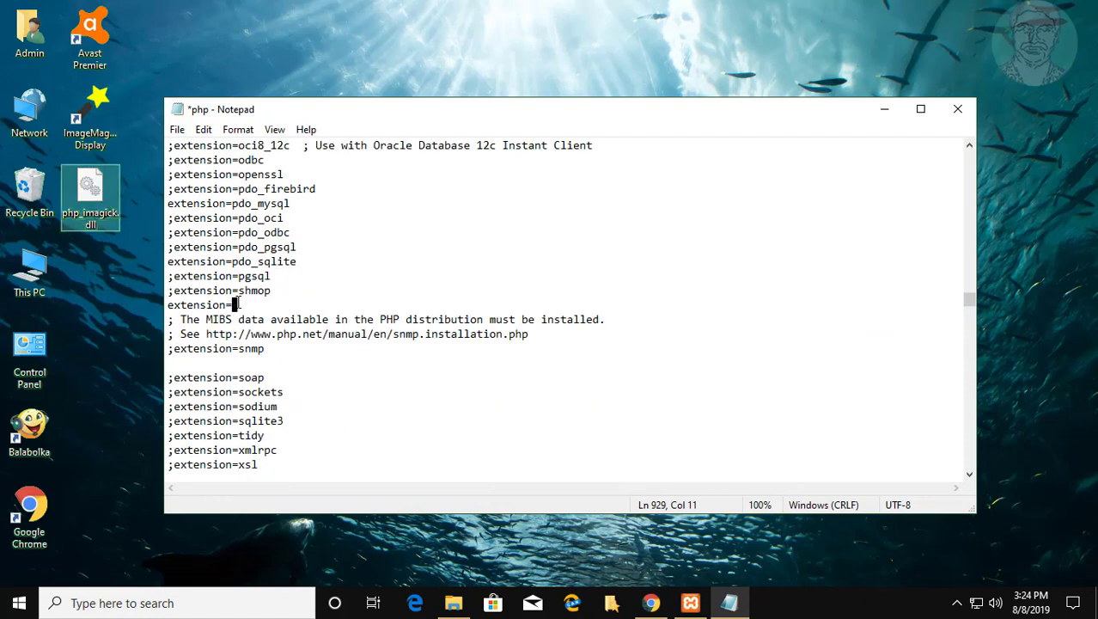
type("php_imagick")
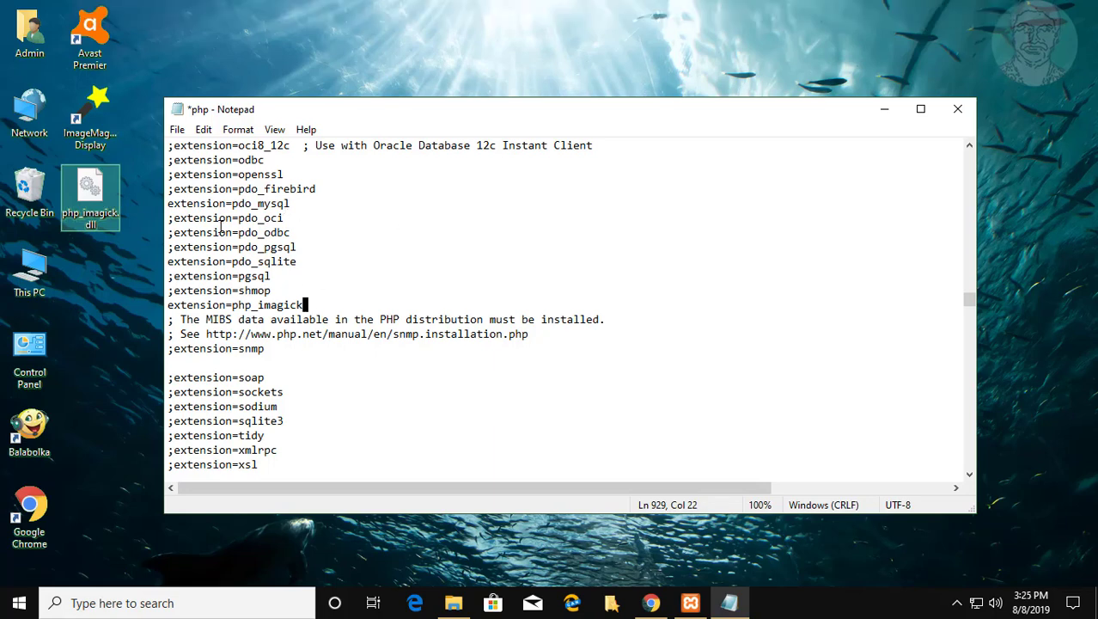
Save the edited php.ini file and close Notepad
left_click(177, 129)
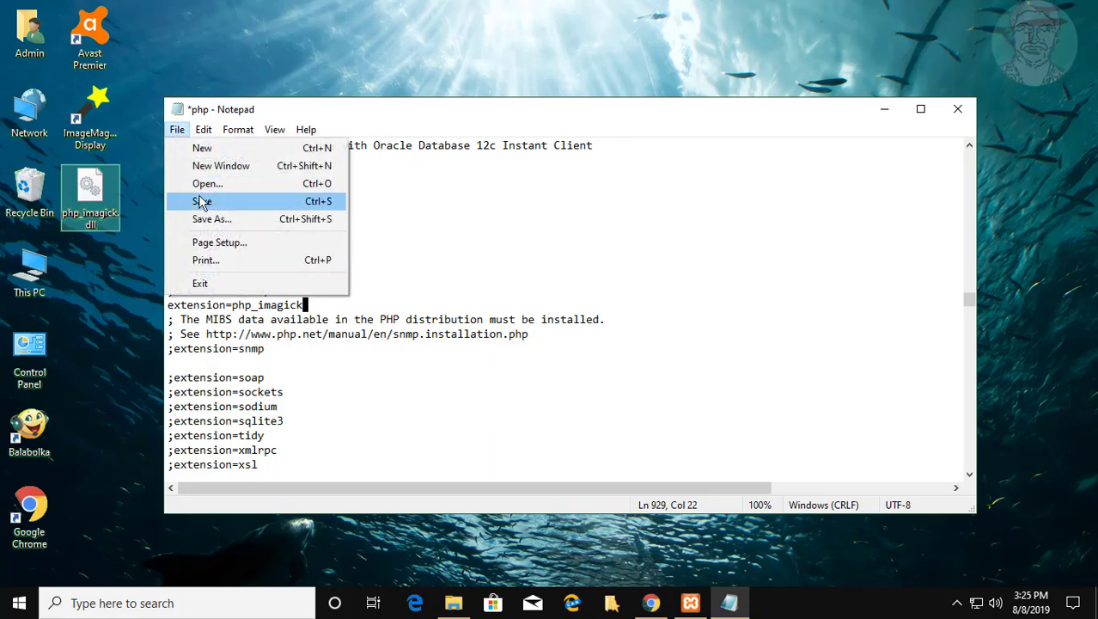
left_click(201, 202)
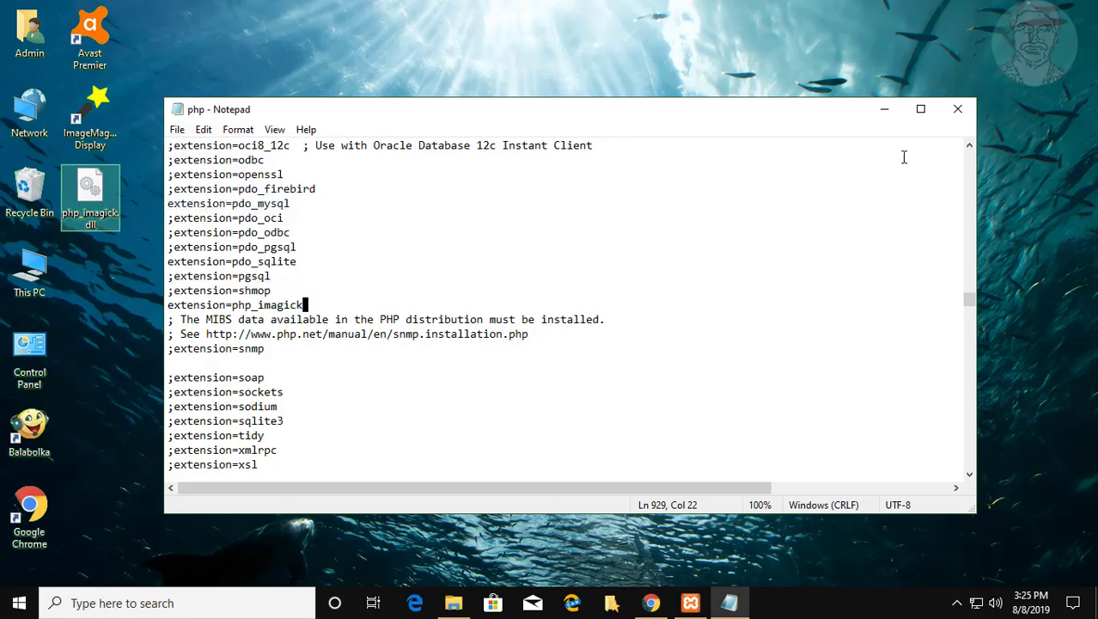
left_click(962, 119)
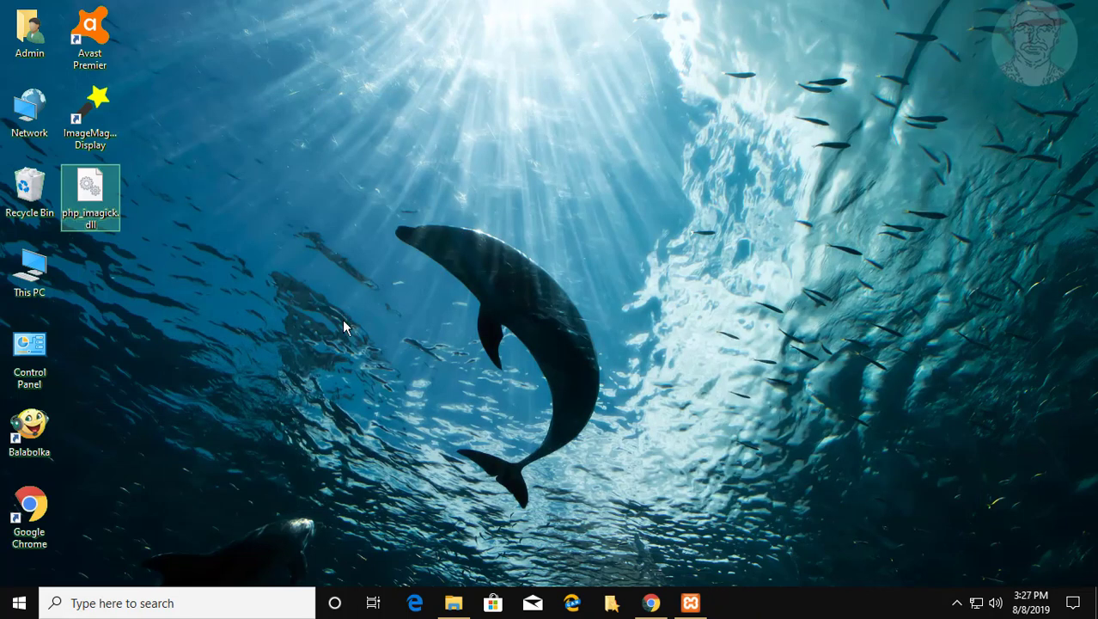
left_click(343, 326)
left_click(650, 604)
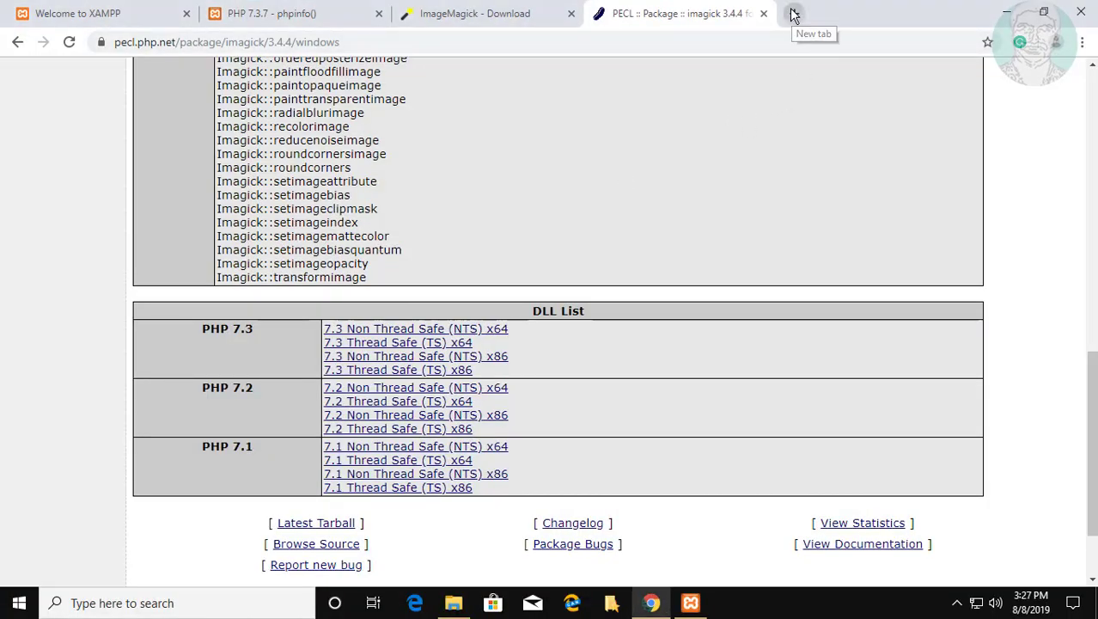
key("ctrl+t")
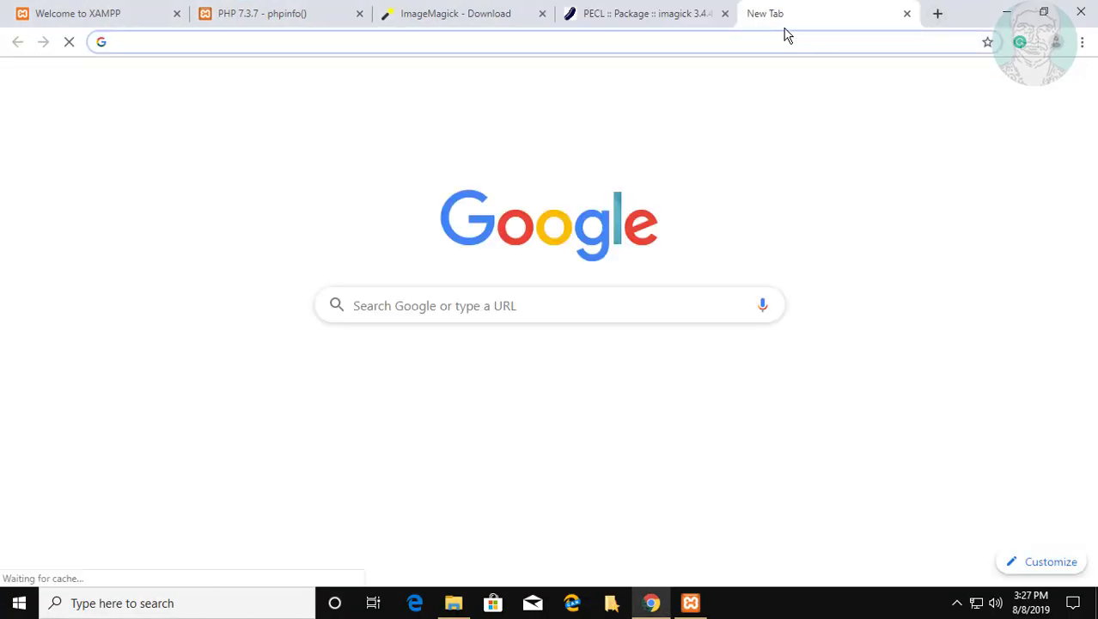
right_click(304, 42)
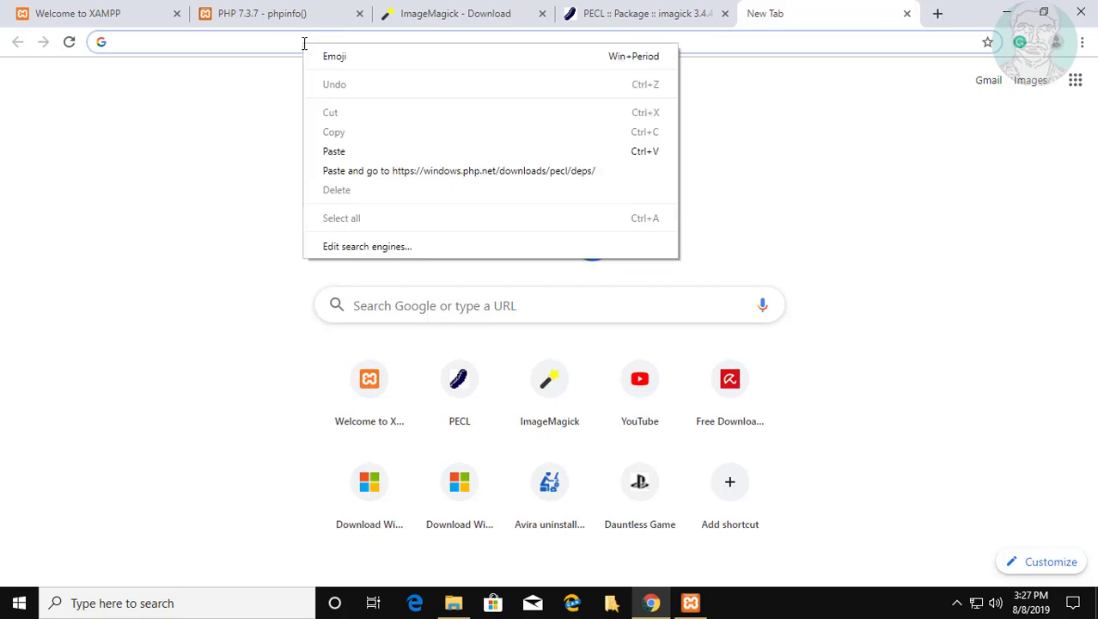
left_click(365, 169)
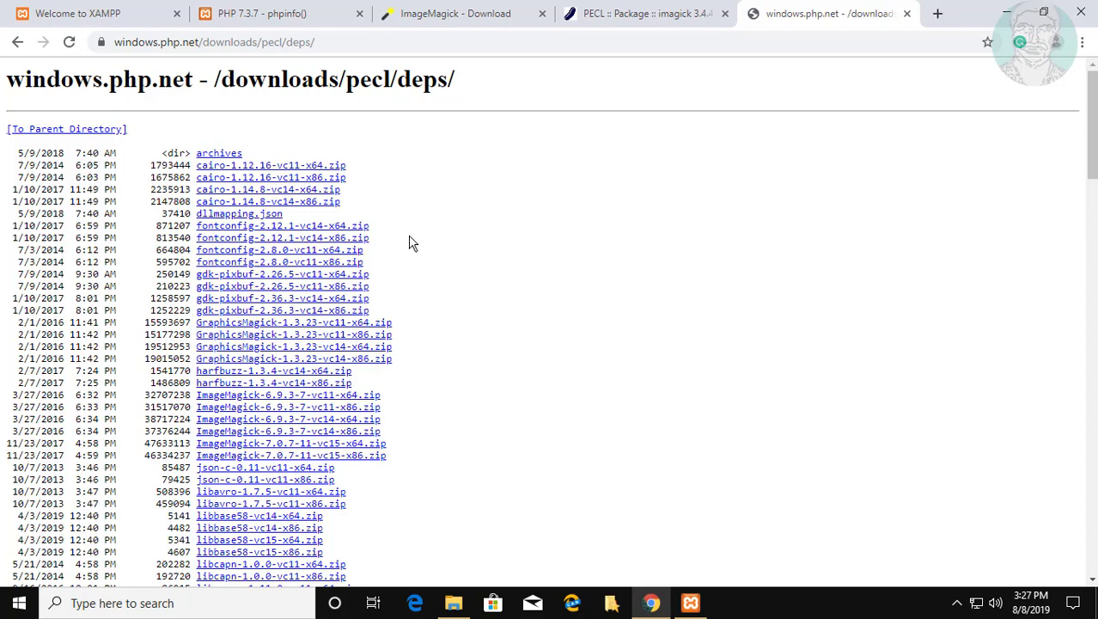
Look through the ImageMagick packages, and check the compiler and architecture on the phpinfo page
scroll(410, 243, "down", 2)
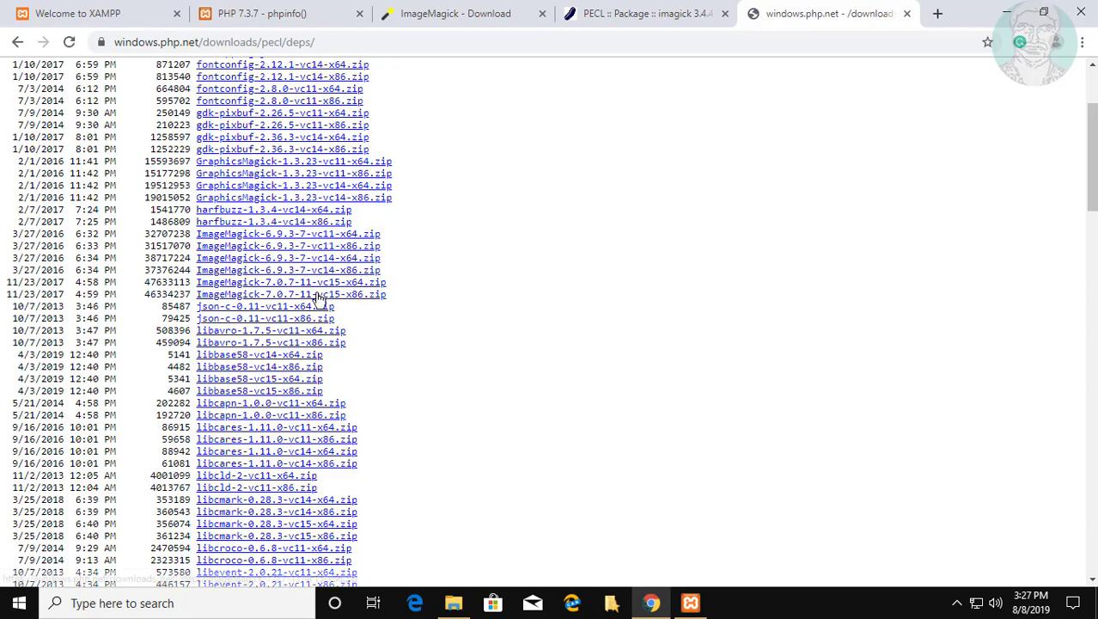
left_click(93, 14)
left_click(223, 16)
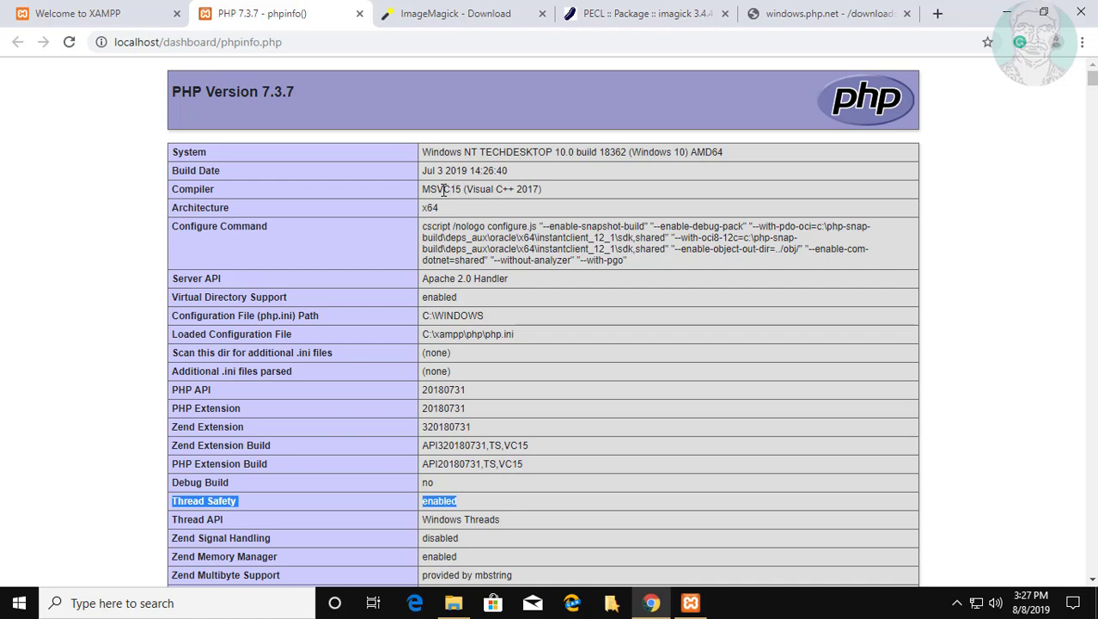
Download ImageMagick-7.0.7-11-vc15-x64.zip from the pecl/deps listing and open the downloaded archive
left_click(812, 19)
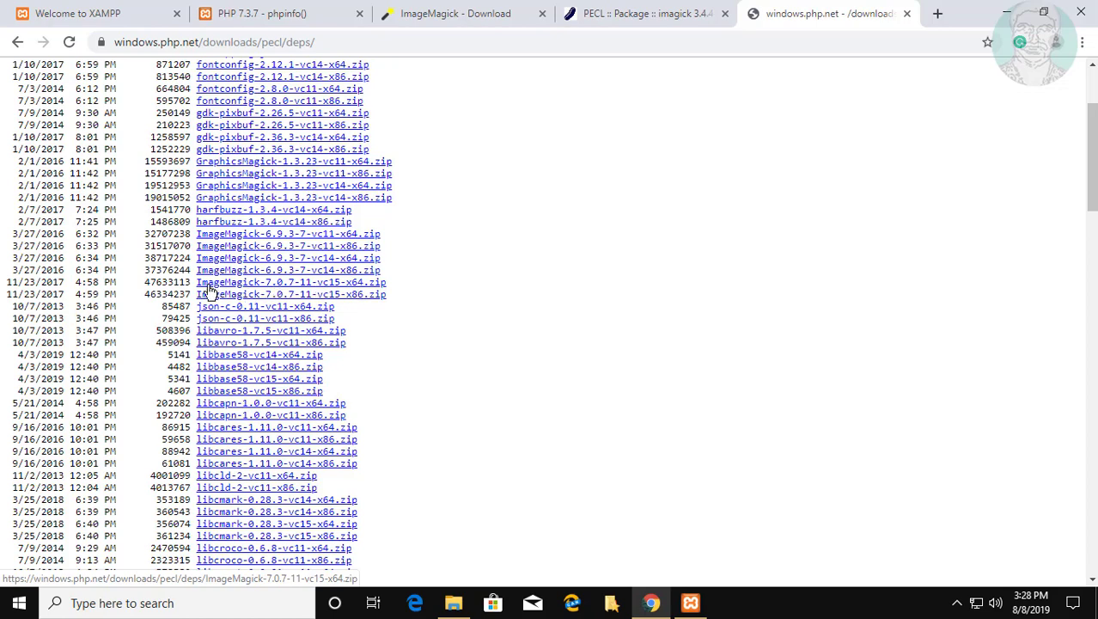
left_click(359, 286)
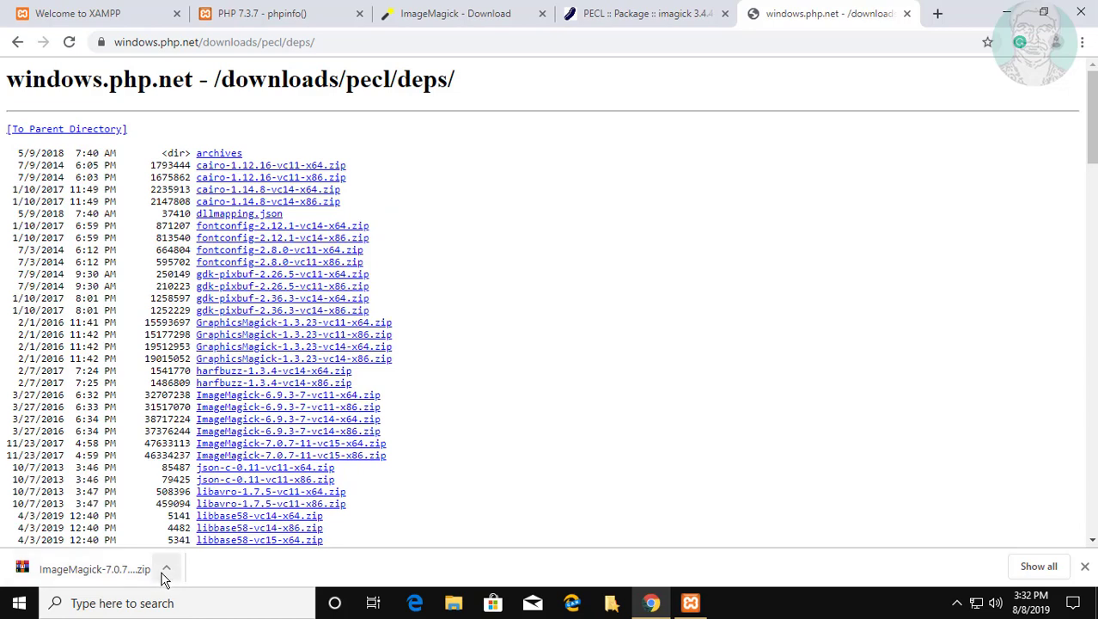
left_click(142, 570)
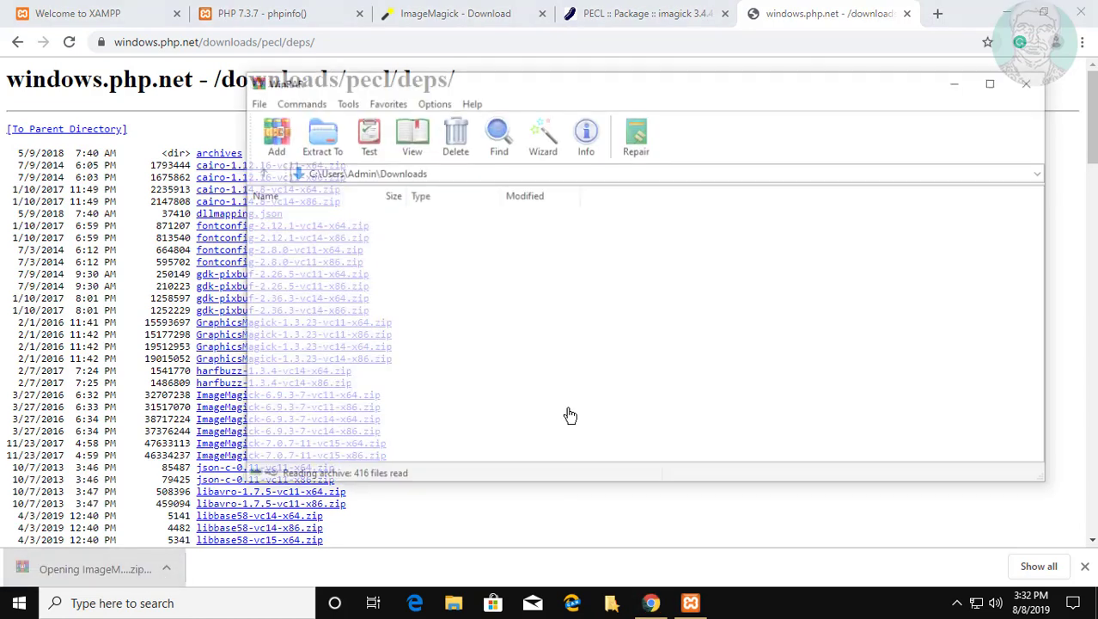
Open the bin folder in the ImageMagick-7.0.7-11-vc15-x64.zip archive and sort its files by type
left_click(1009, 14)
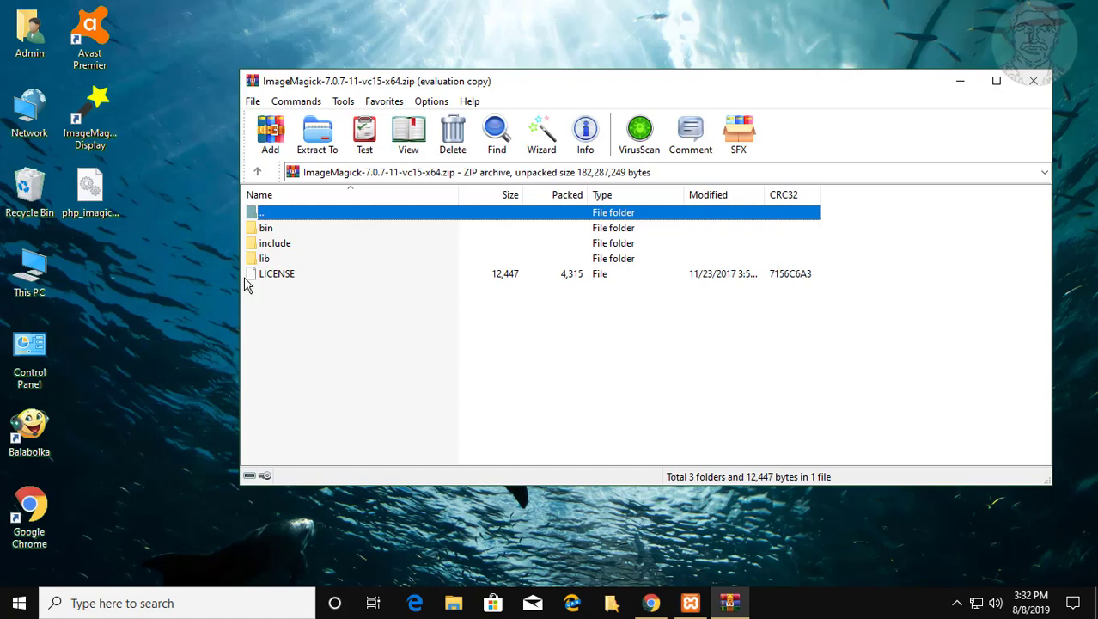
double_click(260, 229)
key("ctrl+F4")
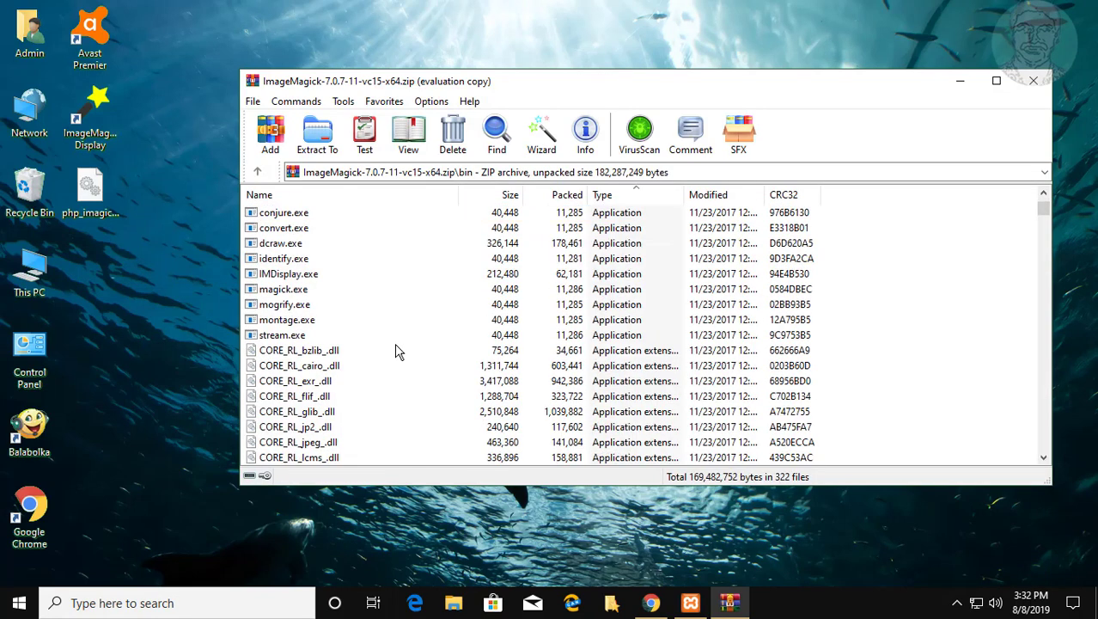
Select all DLL files in the bin folder from CORE_RL_bzlib_.dll through IM_MOD_RL_yuv_.dll
scroll(393, 351, "down", 1)
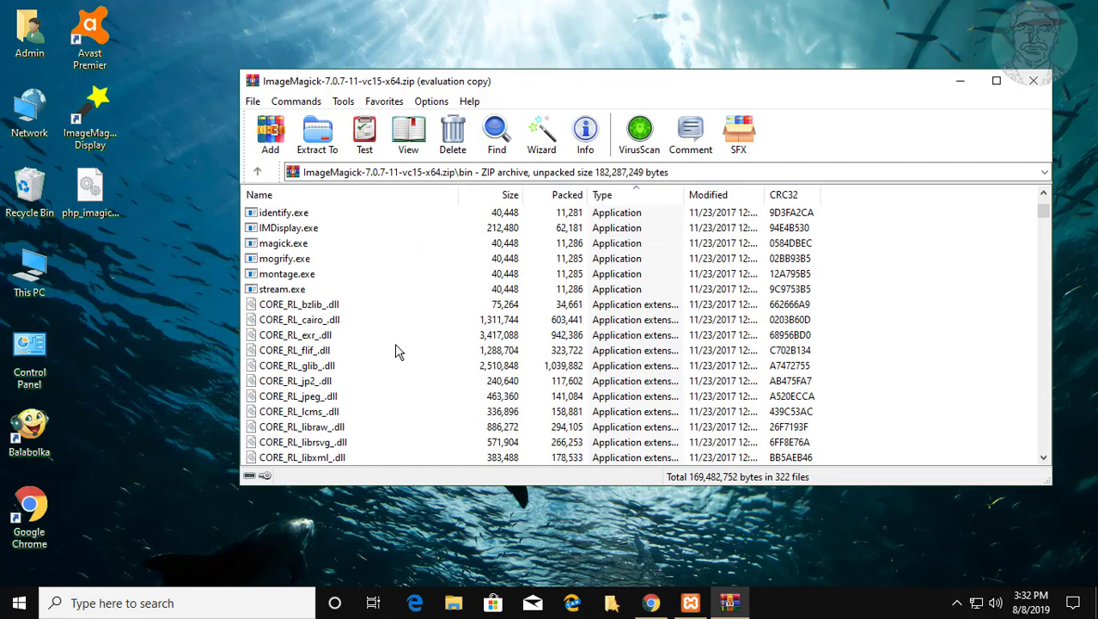
left_click(323, 309)
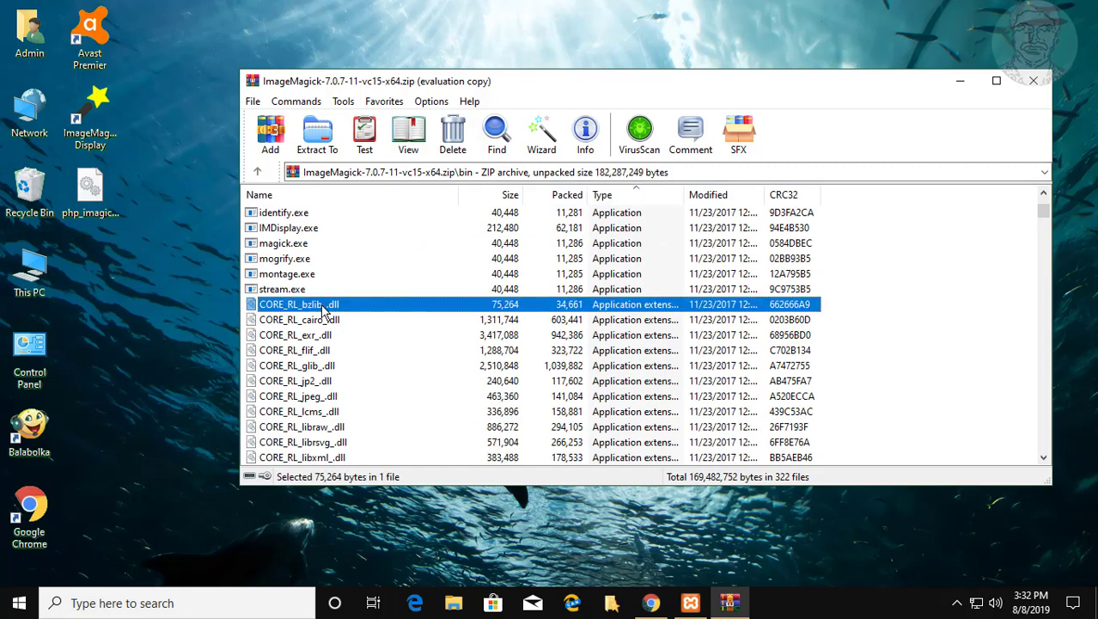
key("shift+Down")
key("shift+Down")
key("shift+Down")
key("shift+Down")
key("shift+Down")
key("shift+Down")
key("shift+Down")
key("shift+Down")
key("shift+Down")
key("shift+Down")
key("shift+Down")
key("shift+Down")
key("shift+Down")
key("shift+Down")
key("shift+Down")
key("shift+Down")
key("shift+Down")
key("shift+Down")
key("shift+Down")
key("shift+Down")
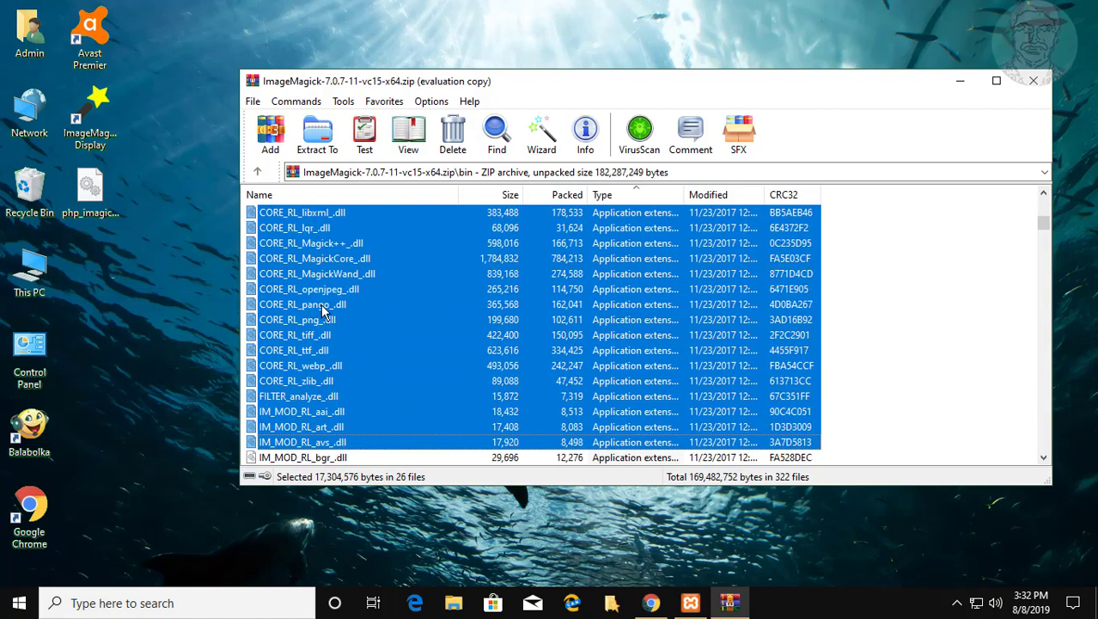
key("shift+Down")
key("shift+Down")
key("shift+Down")
key("shift+Down")
key("shift+Down")
key("shift+Down")
key("shift+Down")
key("shift+Down")
key("shift+Down")
key("shift+Down")
key("shift+Down")
key("shift+Down")
key("shift+Down")
key("shift+Down")
key("shift+Down")
key("shift+Down")
key("shift+Down")
key("shift+Down")
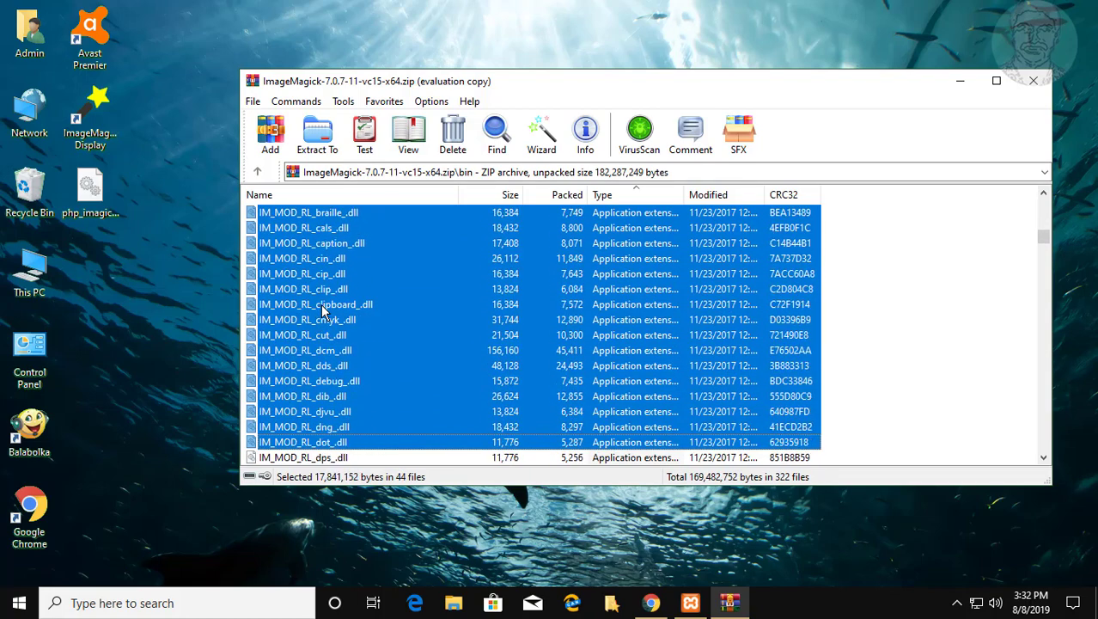
key("shift+Down")
key("shift+Down")
key("shift+Down")
key("shift+Down")
key("shift+Down")
key("shift+Down")
key("shift+Down")
key("shift+Down")
key("shift+Down")
key("shift+Down")
key("shift+Down")
key("shift+Down")
key("shift+Down")
key("shift+Down")
key("shift+Down")
key("shift+Down")
key("shift+Down")
key("shift+Down")
key("shift+Down")
key("shift+Down")
key("shift+Down")
key("shift+Down")
key("shift+Down")
key("shift+Down")
key("shift+Down")
key("shift+Down")
key("shift+Down")
key("shift+Down")
key("shift+Down")
key("shift+Down")
key("shift+Down")
key("shift+Down")
key("shift+Down")
key("shift+Down")
key("shift+Down")
key("shift+Down")
key("shift+Down")
key("shift+Down")
key("shift+Down")
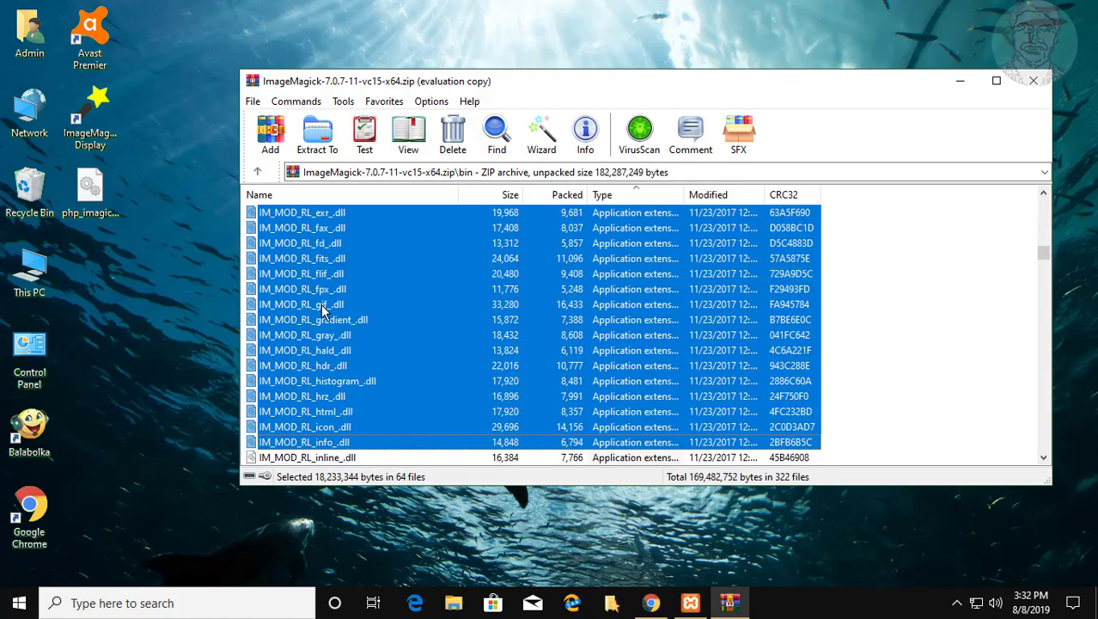
key("shift+Down")
key("shift+Down")
key("shift+Down")
key("shift+Down")
key("shift+Down")
key("shift+Down")
key("shift+Down")
key("shift+Down")
key("shift+Down")
key("shift+Down")
key("shift+Down")
key("shift+Down")
key("shift+Down")
key("shift+Down")
key("shift+Down")
key("shift+Down")
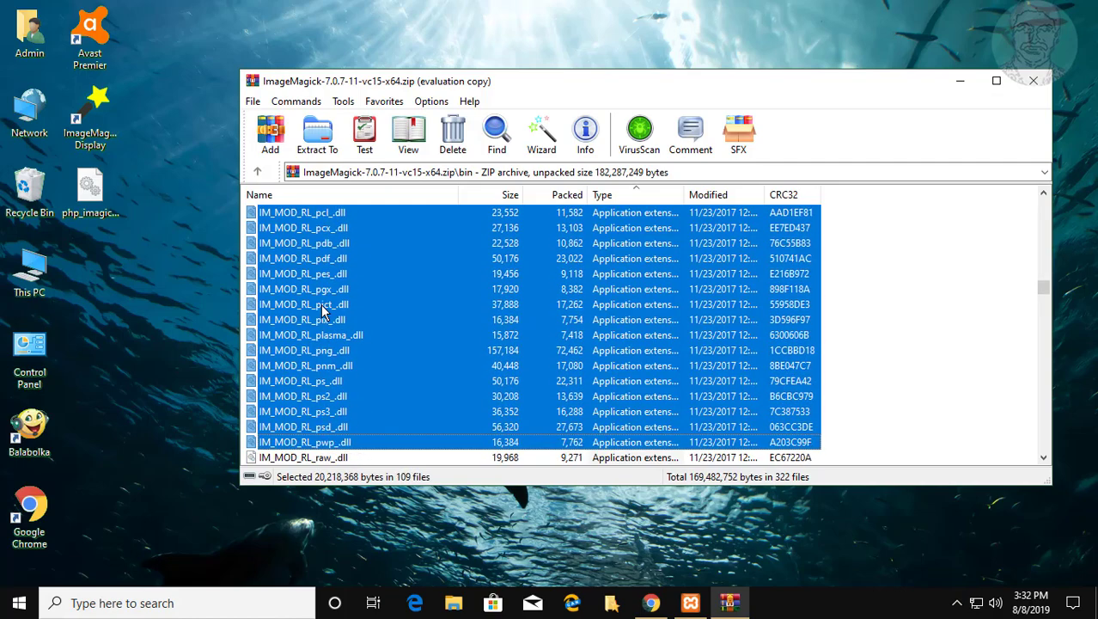
key("shift+Down")
key("shift+Down")
key("shift+Down")
key("shift+Down")
key("shift+Down")
key("shift+Down")
key("shift+Down")
key("shift+Down")
key("shift+Down")
key("shift+Down")
key("shift+Down")
key("shift+Down")
key("shift+Down")
key("shift+Down")
key("shift+Down")
key("shift+Down")
key("shift+Down")
key("shift+Down")
key("shift+Down")
key("shift+Down")
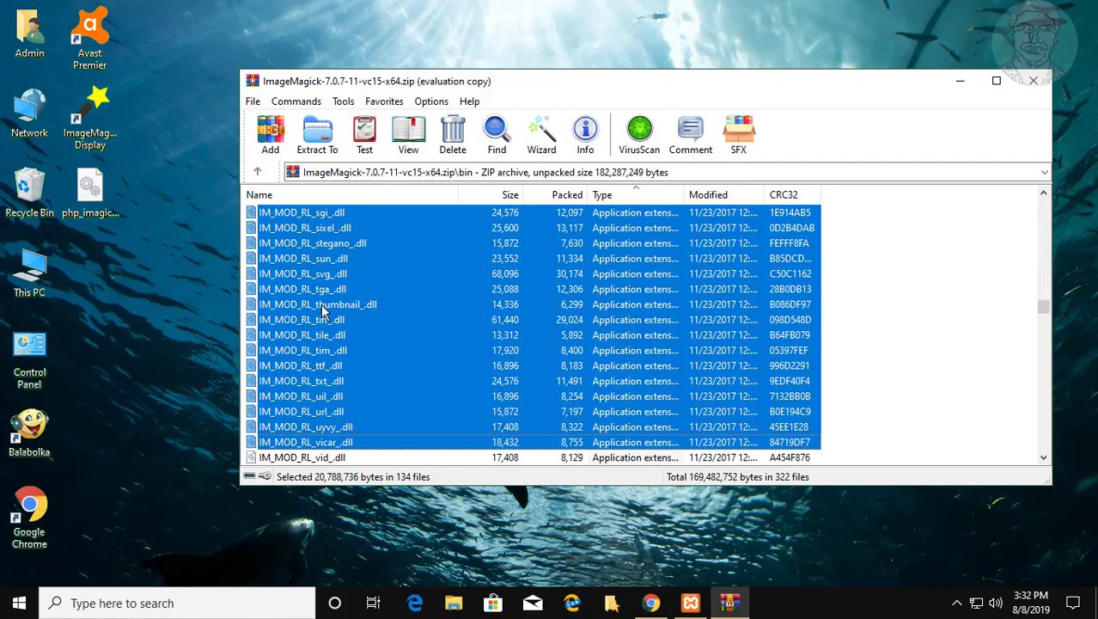
key("shift+Down")
key("shift+Down")
key("shift+Down")
key("shift+Down")
key("shift+Down")
key("shift+Down")
key("shift+Down")
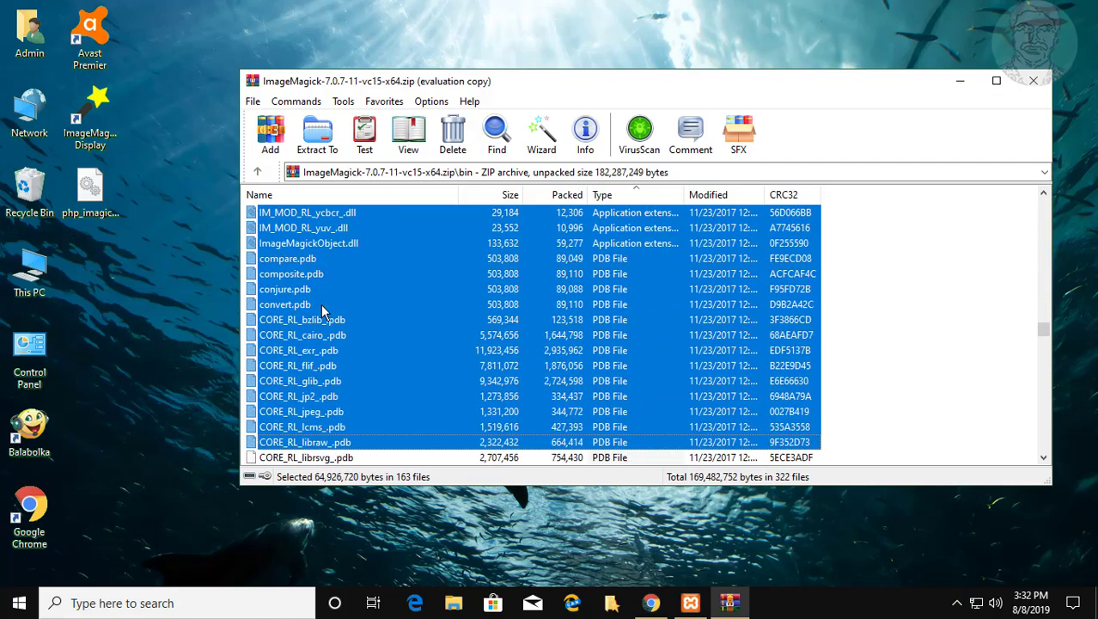
key("shift+Up")
key("shift+Up")
key("shift+Up")
key("shift+Up")
key("shift+Up")
key("shift+Up")
key("shift+Up")
key("shift+Up")
key("shift+Up")
key("shift+Up")
key("shift+Up")
key("shift+Up")
key("shift+Up")
key("shift+Up")
key("shift+Up")
key("shift+Up")
key("shift+Up")
key("shift+Up")
key("shift+Up")
key("shift+Up")
key("shift+Up")
key("shift+Up")
key("shift+Up")
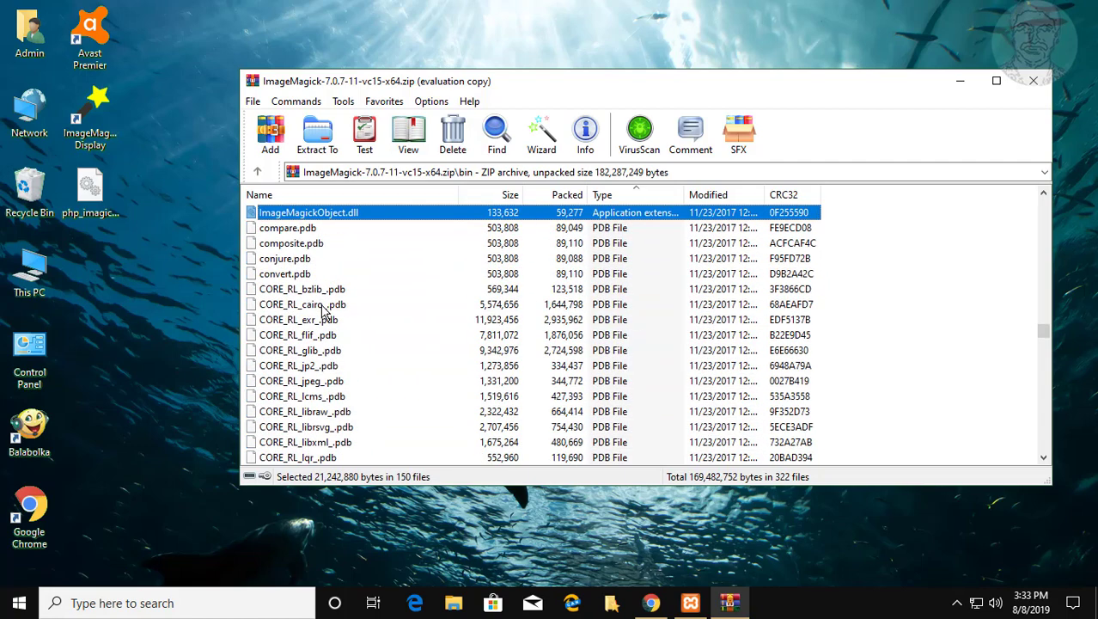
key("shift+Down")
key("shift+Down")
key("shift+Down")
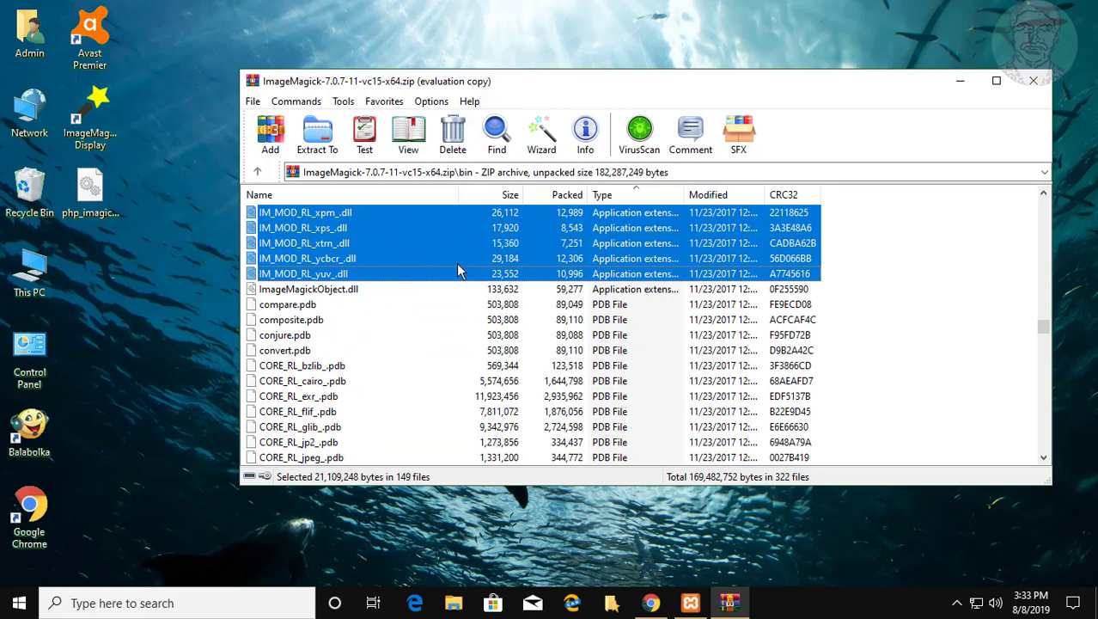
Extract the selected DLL files to a new Desktop folder named imagebin and close the archive
right_click(417, 248)
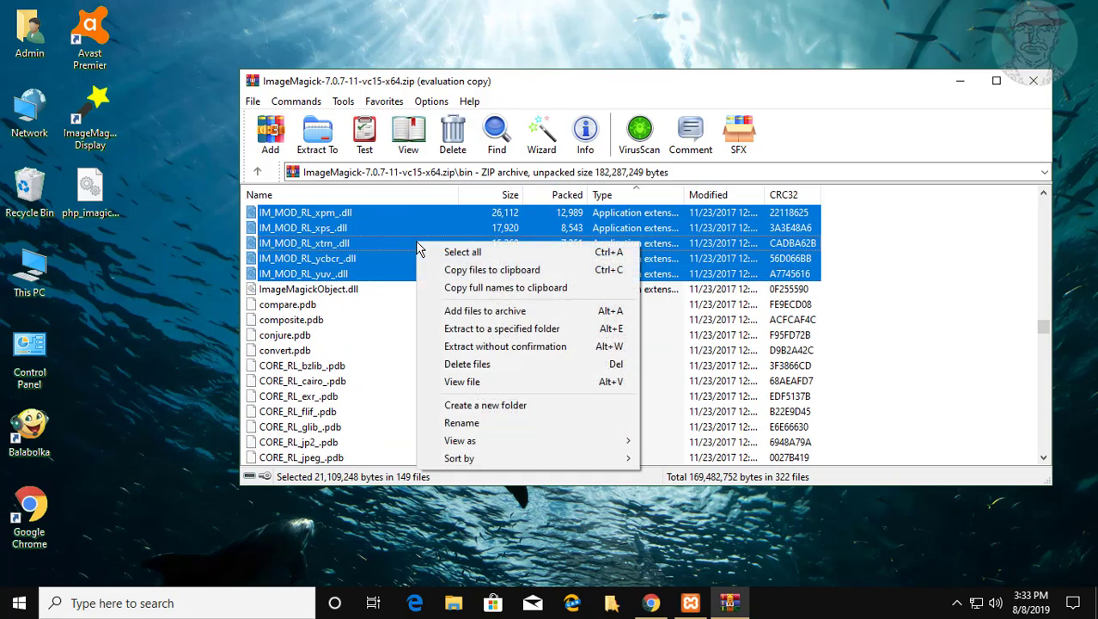
left_click(468, 329)
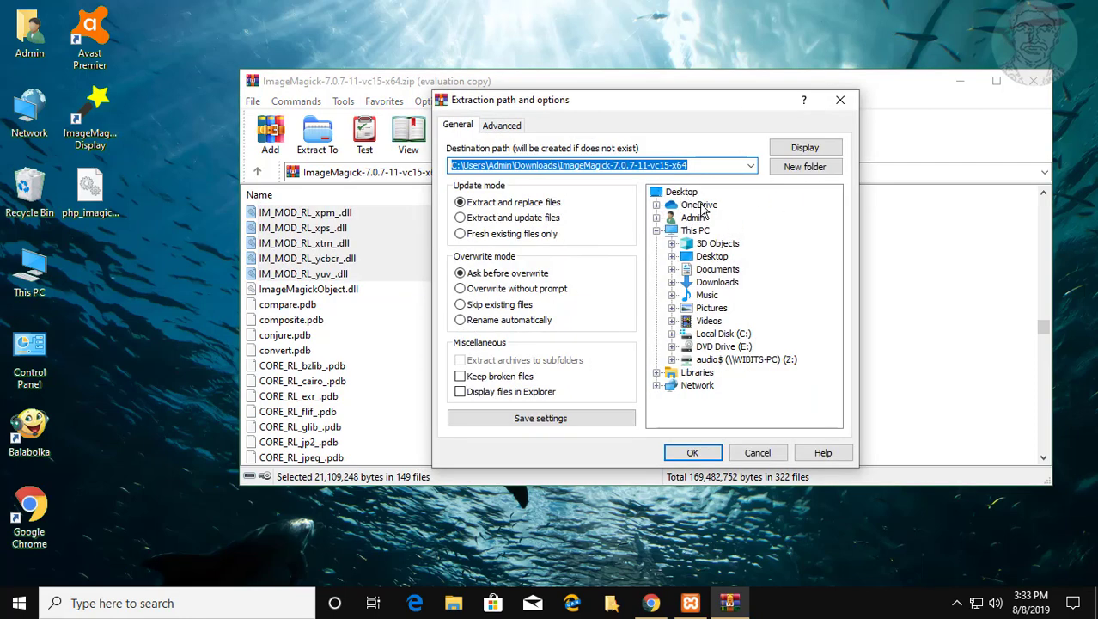
left_click(687, 192)
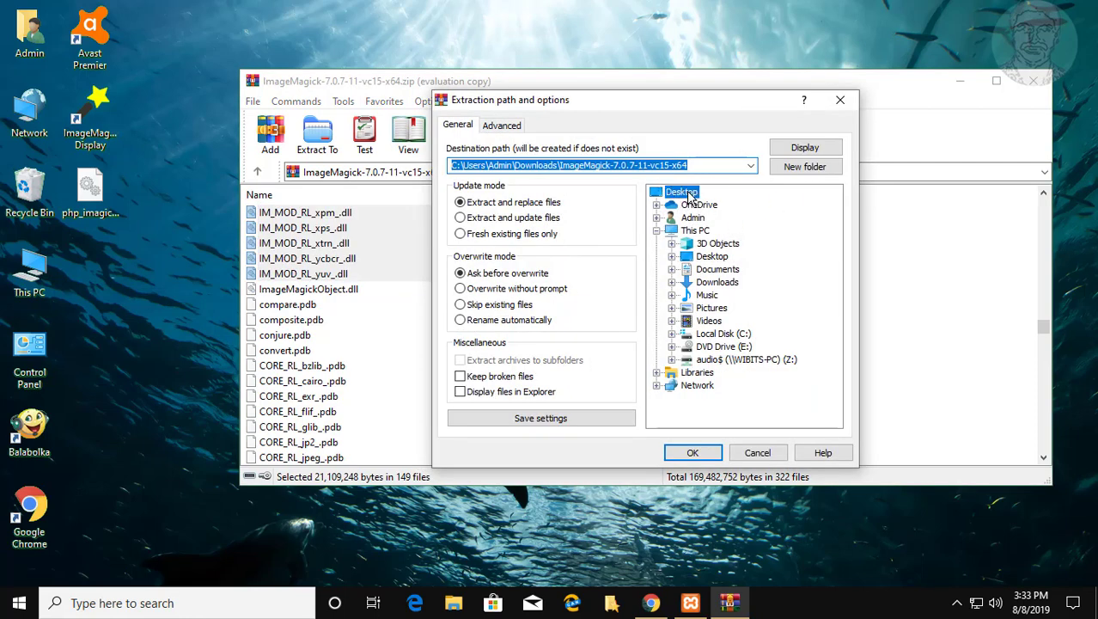
left_click(792, 169)
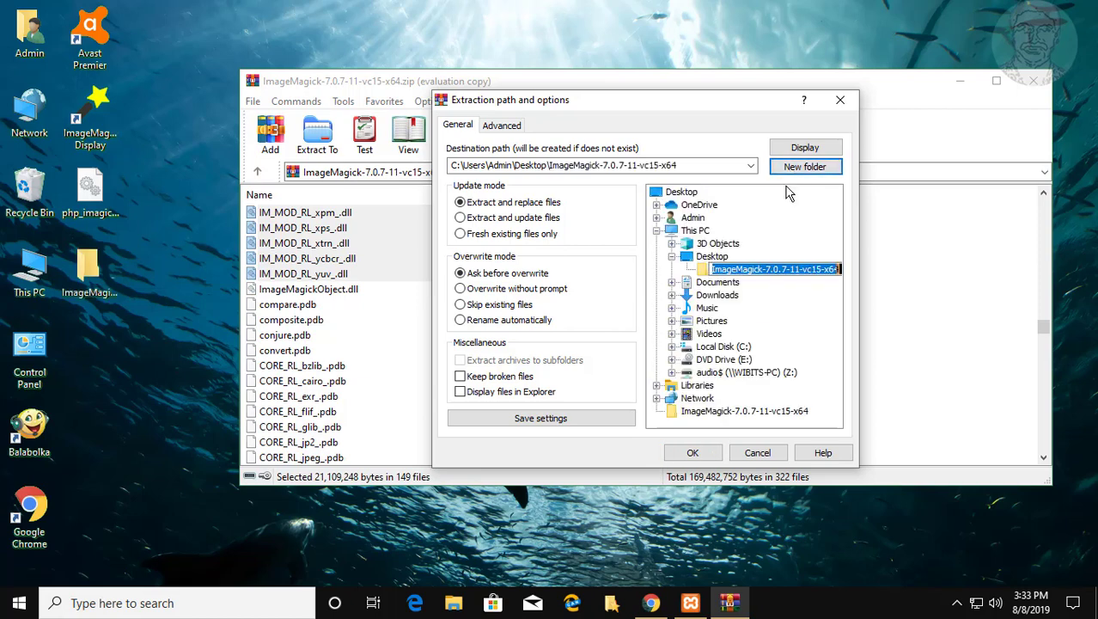
type("im")
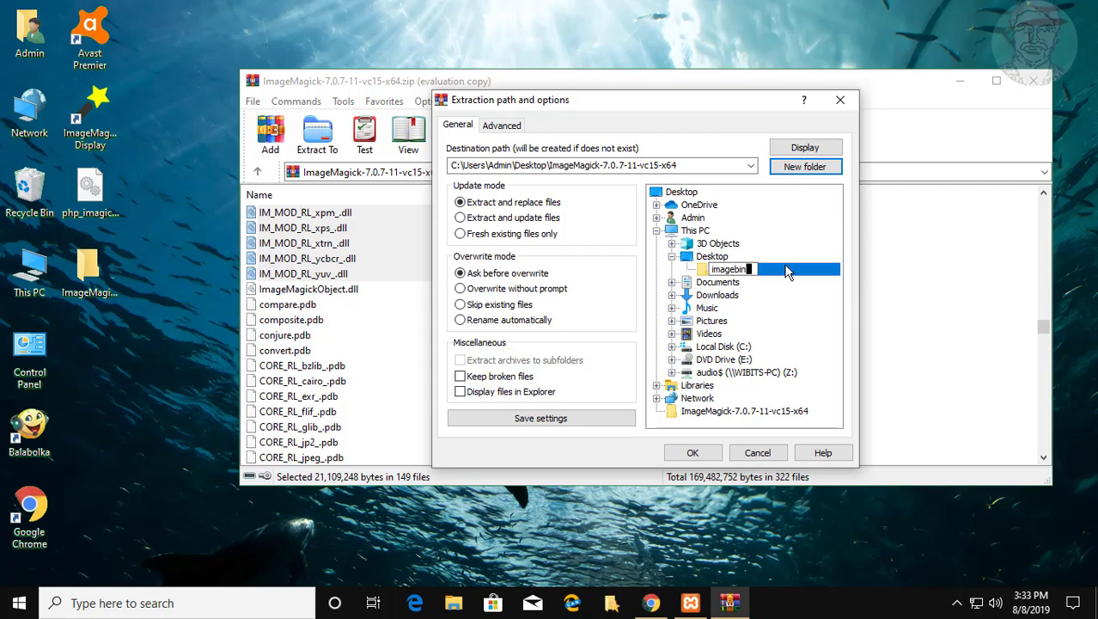
type("agebin")
key("Return")
left_click(693, 453)
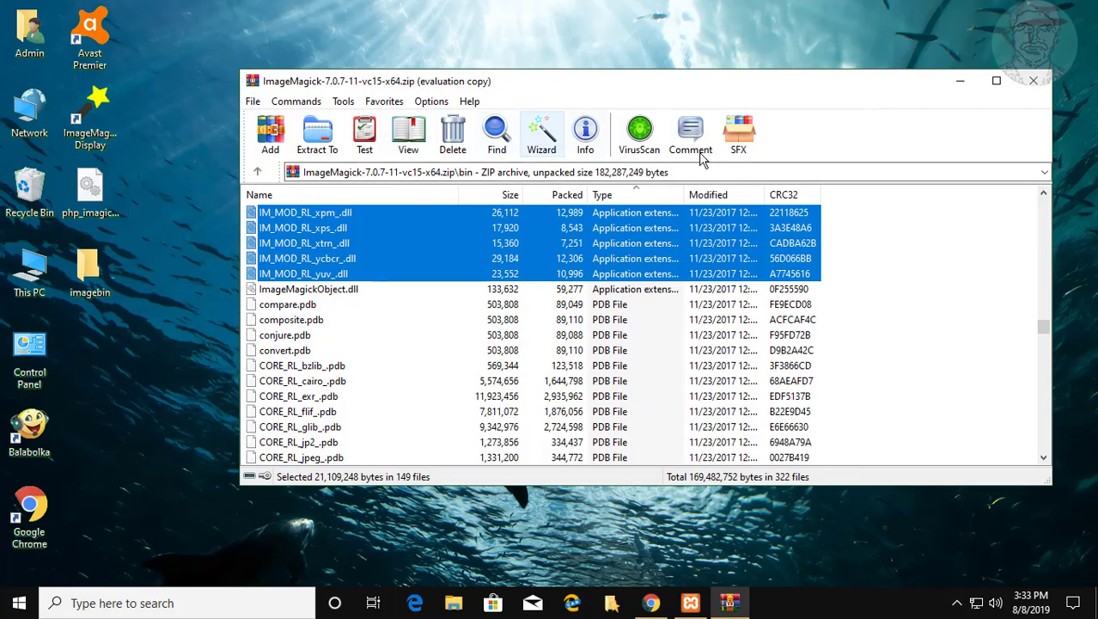
left_click(1033, 80)
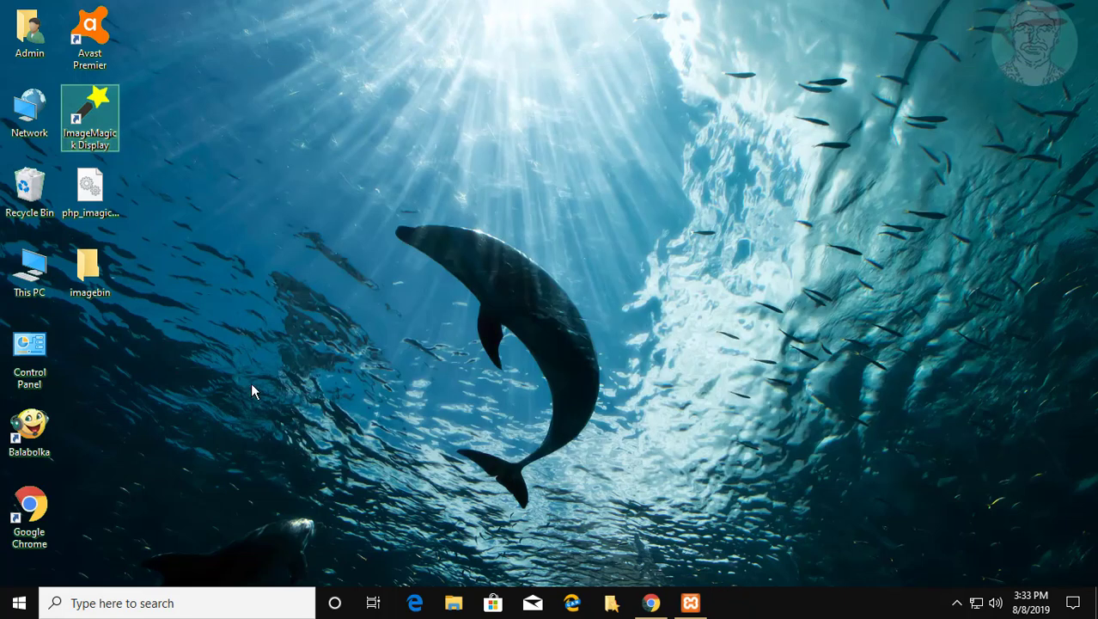
Copy all DLL files from the imagebin folder on the Desktop to the clipboard
left_click(155, 335)
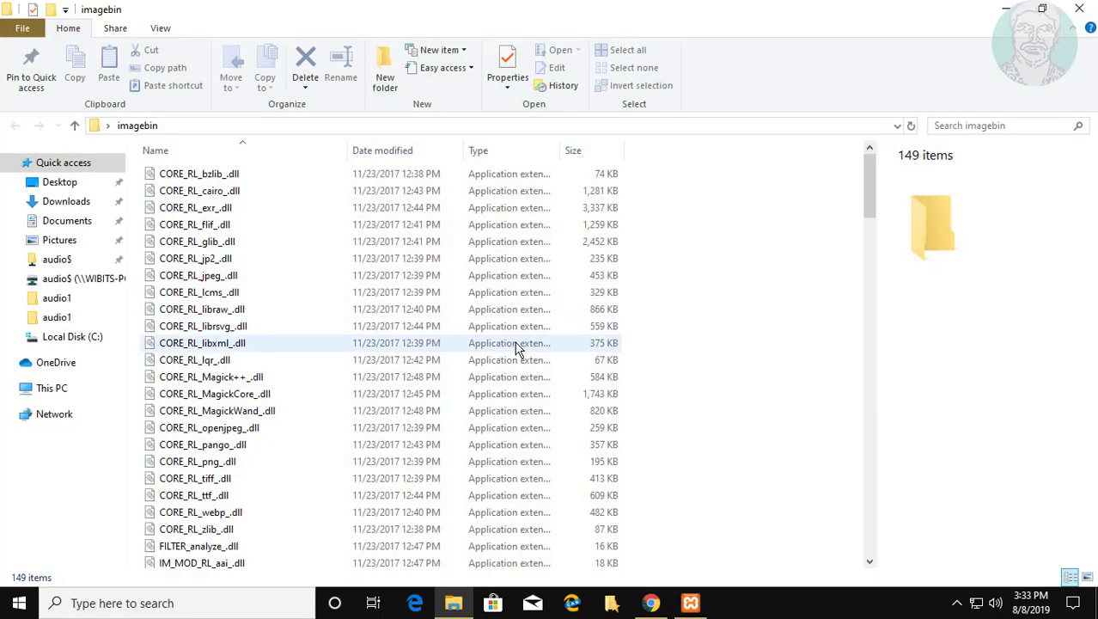
scroll(498, 378, "down", 18)
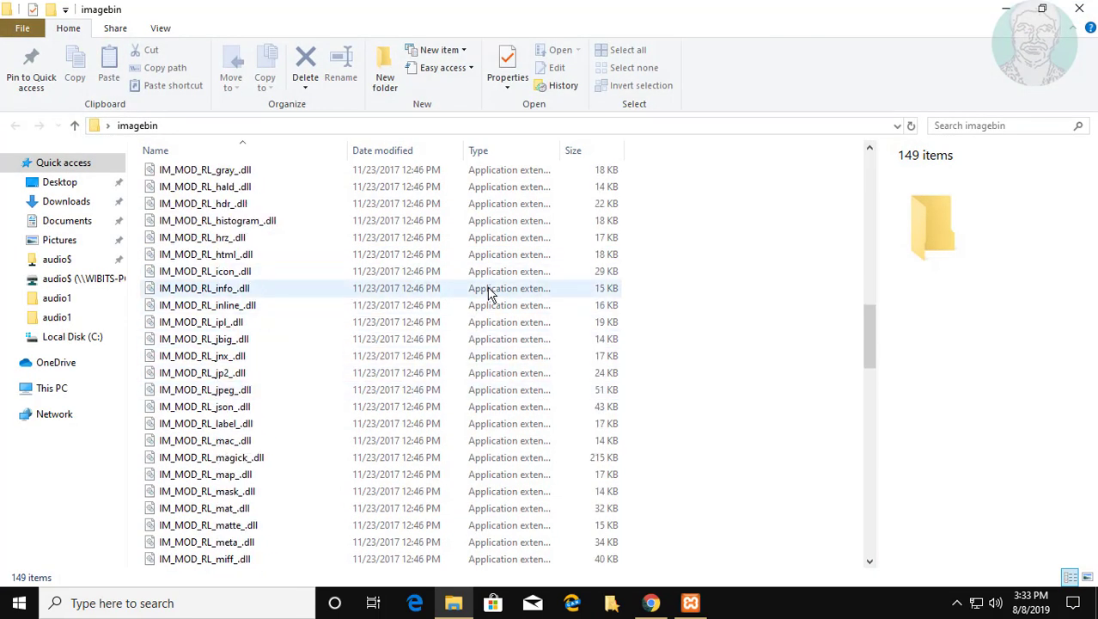
key("ctrl+a")
right_click(281, 271)
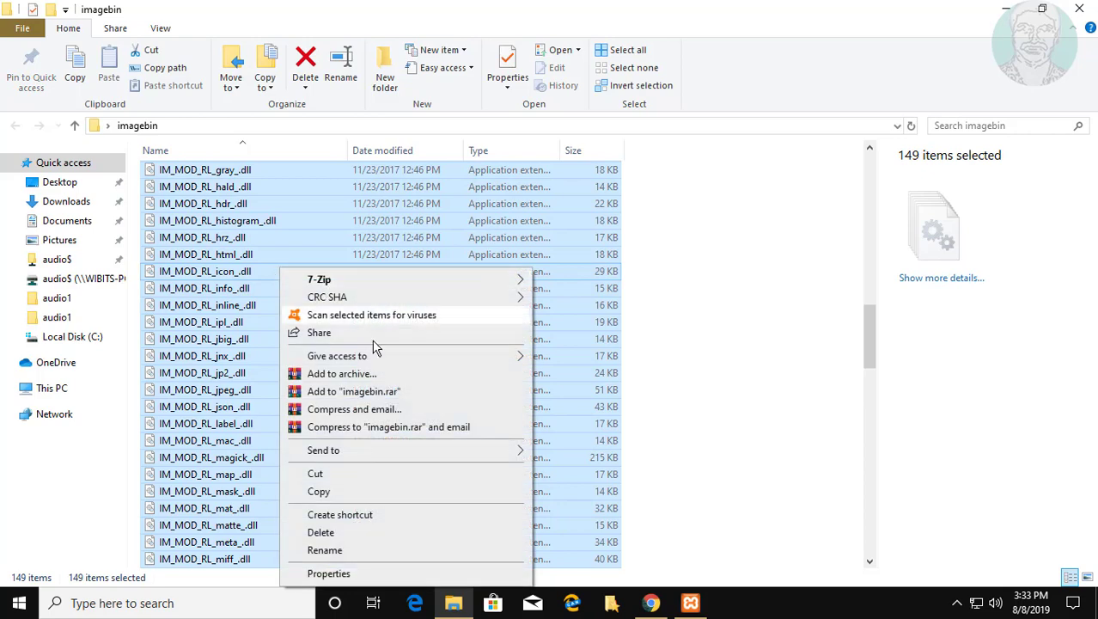
left_click(319, 491)
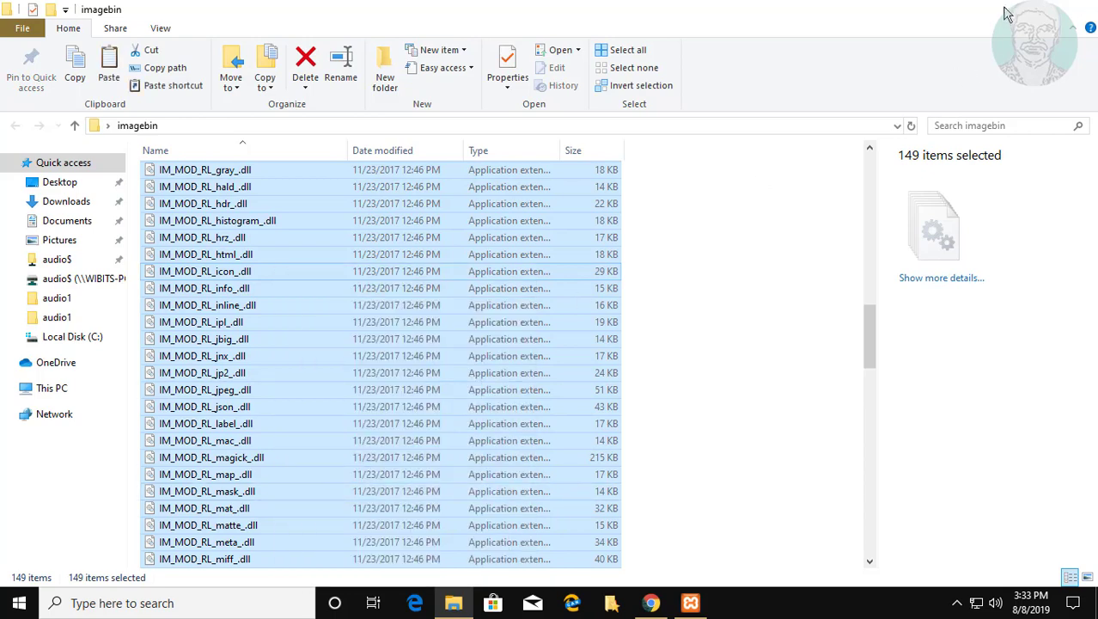
left_click(1006, 10)
Paste the copied DLL files into C:\xampp\apache\bin and close the folder window
left_click(452, 603)
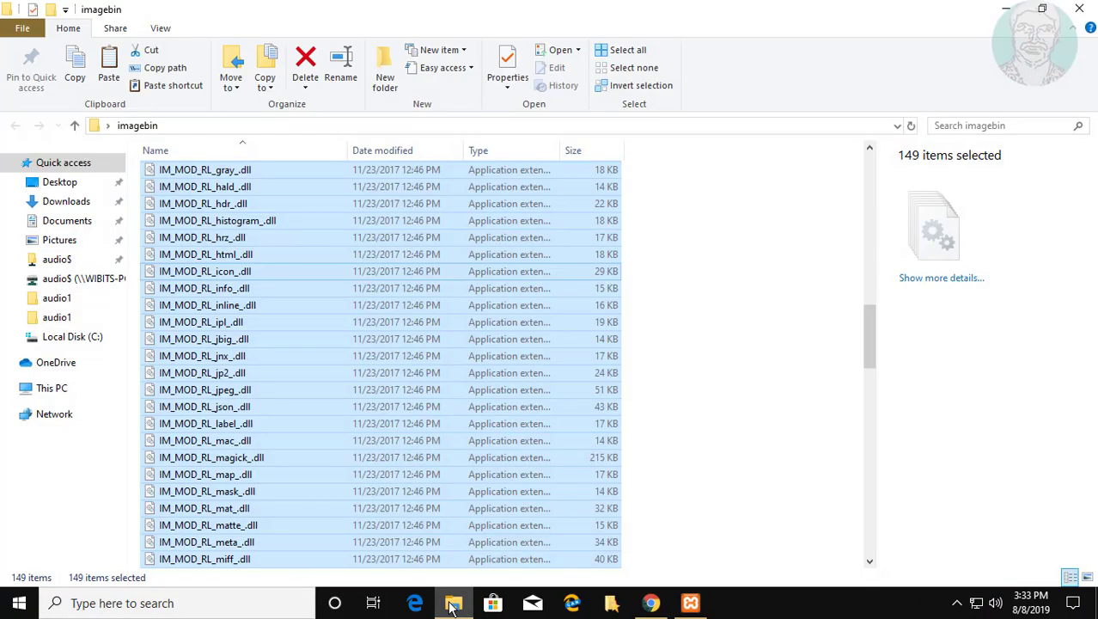
left_click(78, 337)
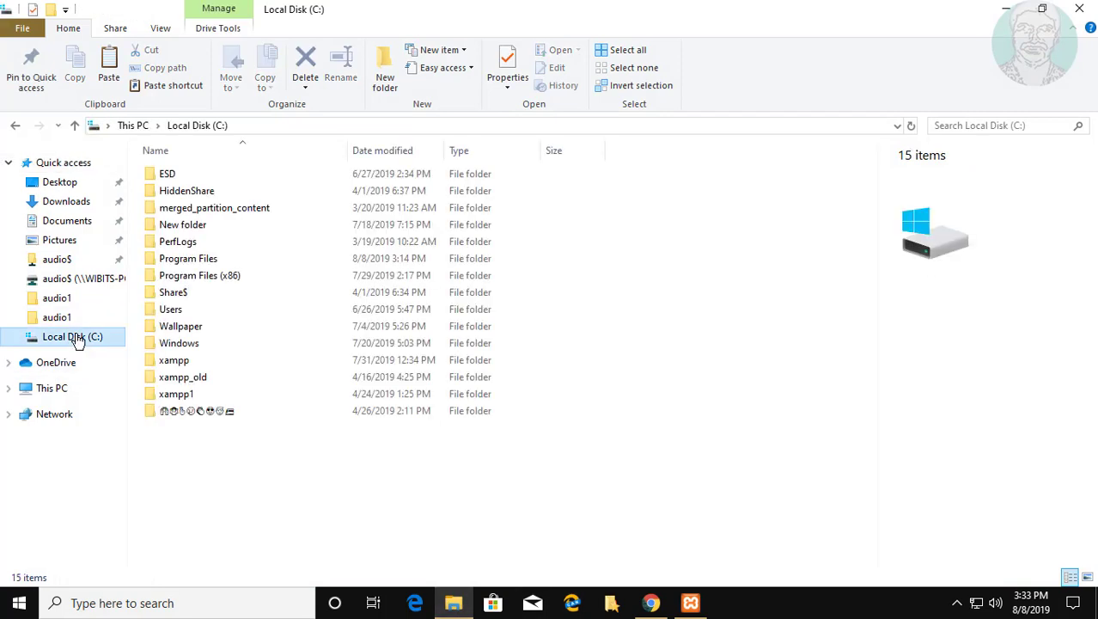
double_click(190, 360)
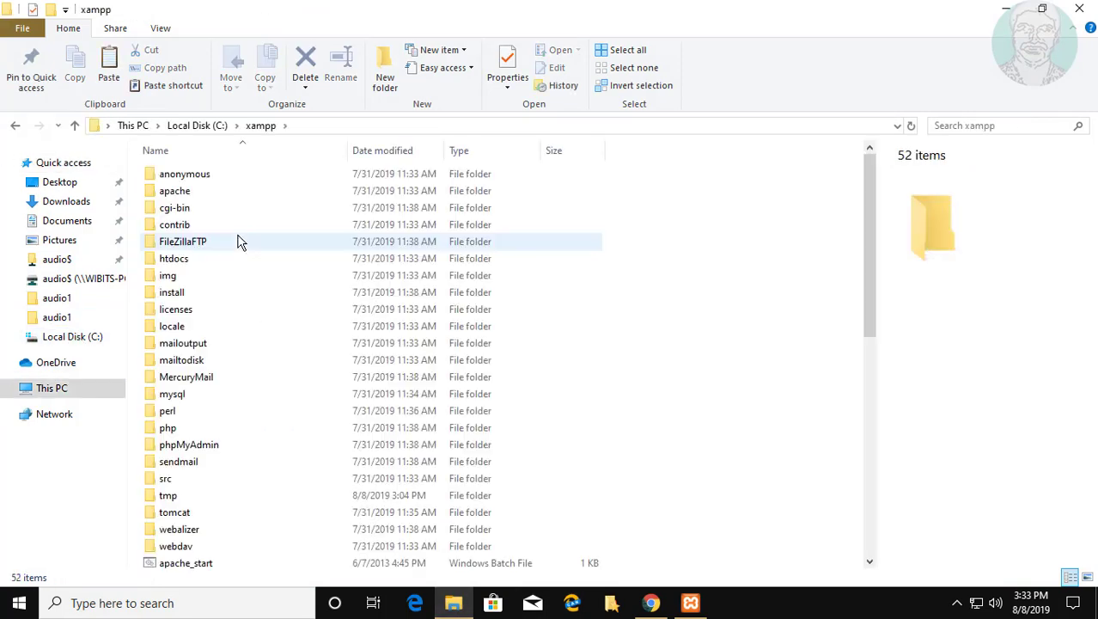
double_click(181, 193)
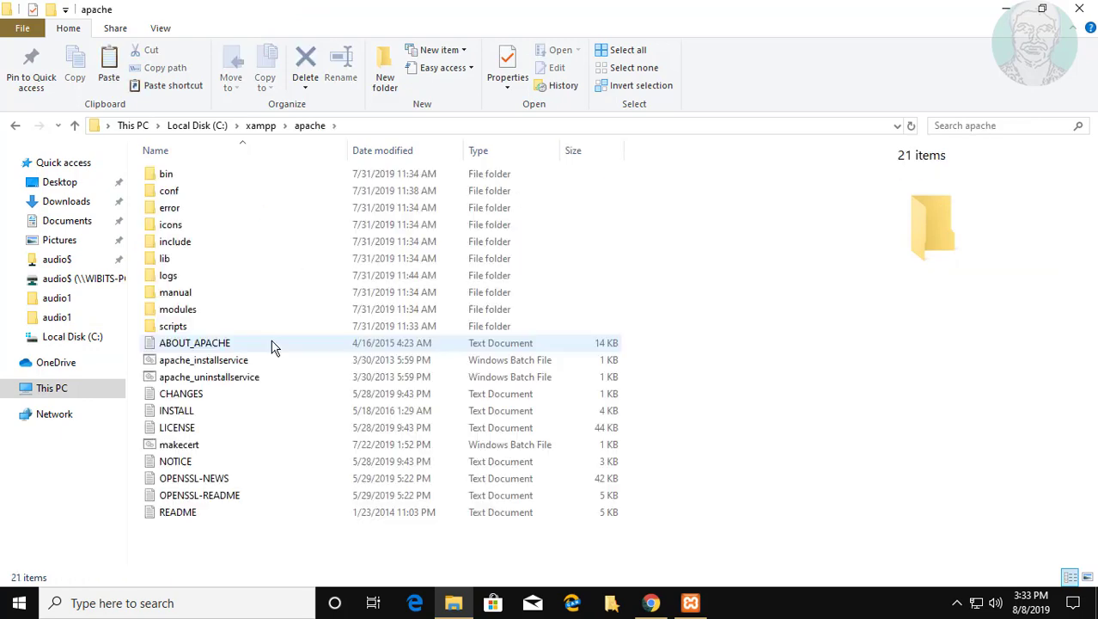
double_click(166, 178)
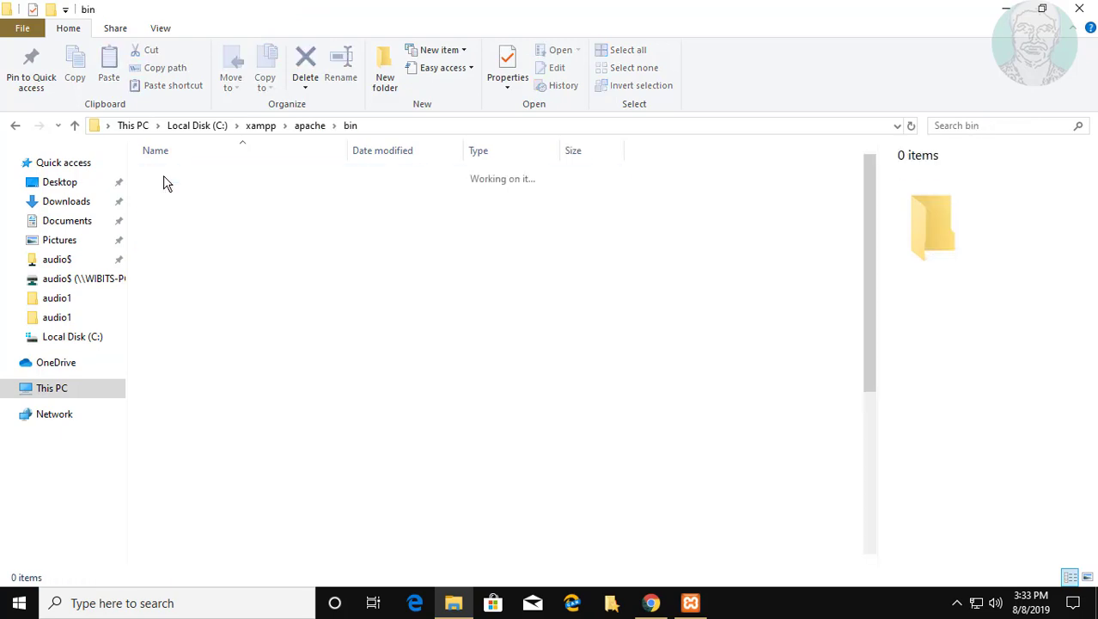
right_click(741, 291)
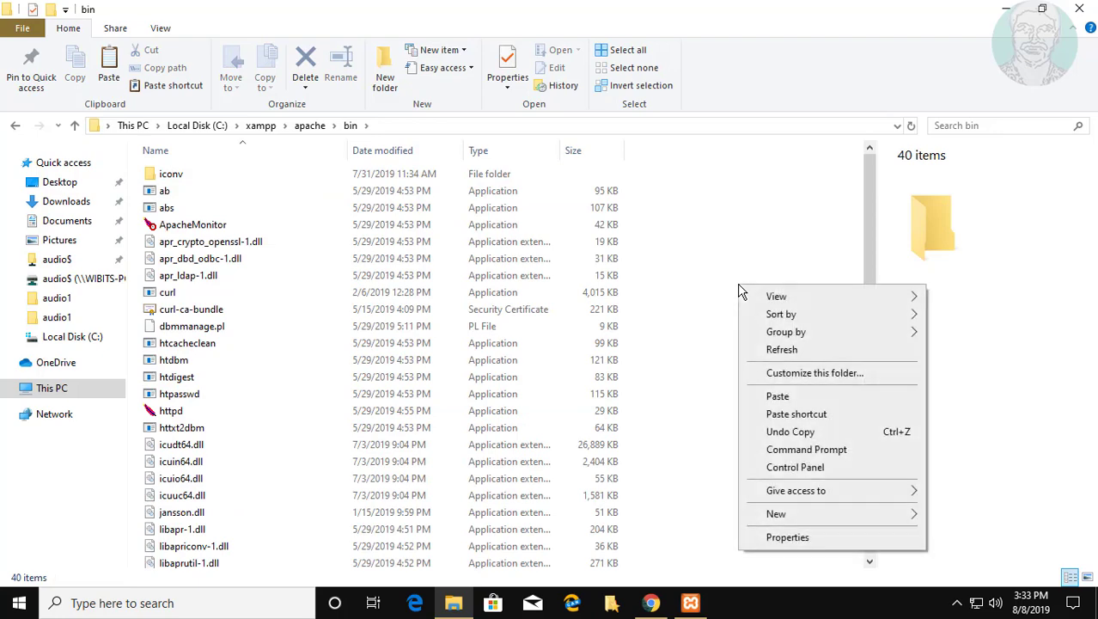
left_click(767, 396)
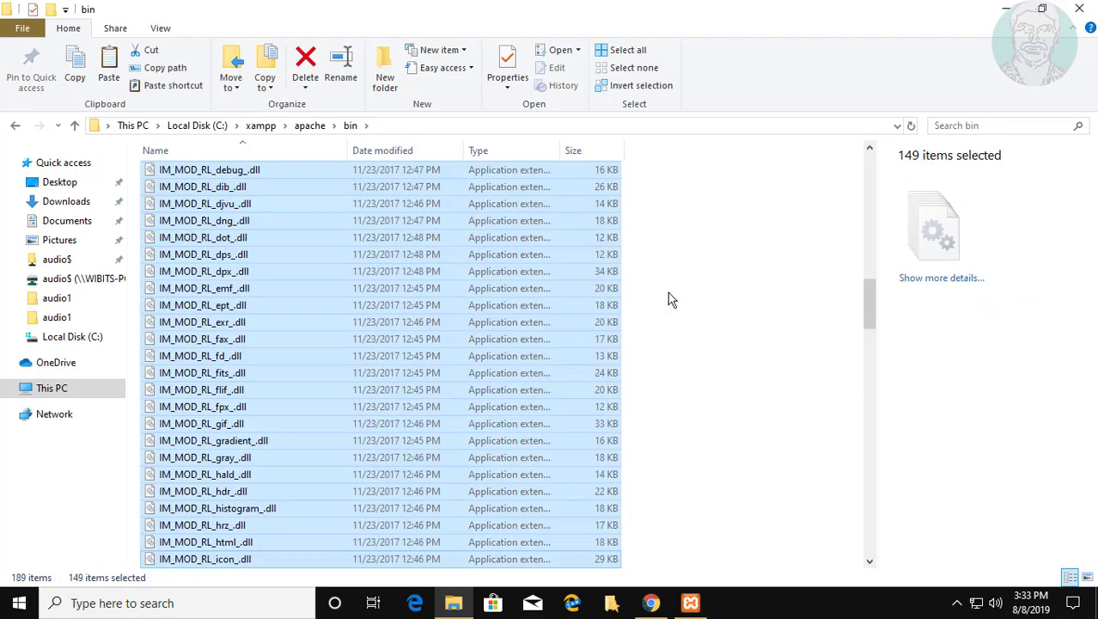
left_click(721, 374)
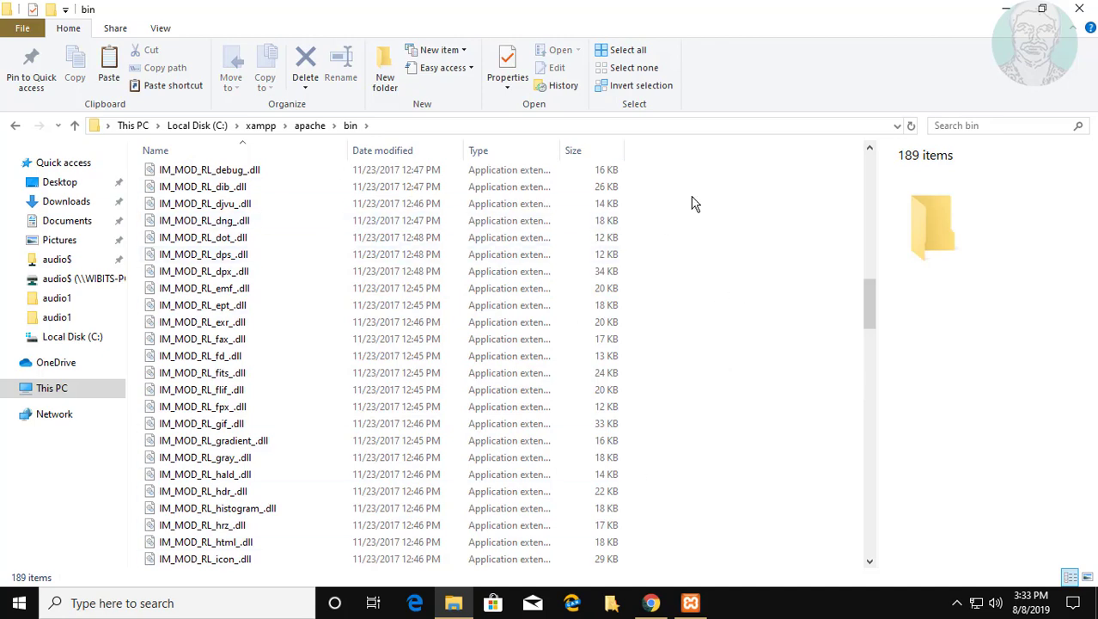
left_click(1079, 10)
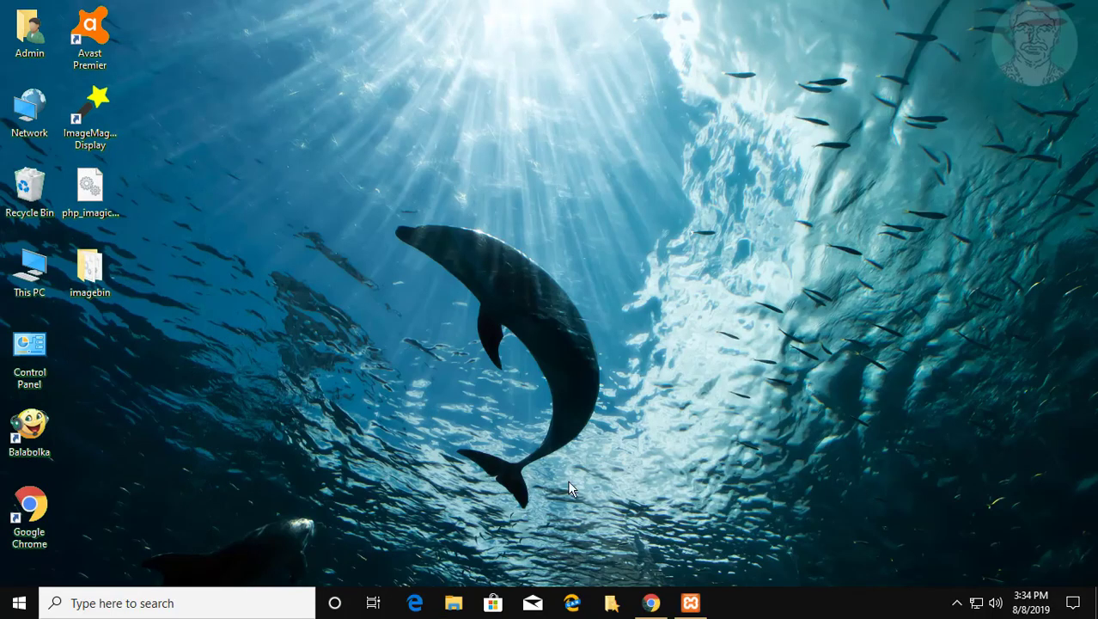
Start the Apache and MySQL modules in the XAMPP Control Panel and minimize it
left_click(691, 604)
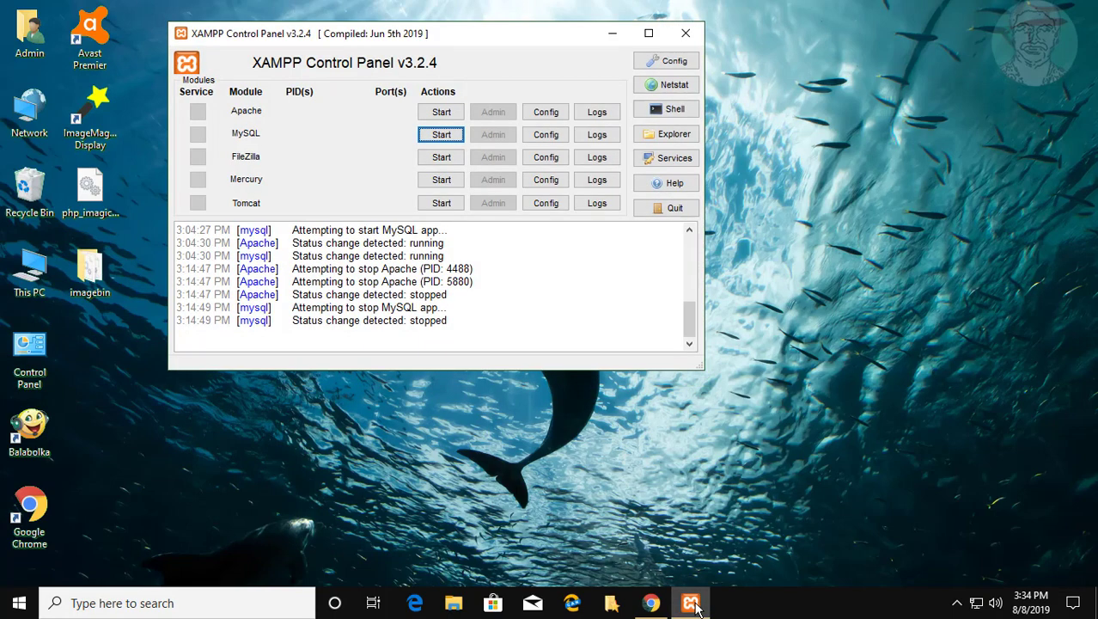
left_click(439, 118)
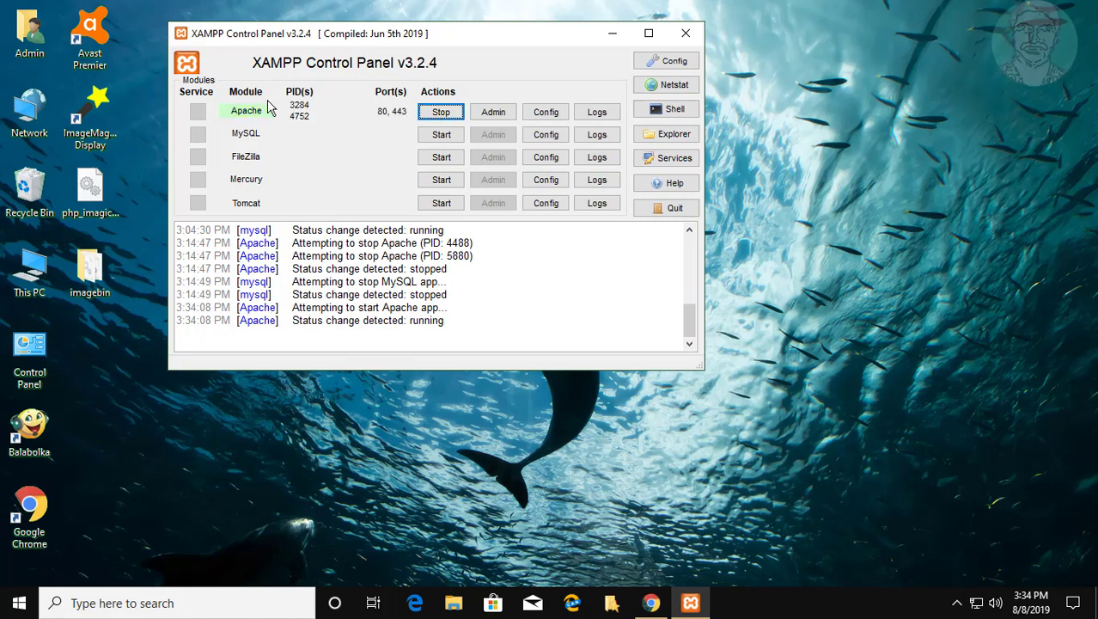
left_click(441, 138)
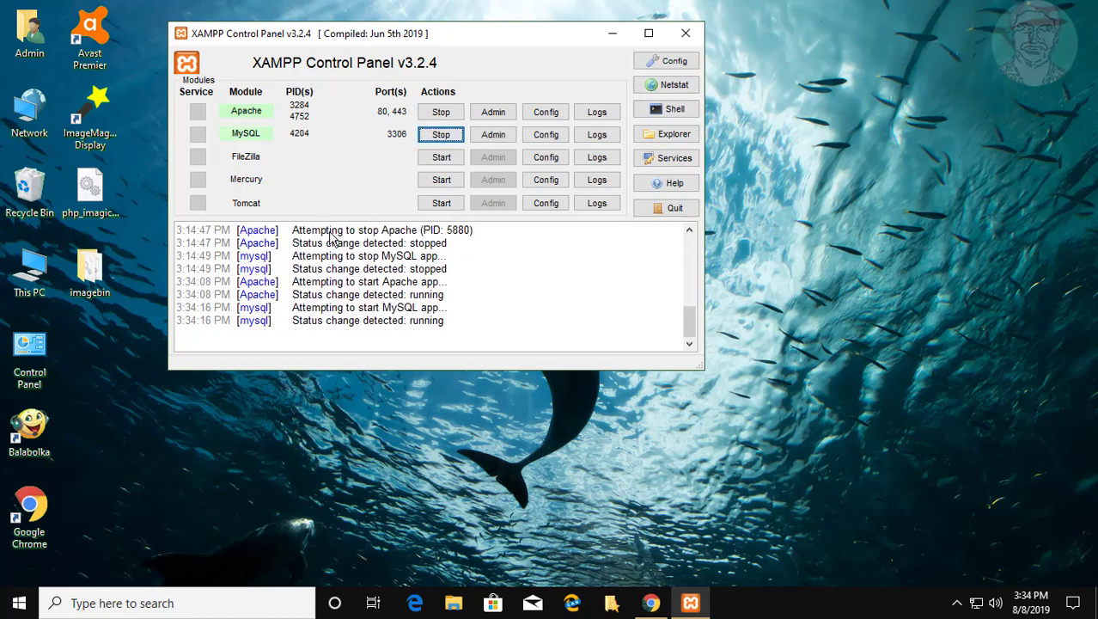
left_click(617, 36)
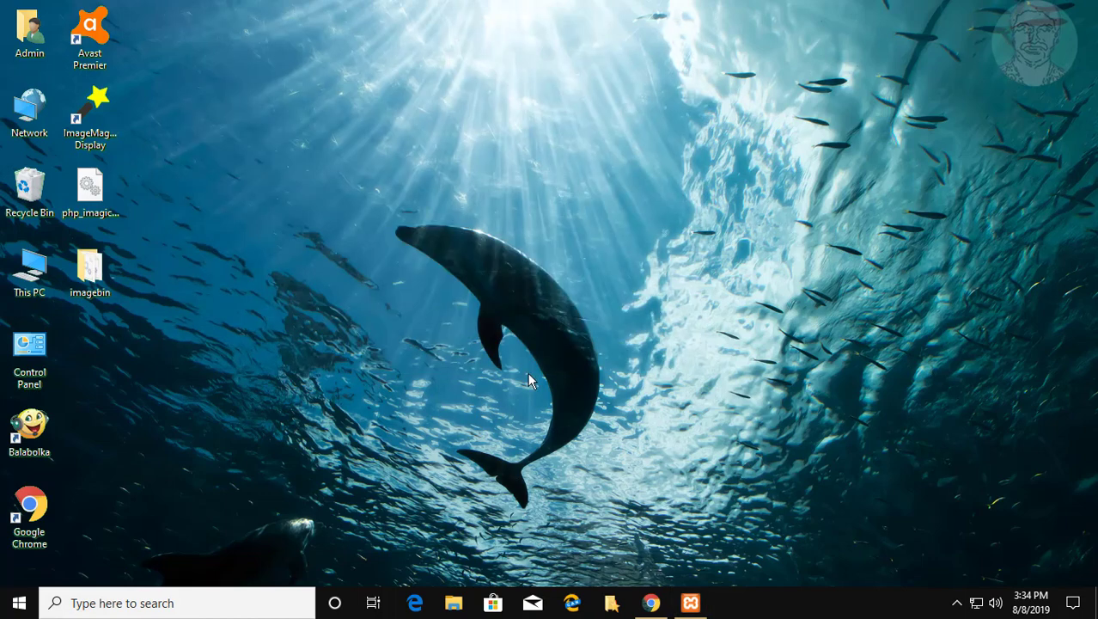
Switch to Chrome, load localhost in a new tab and open the dashboard's PHPInfo page
left_click(650, 603)
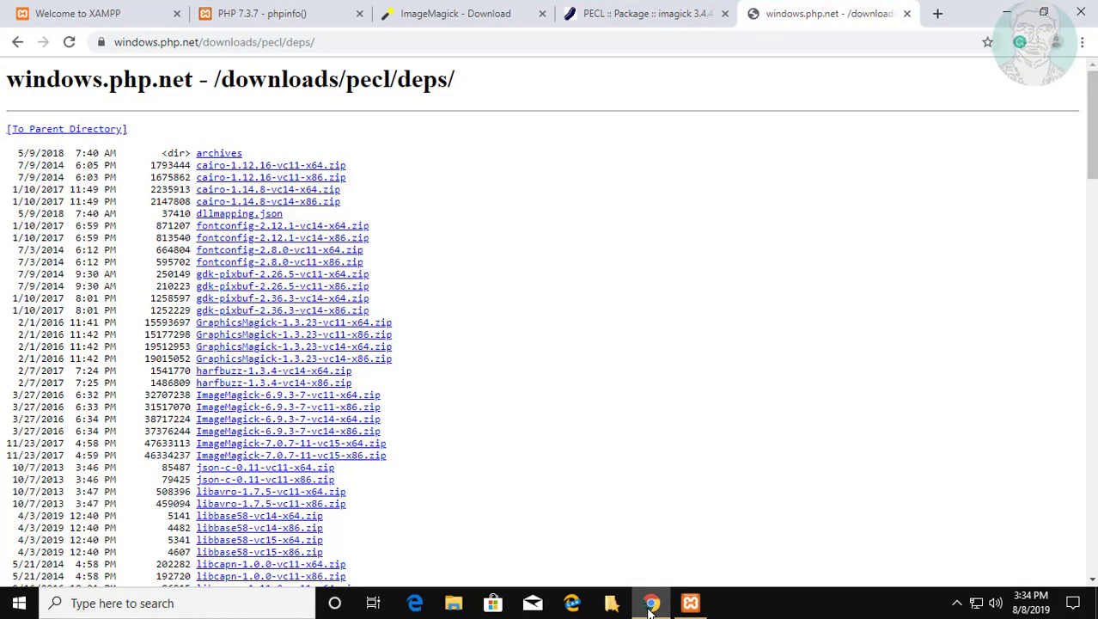
left_click(938, 15)
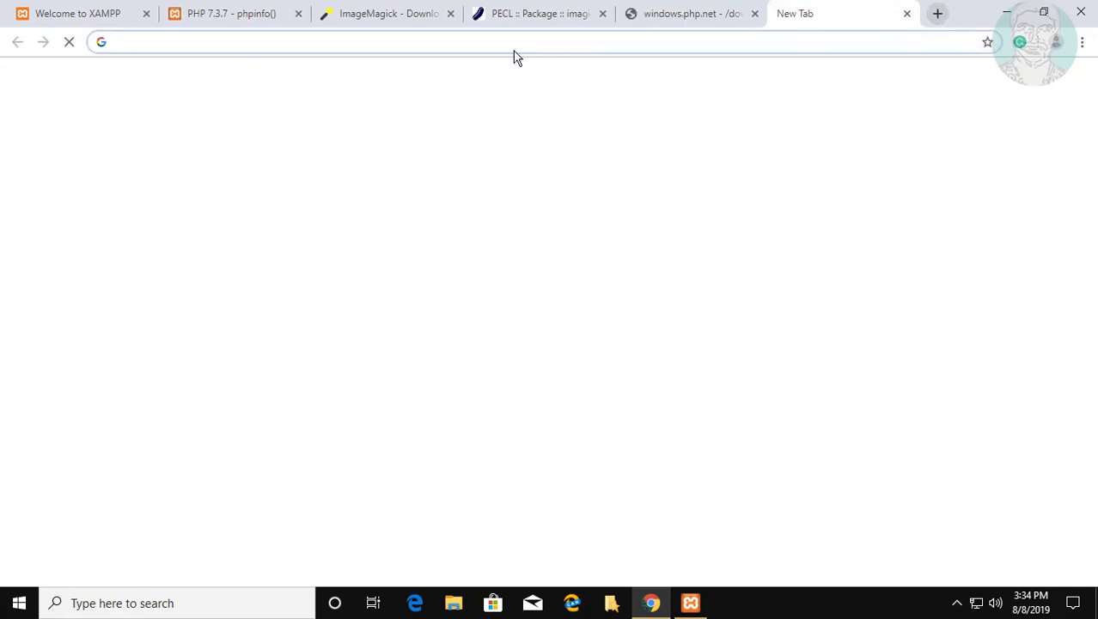
type("local")
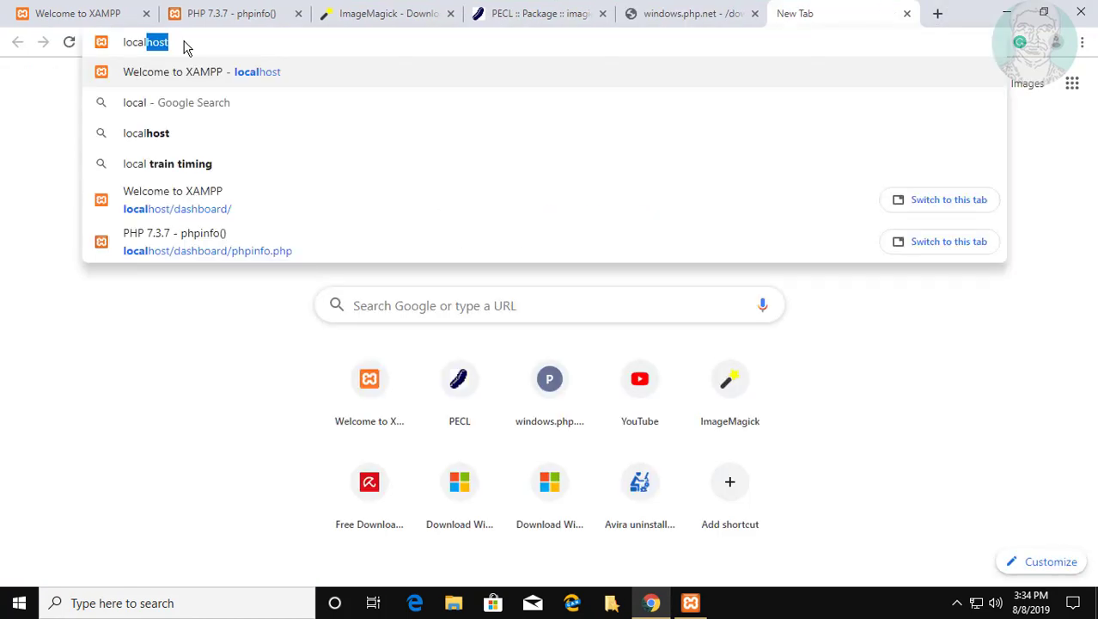
type("host")
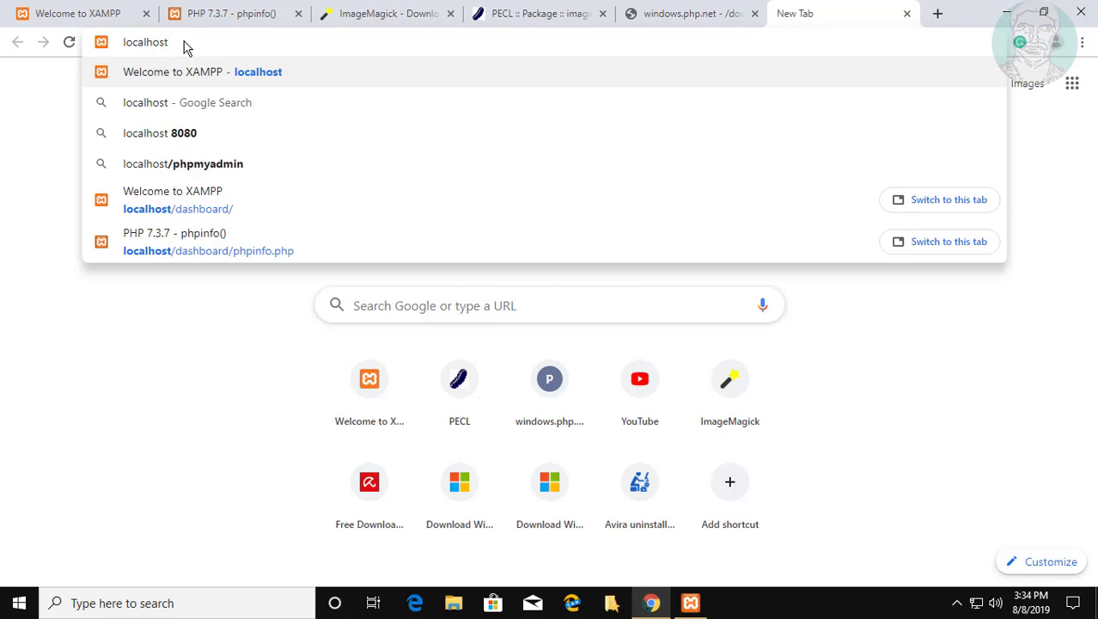
key("Return")
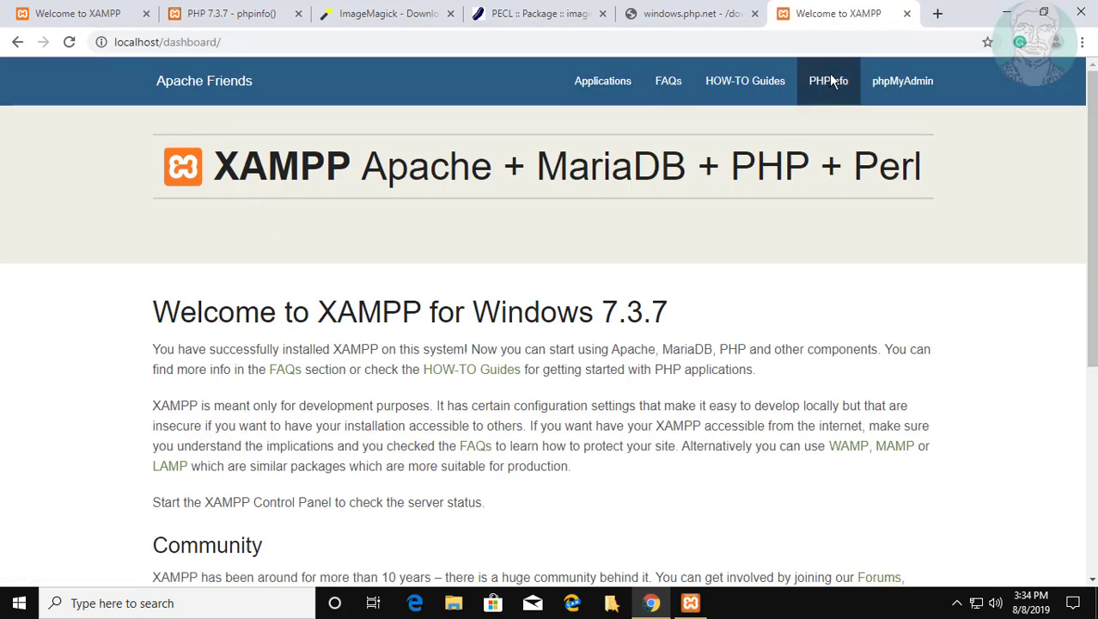
left_click(827, 81)
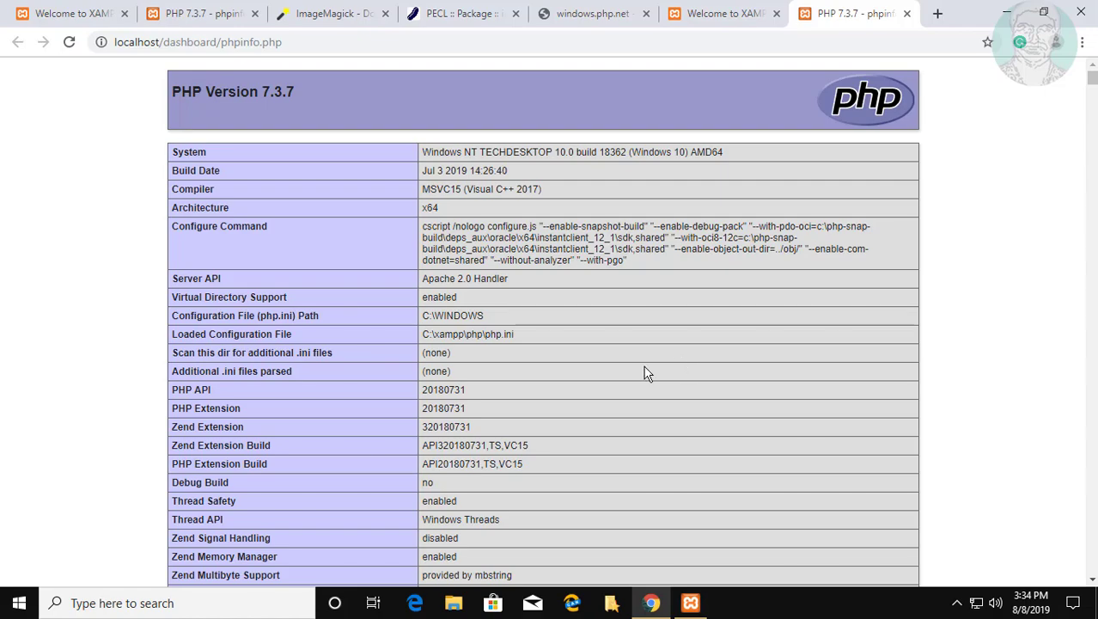
Find the imagick section on the phpinfo page and examine its module status, version and supported formats
scroll(638, 386, "down", 3)
scroll(638, 392, "down", 12)
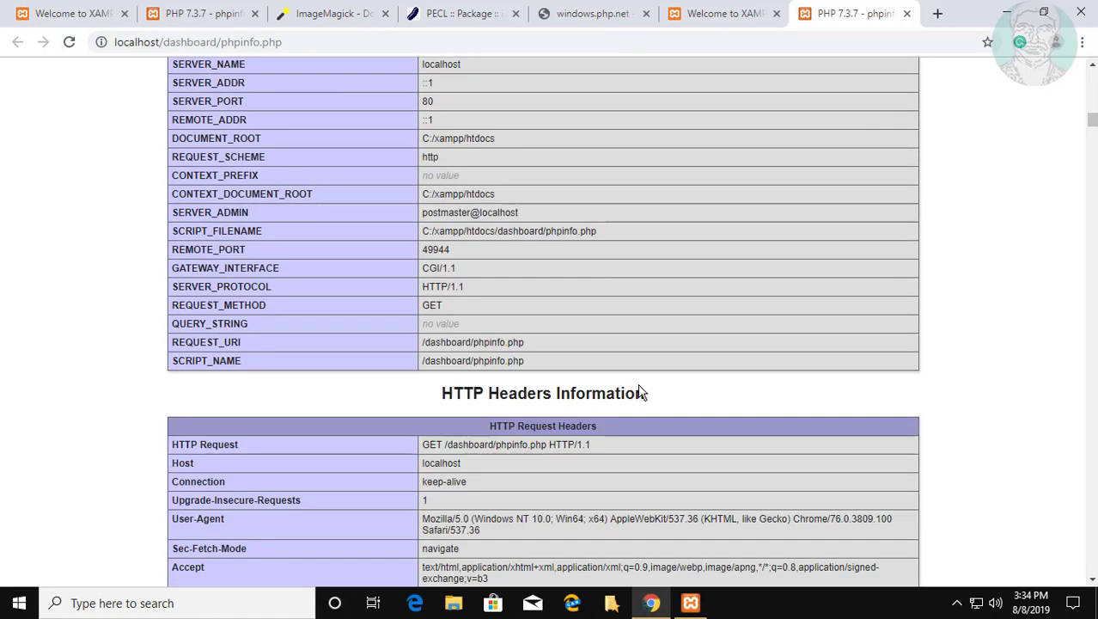
scroll(640, 392, "down", 5)
scroll(640, 392, "down", 5)
scroll(646, 427, "down", 15)
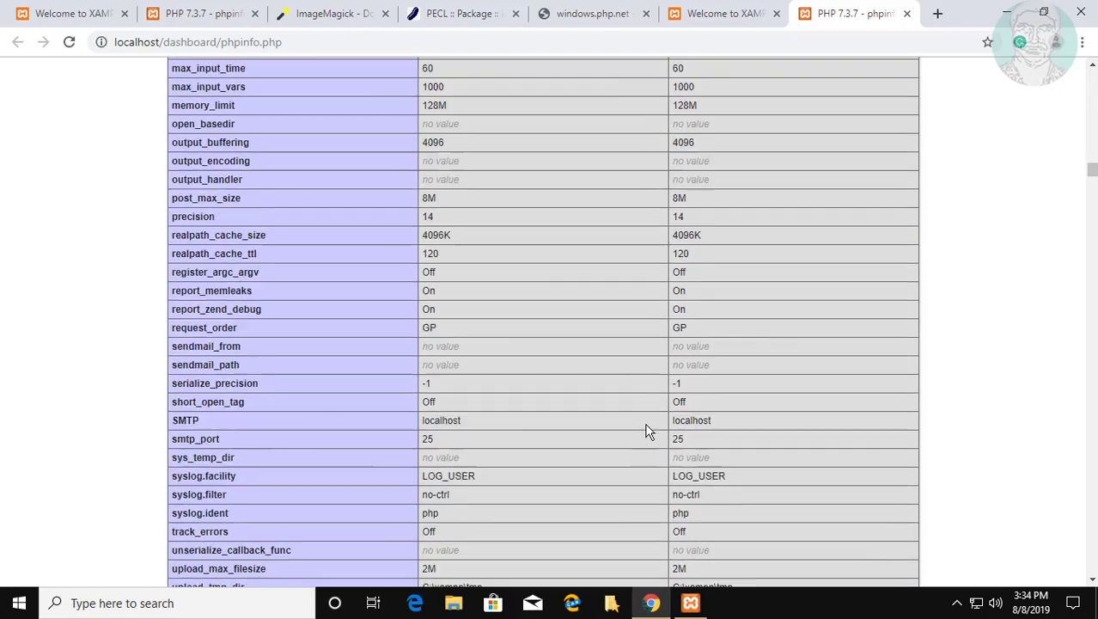
scroll(648, 431, "down", 14)
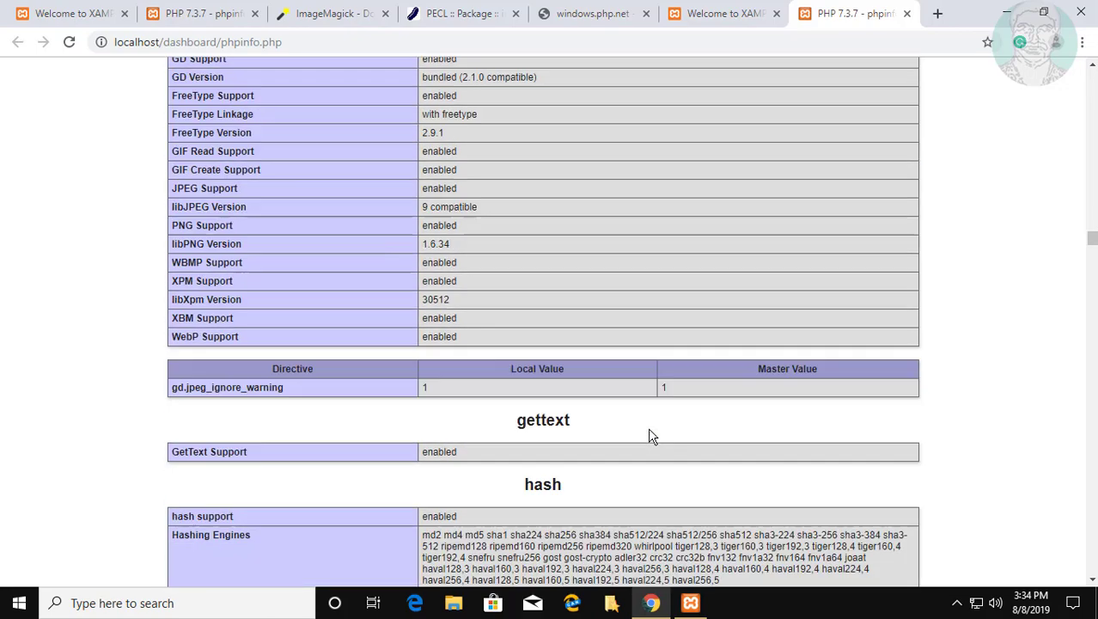
scroll(648, 431, "down", 3)
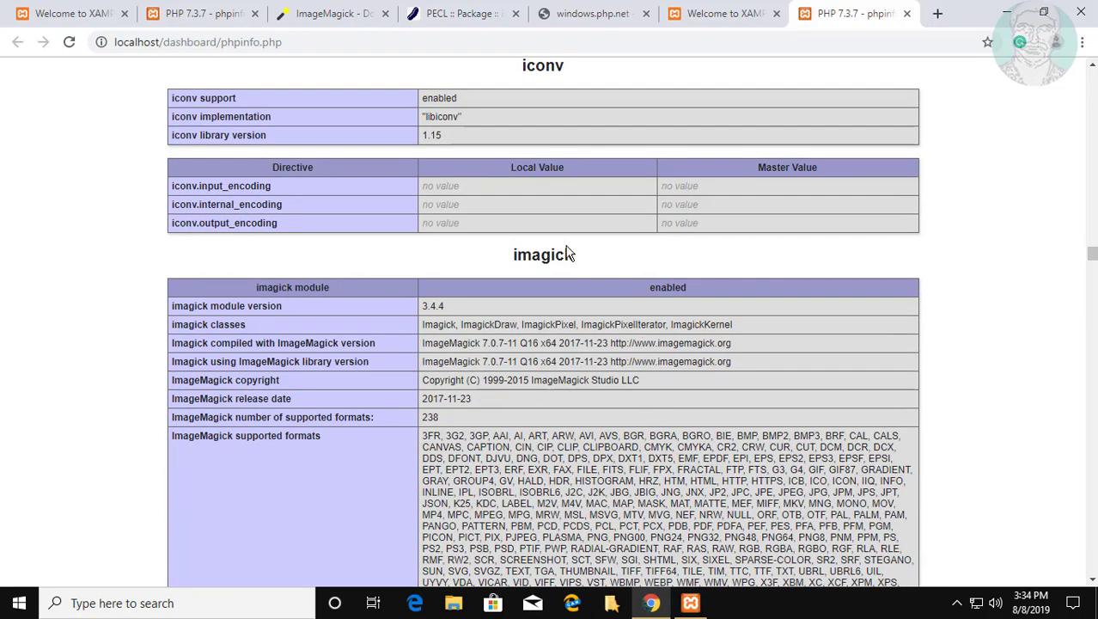
left_click_drag(571, 256, 504, 265)
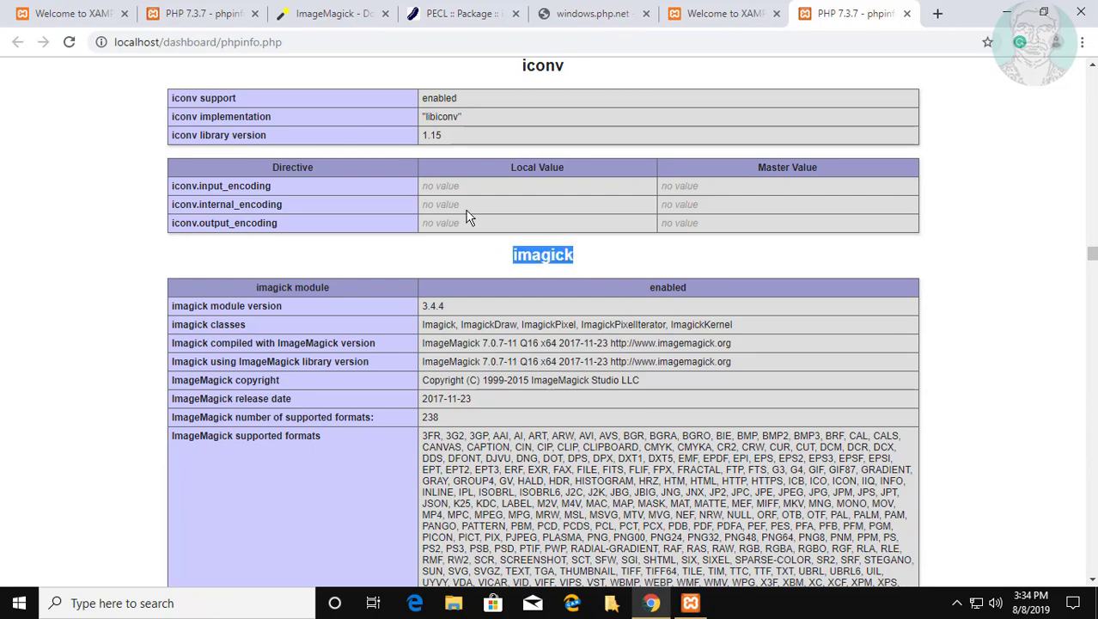
scroll(702, 300, "down", 5)
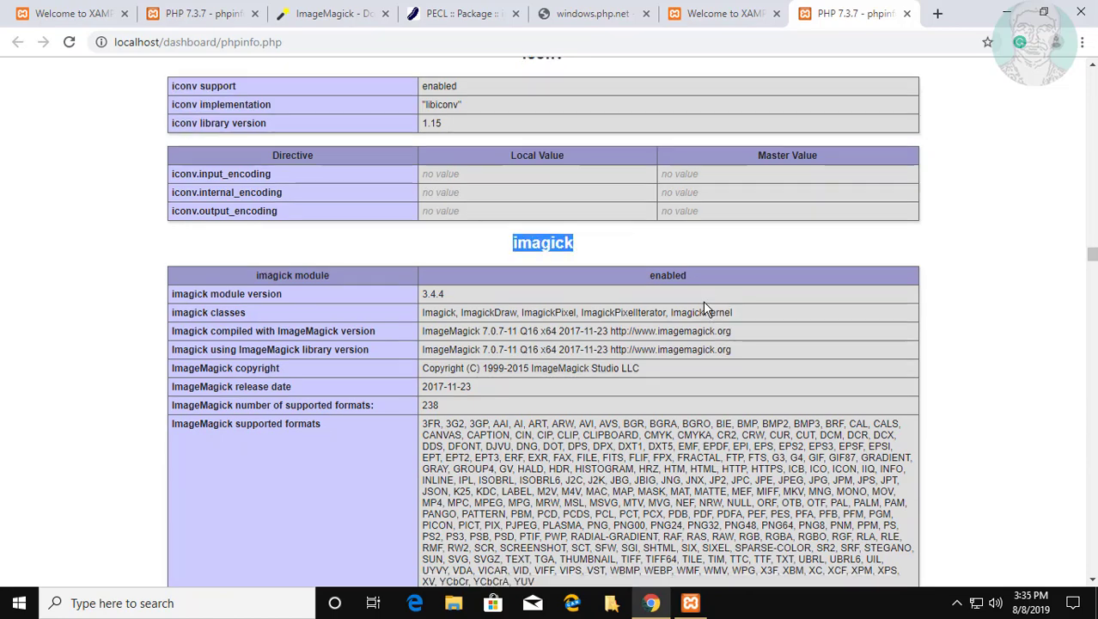
scroll(677, 341, "up", 5)
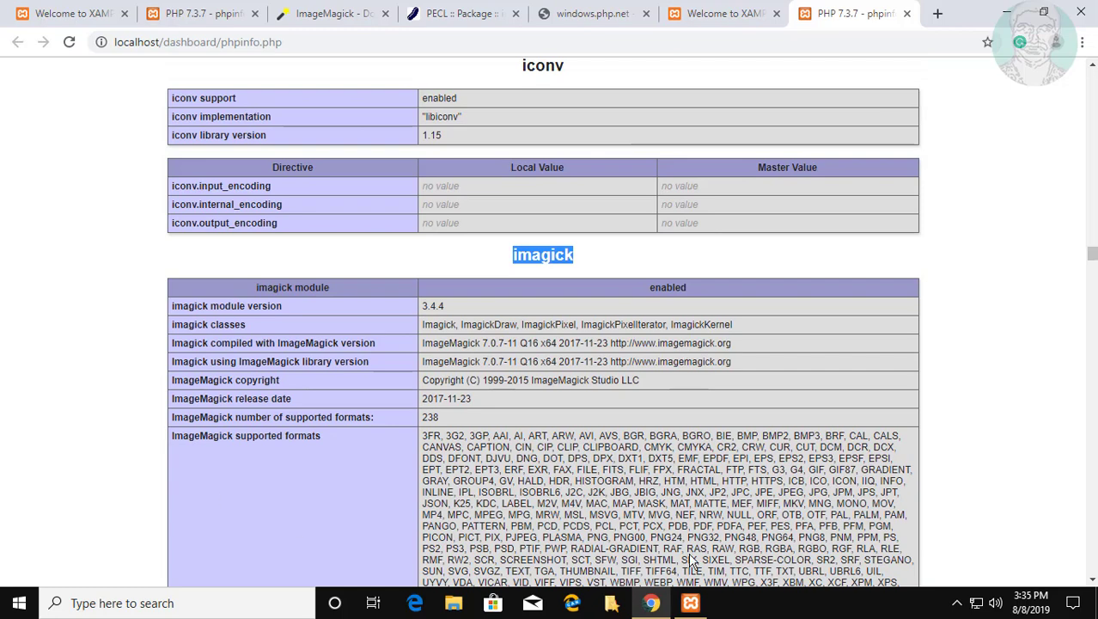
scroll(656, 375, "down", 2)
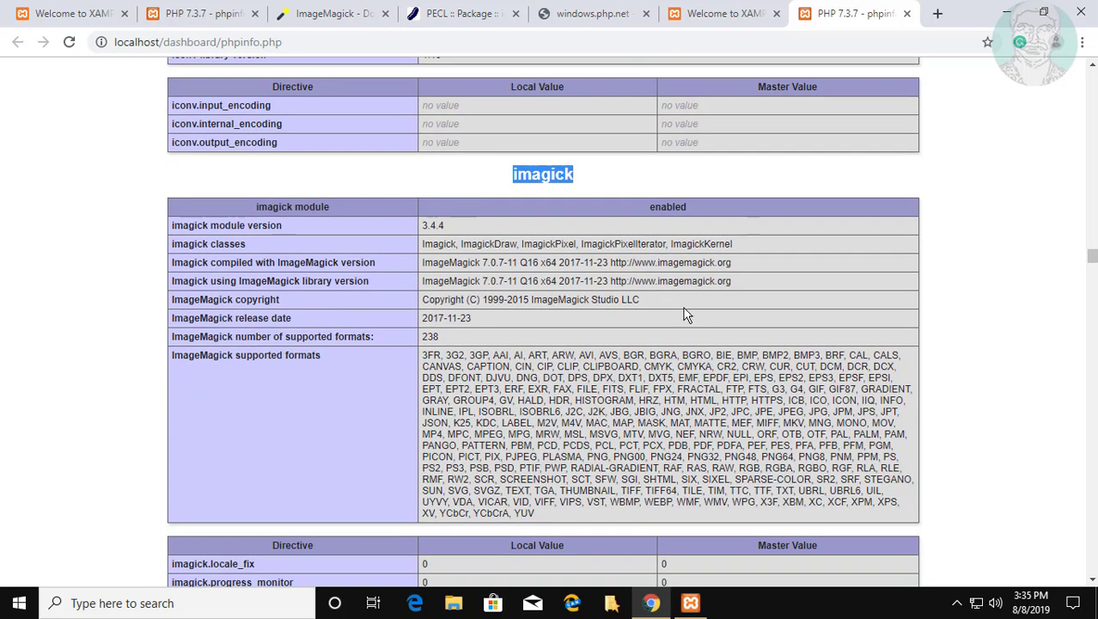